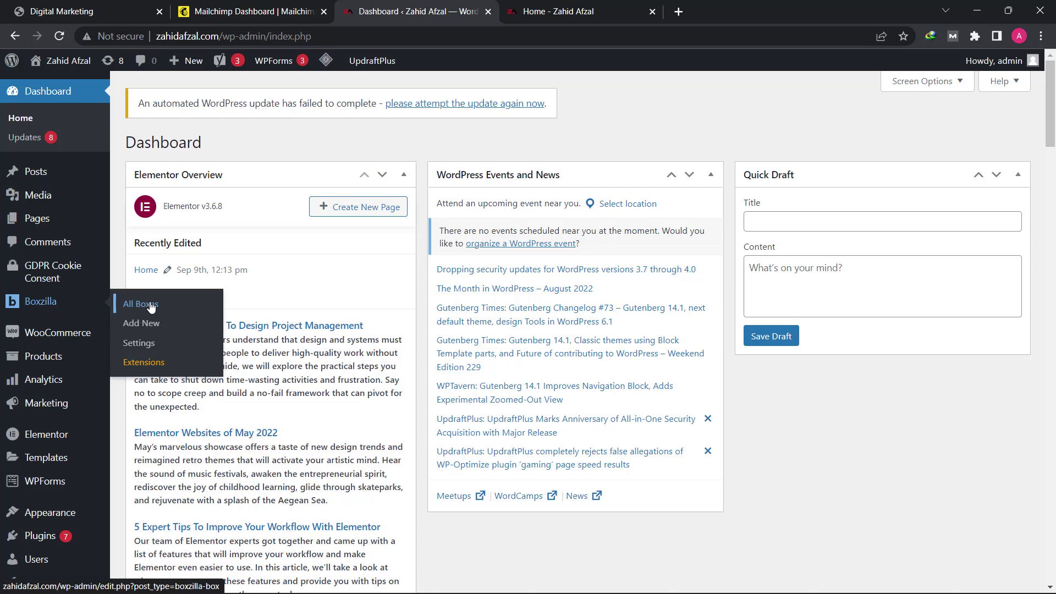
Step: Open the 'sample' box from Boxzilla's All Boxes list to edit its [mc4wp_form id="320"] content
left_click(152, 307)
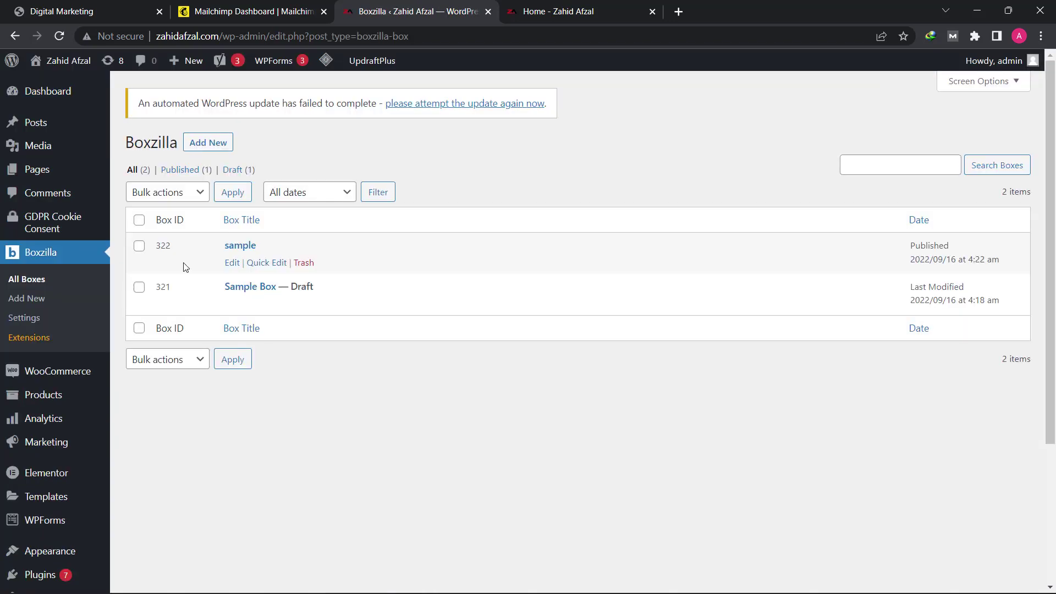
left_click(238, 265)
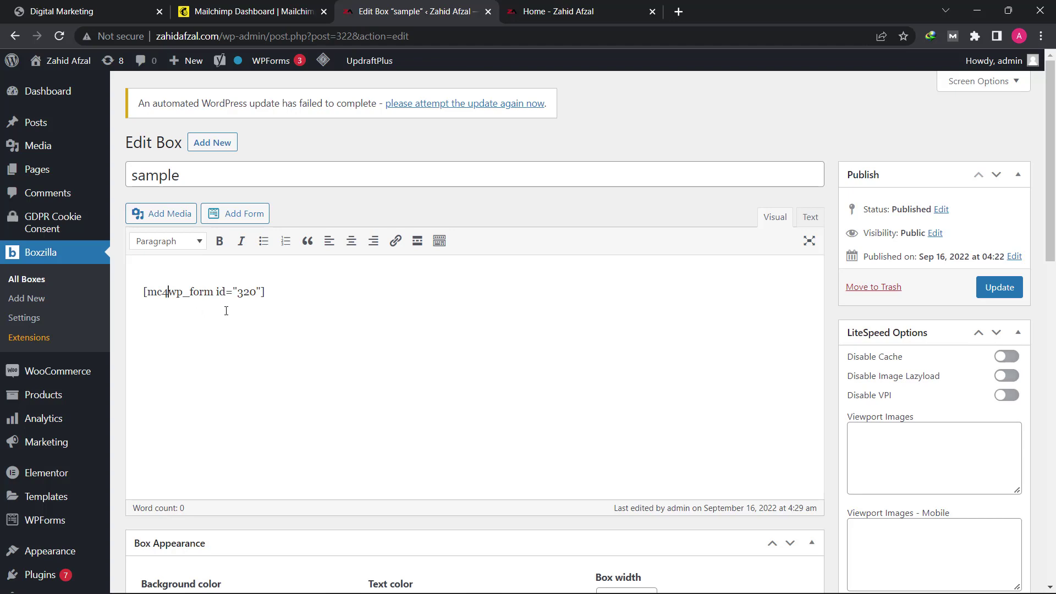
Step: Set the box width to 340 px, leaving the background and text colours unchanged
scroll(228, 311, "down", 5)
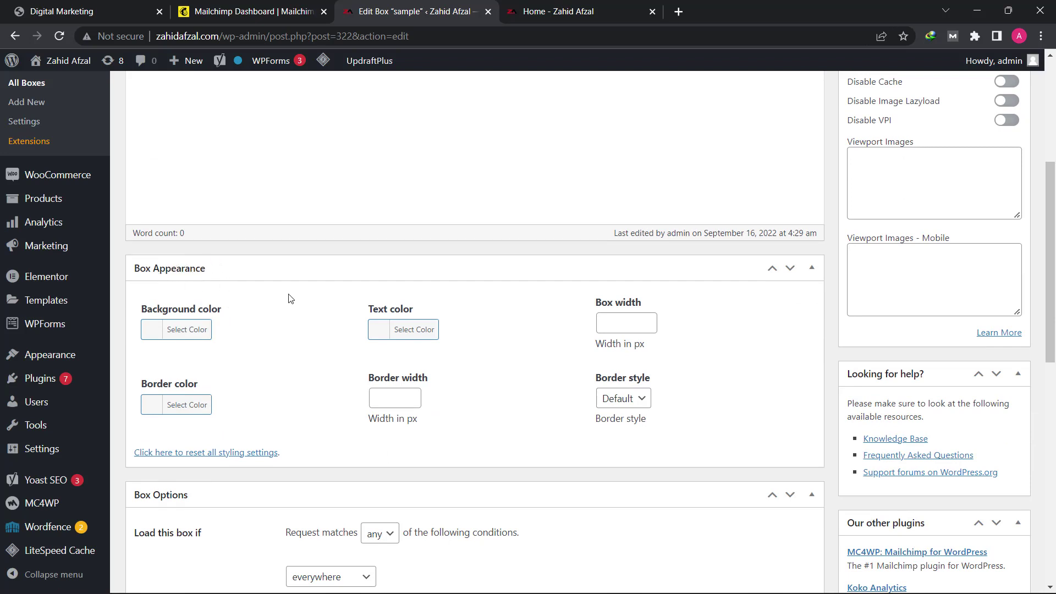
scroll(231, 369, "up", 1)
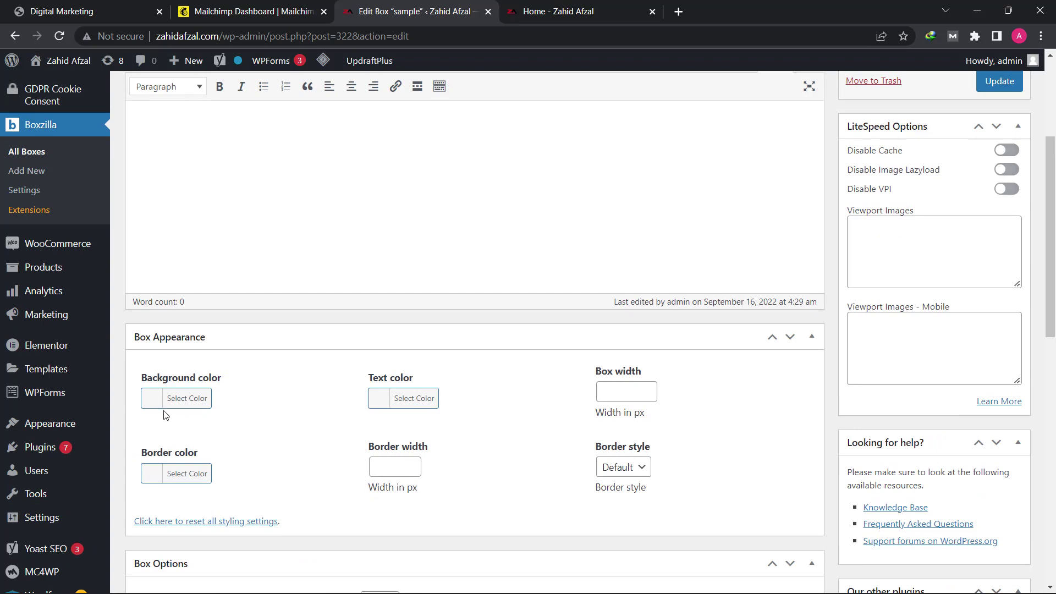
left_click(188, 406)
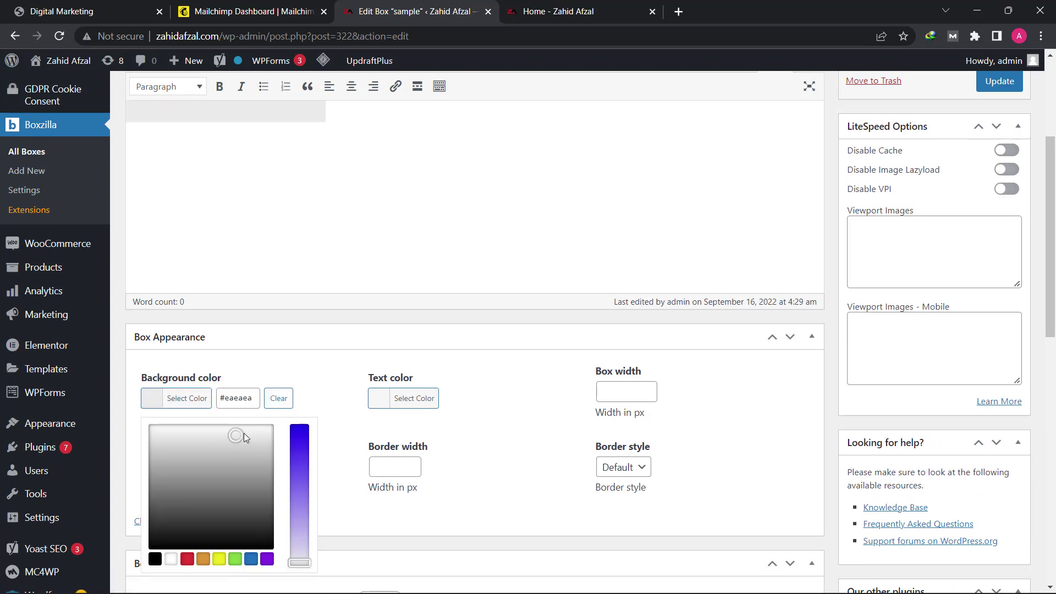
left_click(242, 397)
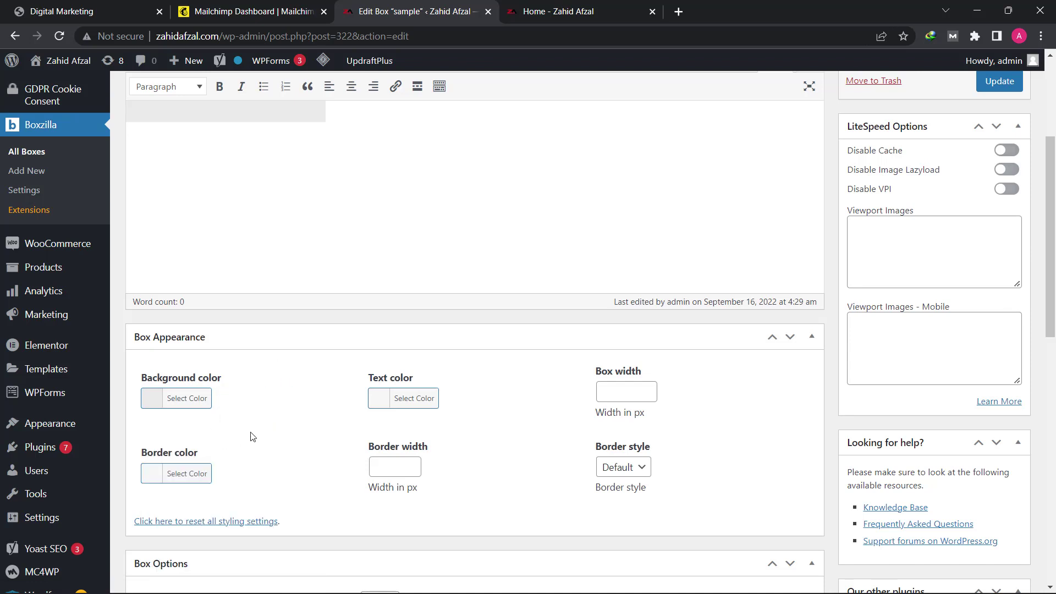
left_click(421, 406)
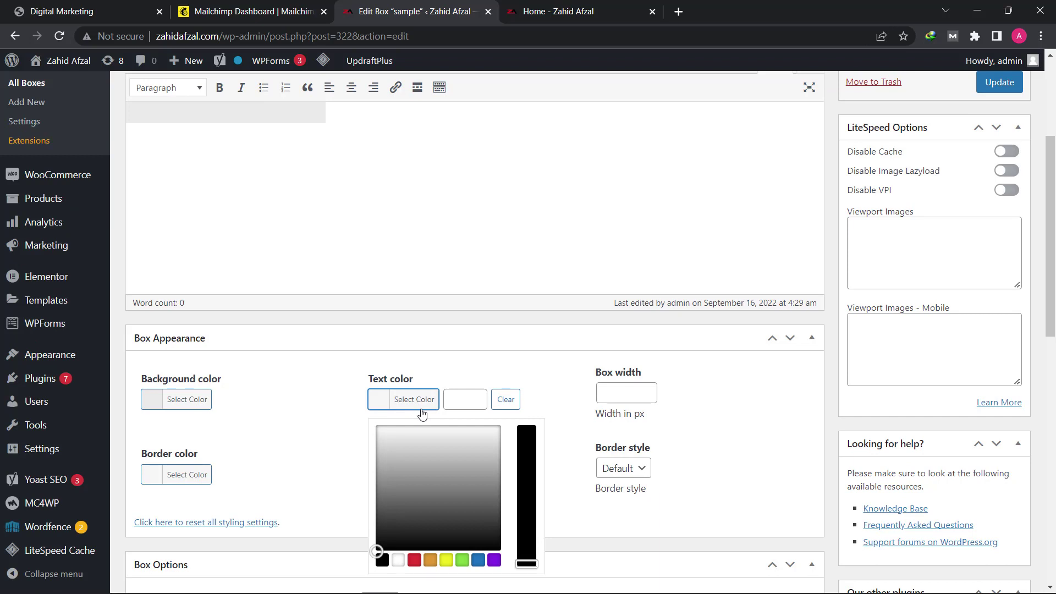
left_click(536, 362)
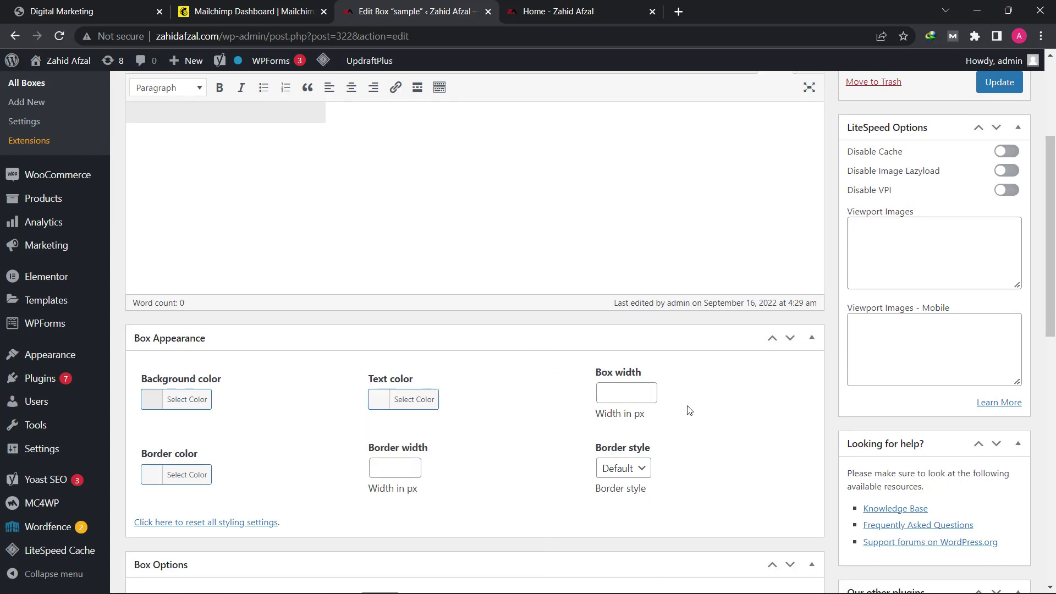
left_click(635, 390)
type("340")
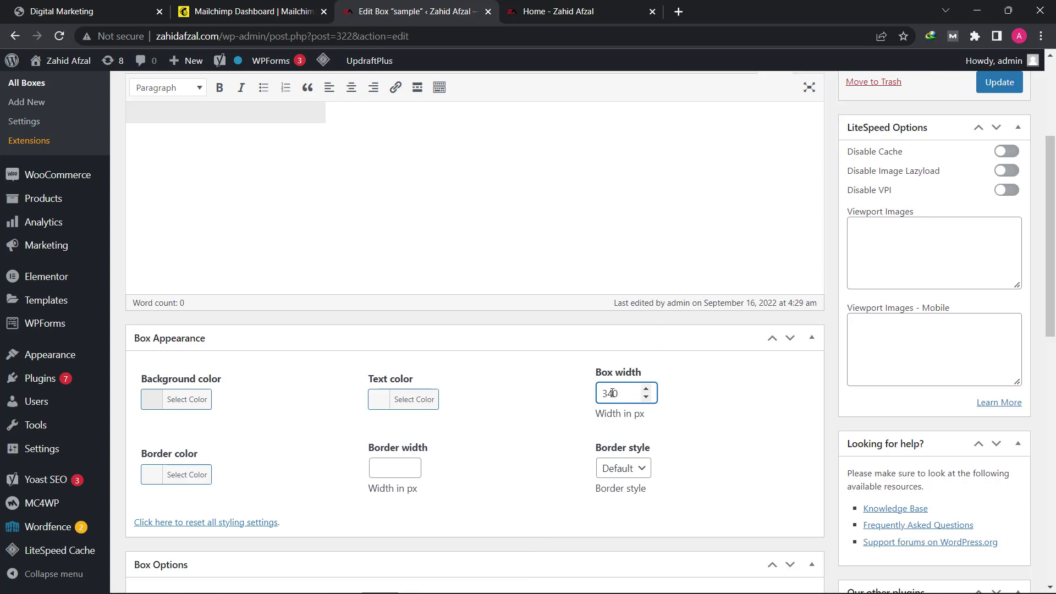
left_click(520, 426)
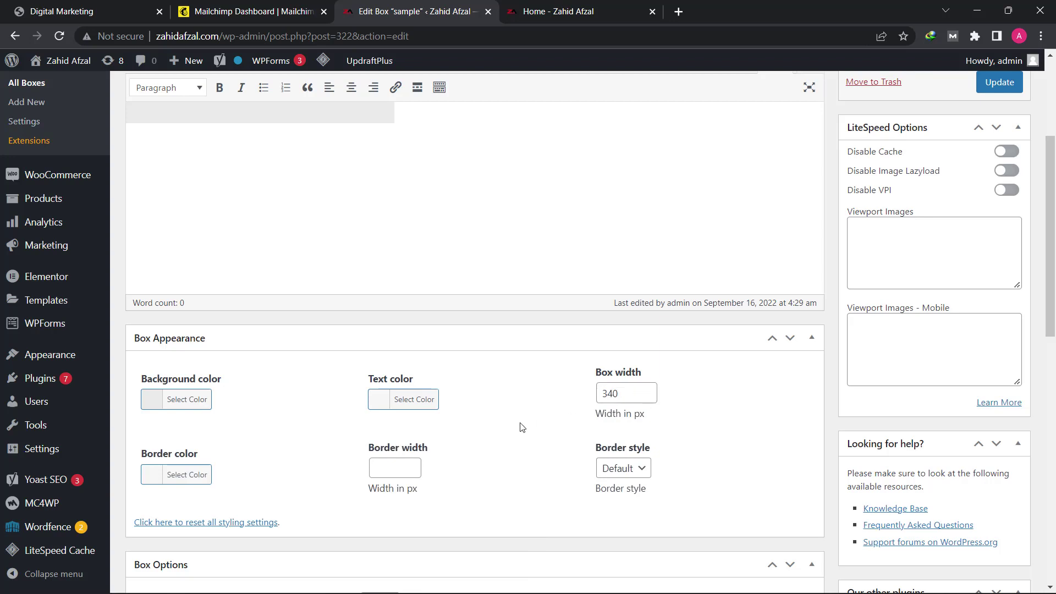
Step: Give the box a dark red (#c62d2d) border, 4 px wide, in Dashed style
left_click(178, 478)
scroll(177, 475, "down", 2)
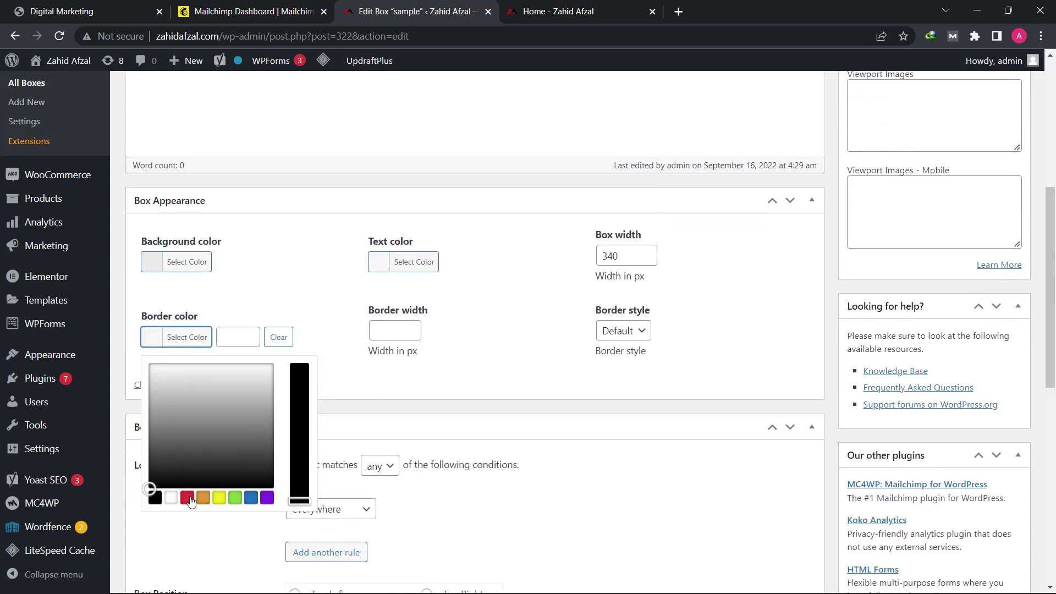
left_click(187, 498)
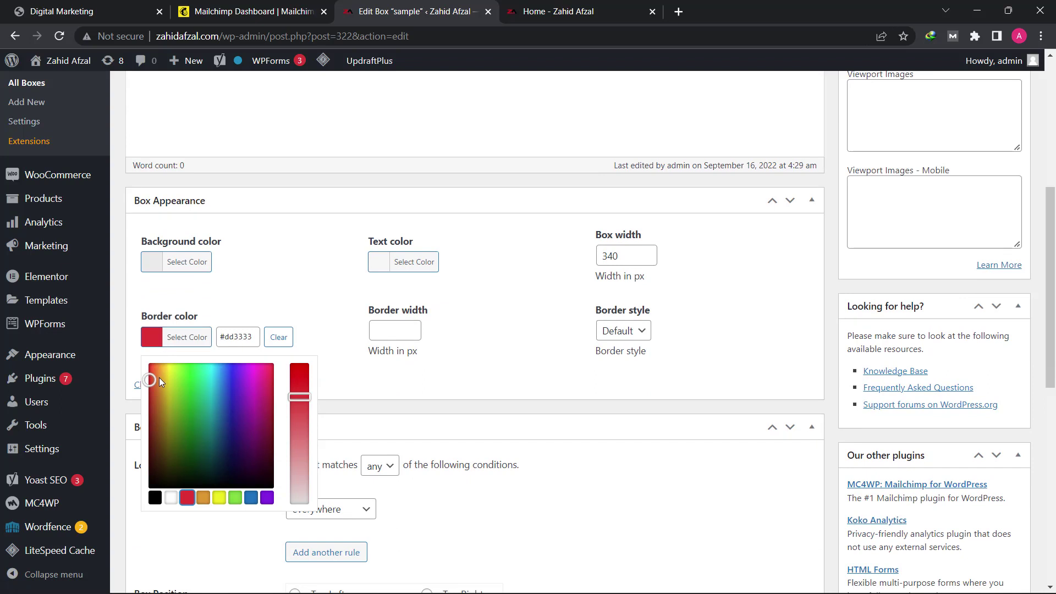
left_click_drag(149, 381, 145, 392)
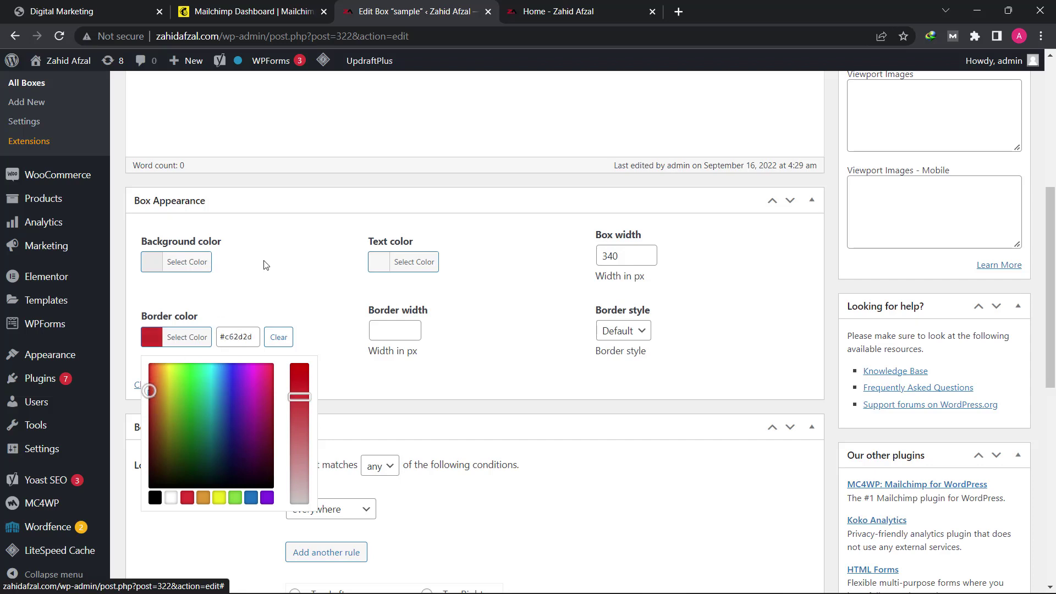
left_click(266, 292)
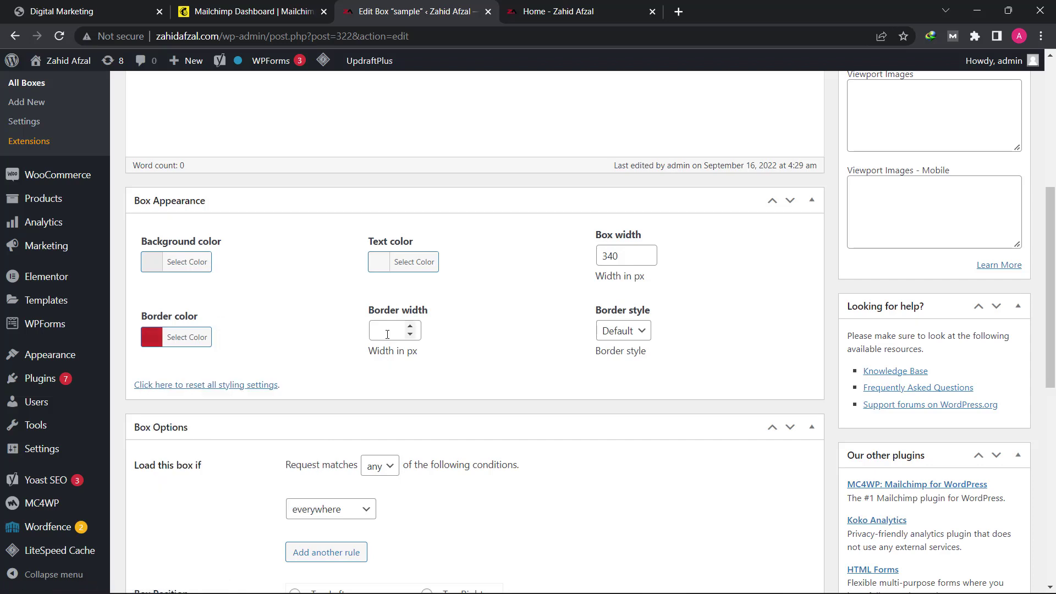
left_click(387, 335)
type("4")
left_click(622, 332)
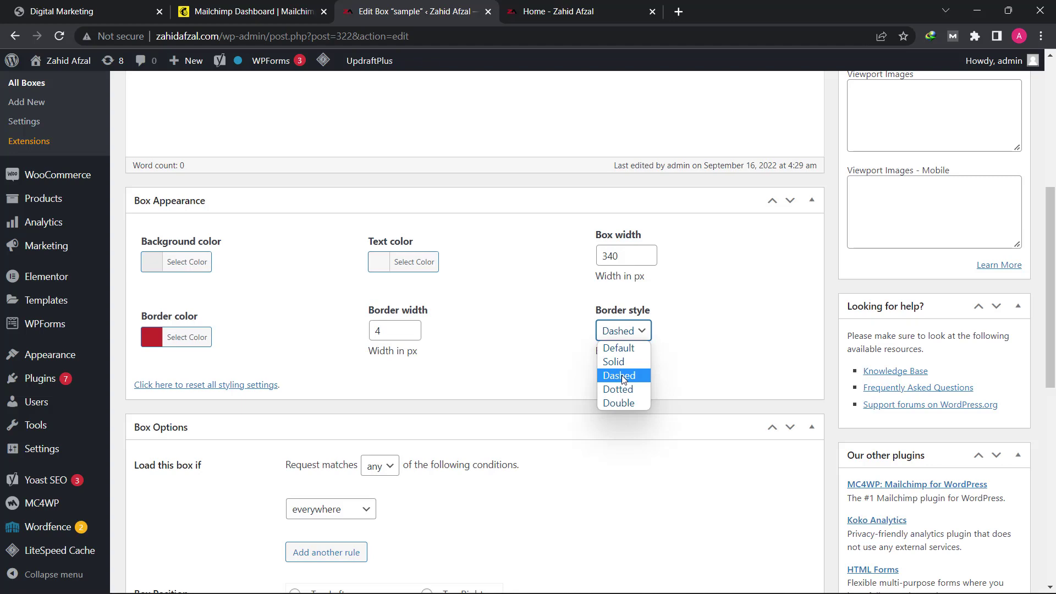
left_click(622, 375)
scroll(584, 353, "up", 6)
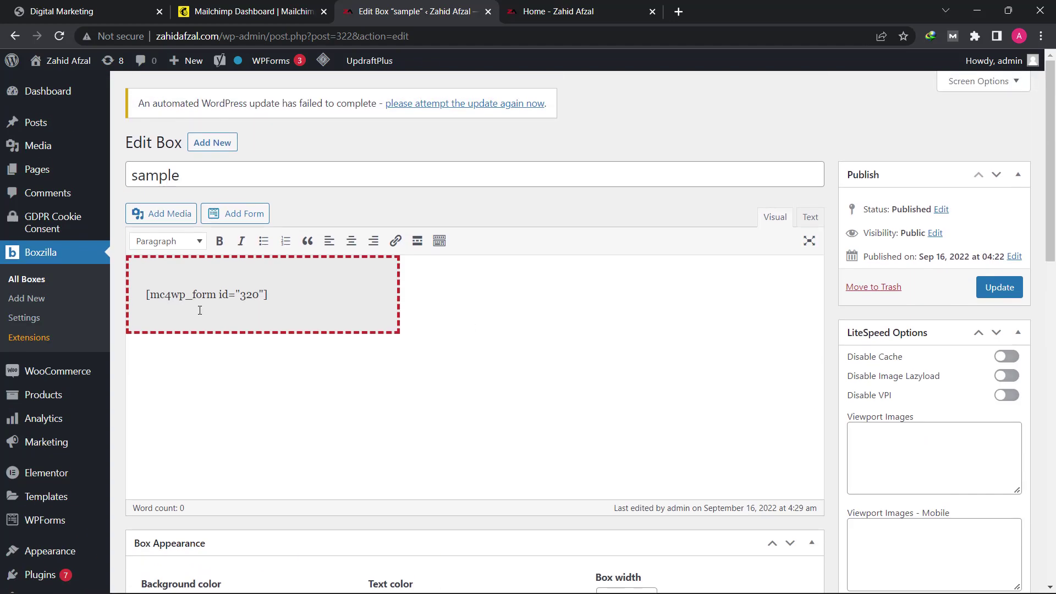
Step: Center the [mc4wp_form id="320"] shortcode and insert a left-aligned empty line above it
triple_click(237, 295)
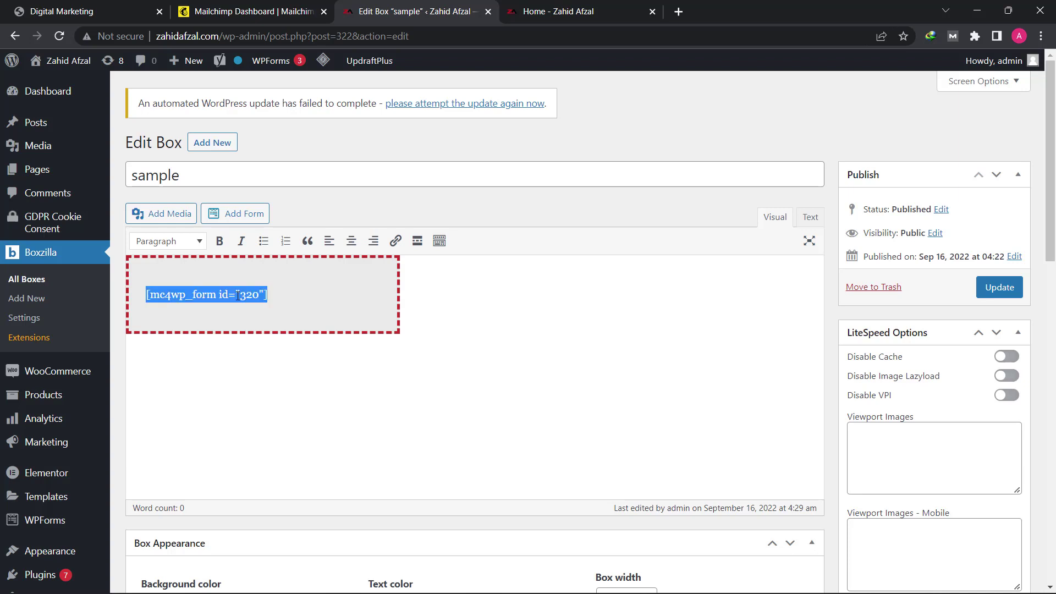
left_click(353, 246)
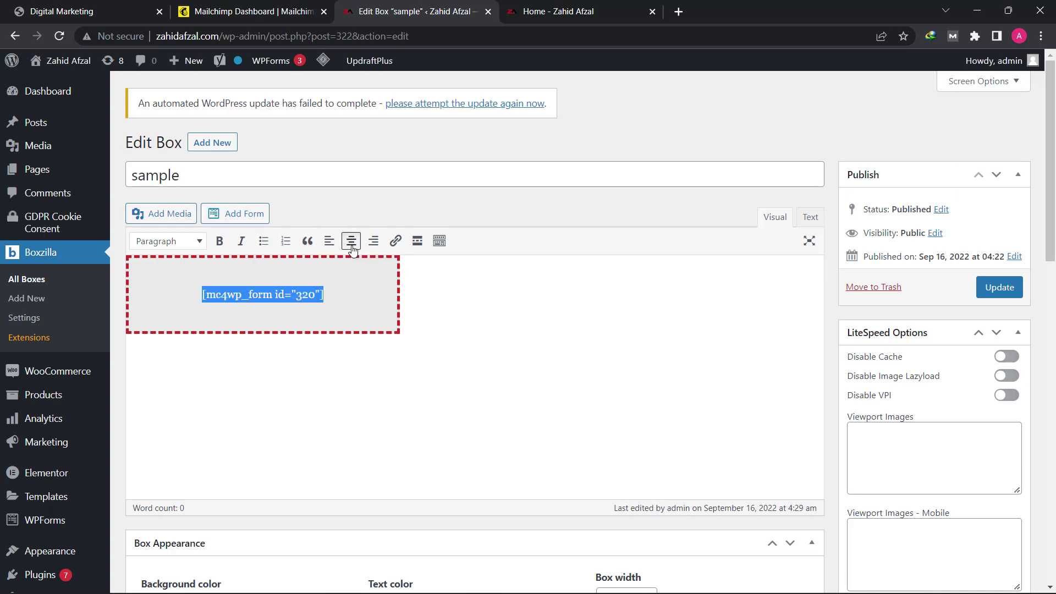
left_click(278, 275)
left_click(327, 287)
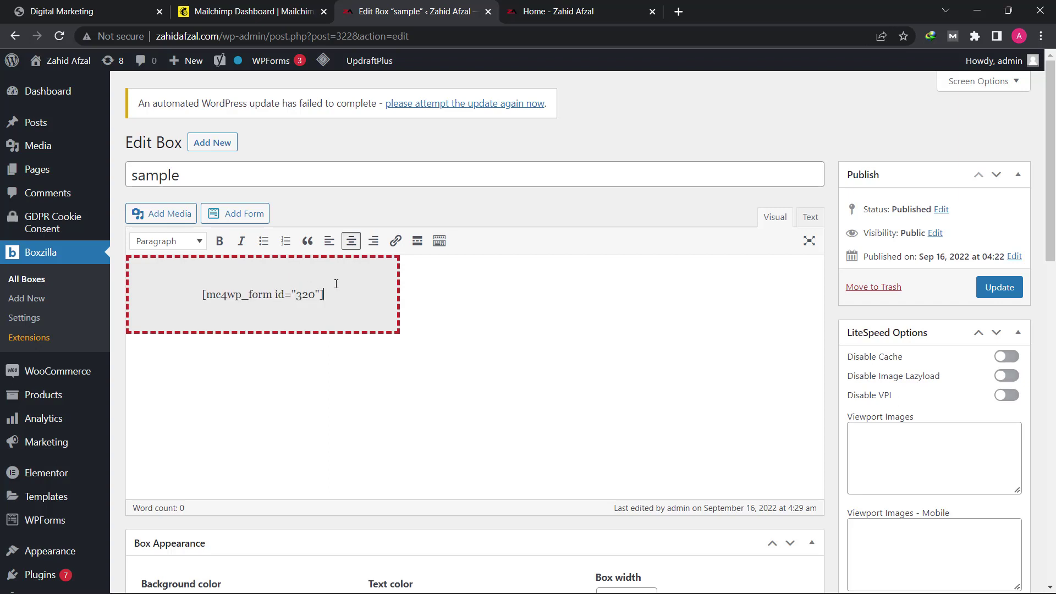
left_click(195, 295)
key("Return")
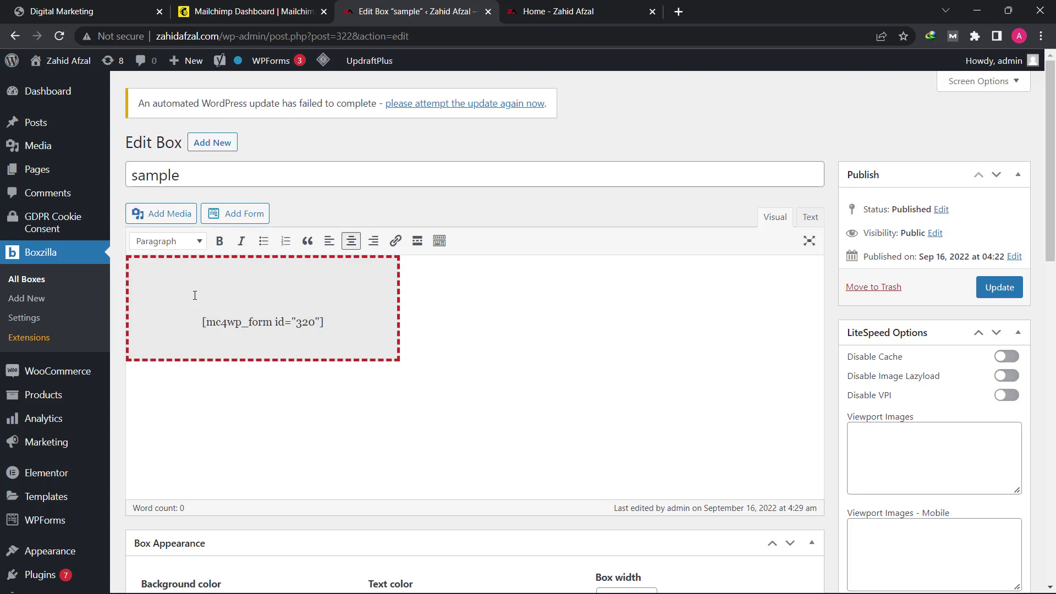
left_click(216, 295)
Step: Upload the Rich Dad Poor Dad cover PNG from Desktop/Lecture no 17 and insert it above the form
left_click(172, 213)
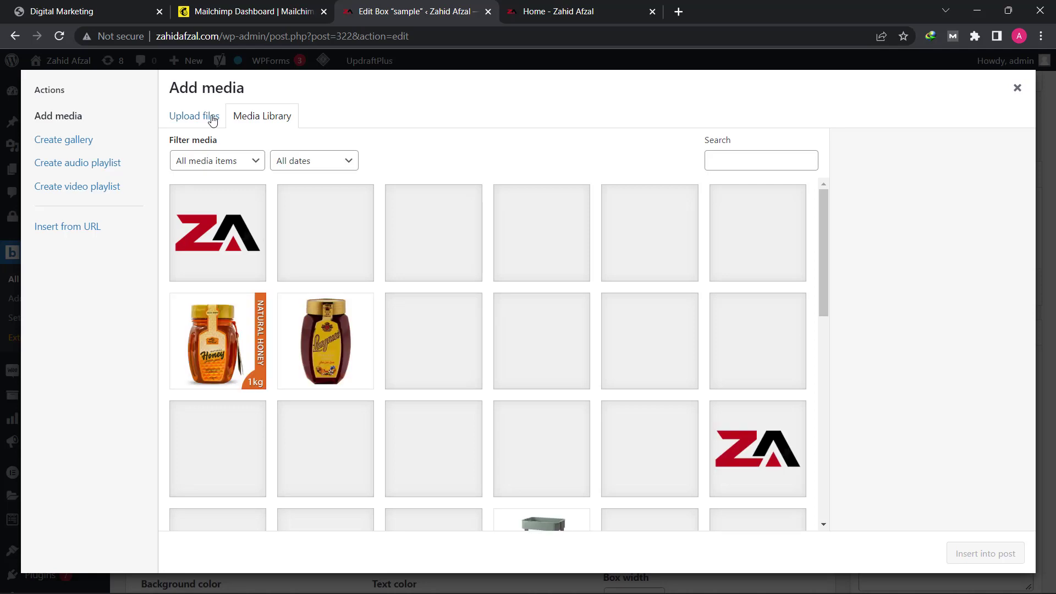
left_click(211, 117)
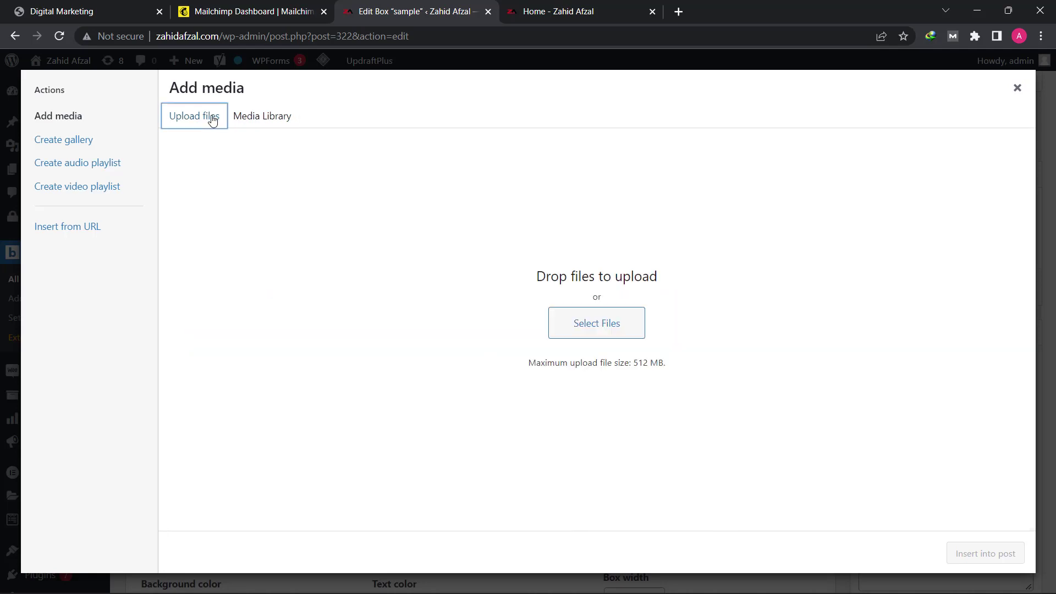
left_click(603, 329)
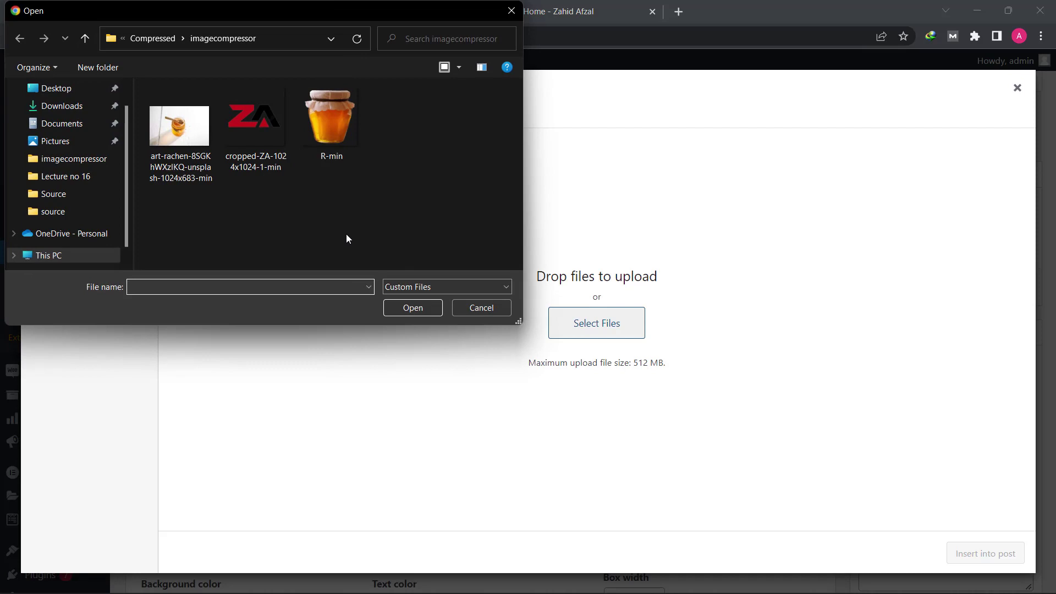
left_click(64, 92)
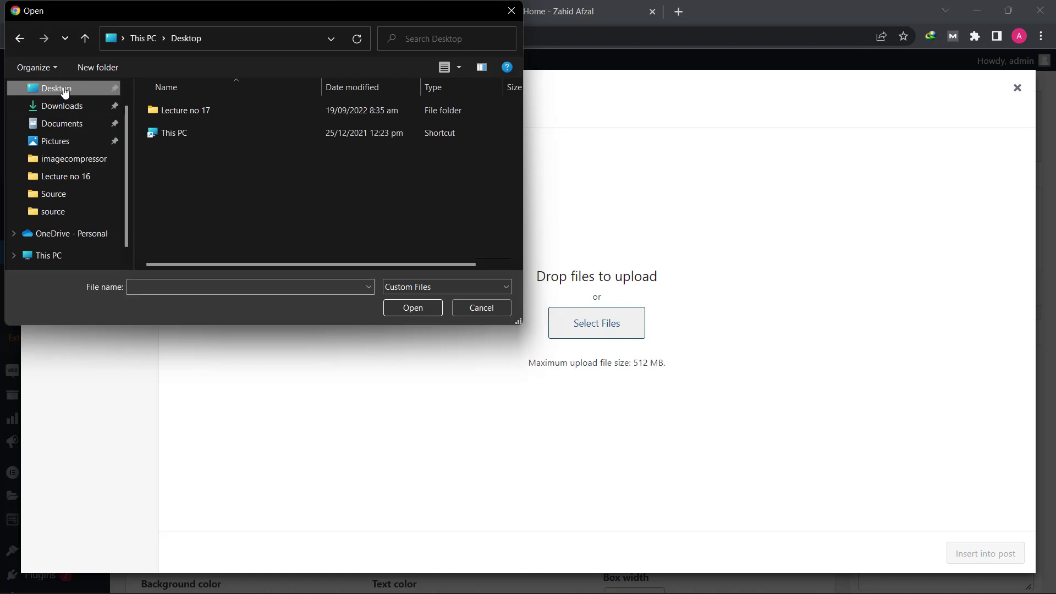
double_click(164, 108)
left_click(171, 116)
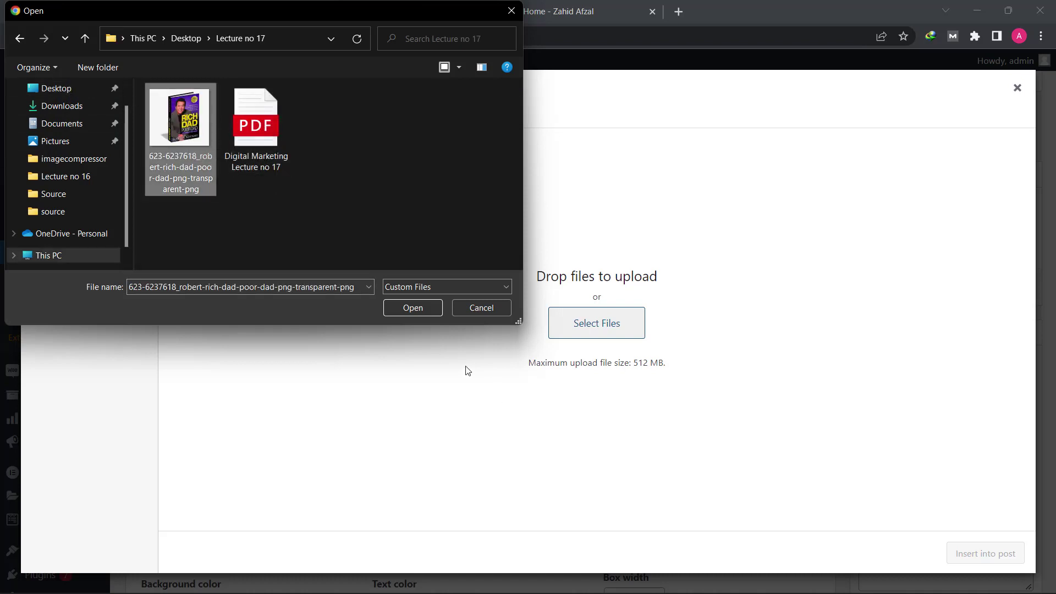
left_click(420, 306)
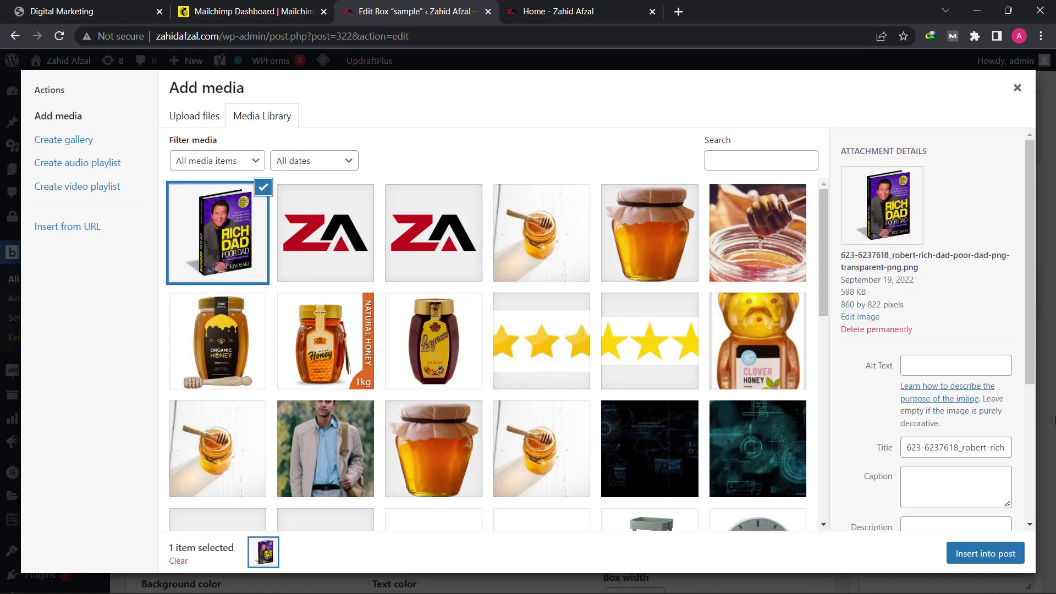
left_click(992, 560)
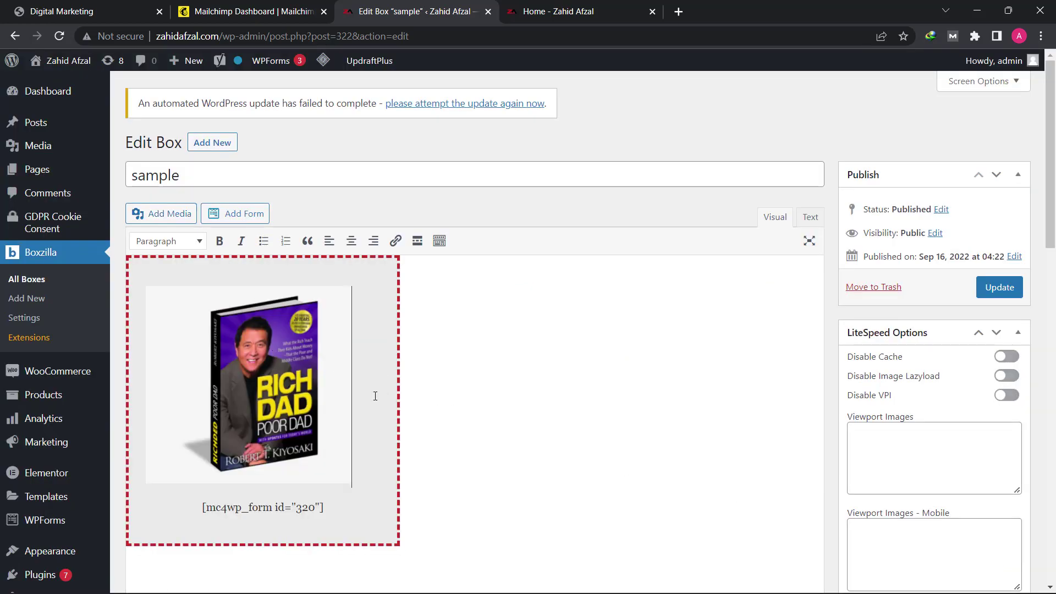
Step: Centre the Rich Dad Poor Dad cover image within the box
left_click(150, 355)
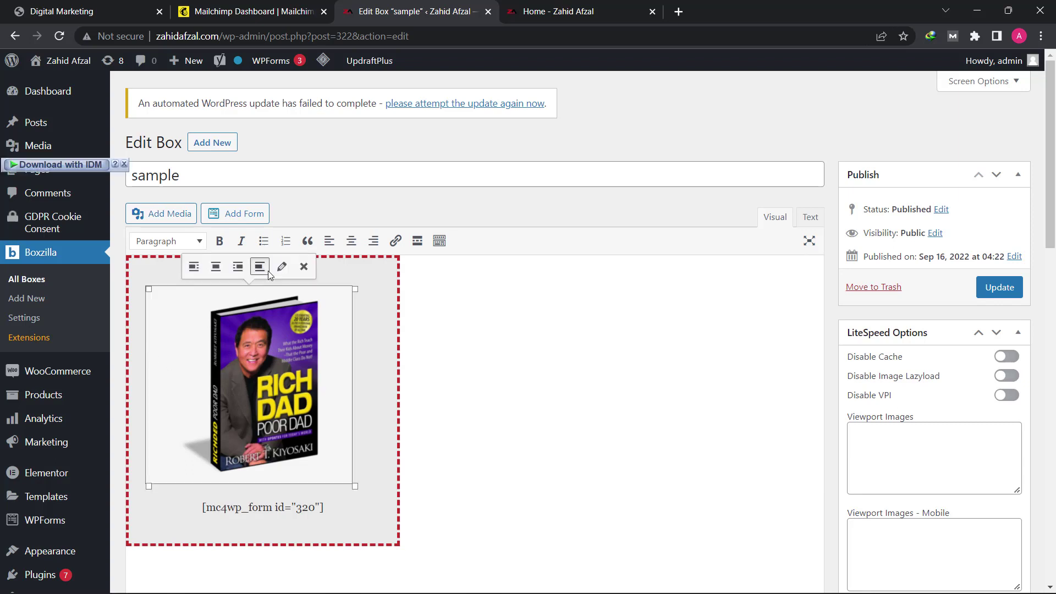
left_click(353, 242)
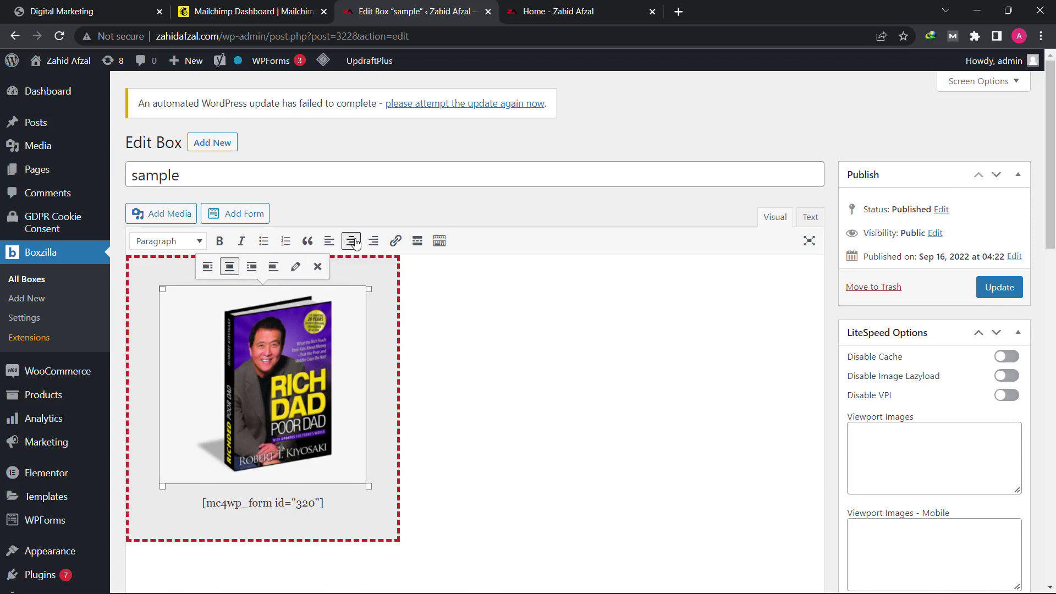
left_click(383, 389)
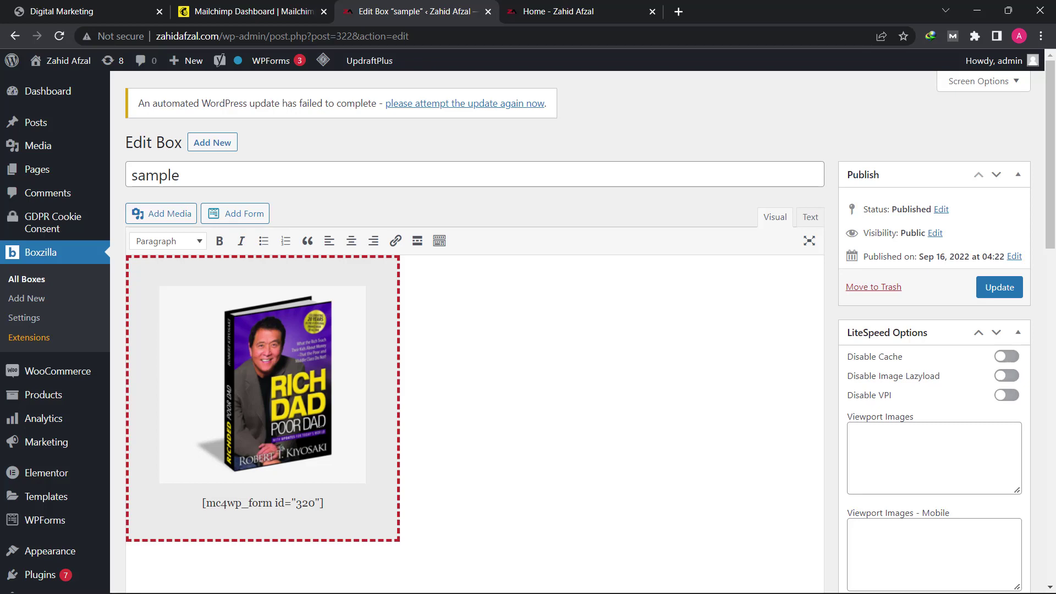
scroll(320, 426, "down", 7)
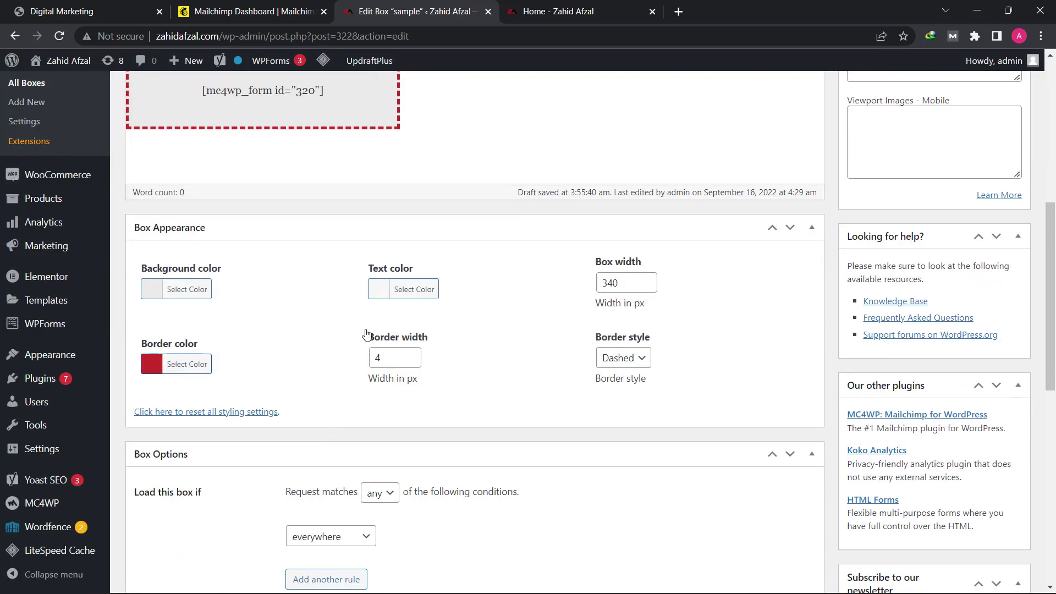
scroll(330, 352, "up", 1)
Step: Choose a lighter Background color for the box in Box Appearance
left_click(181, 358)
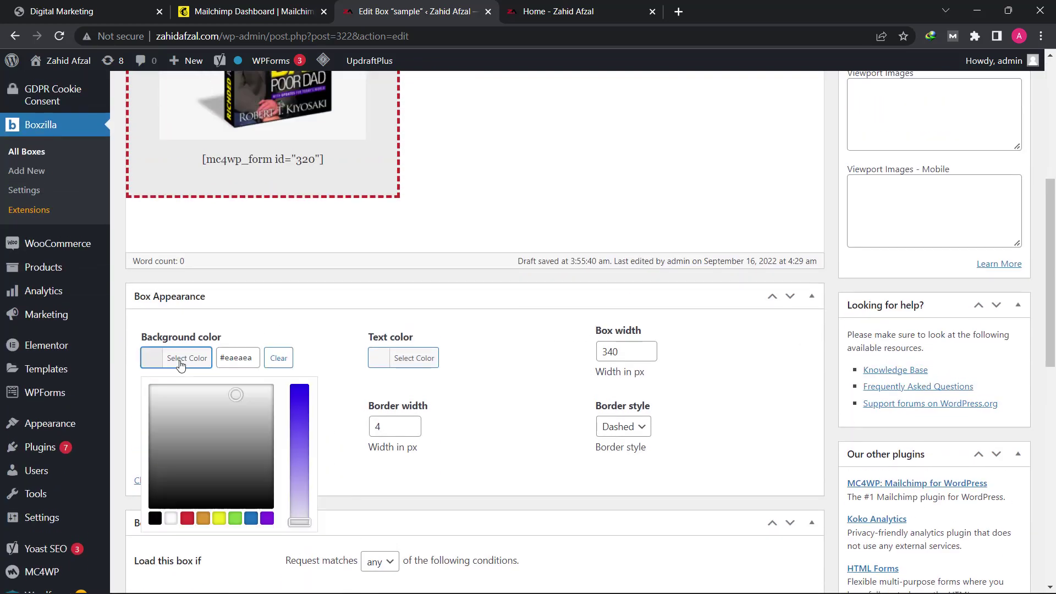
left_click(163, 389)
left_click(133, 391)
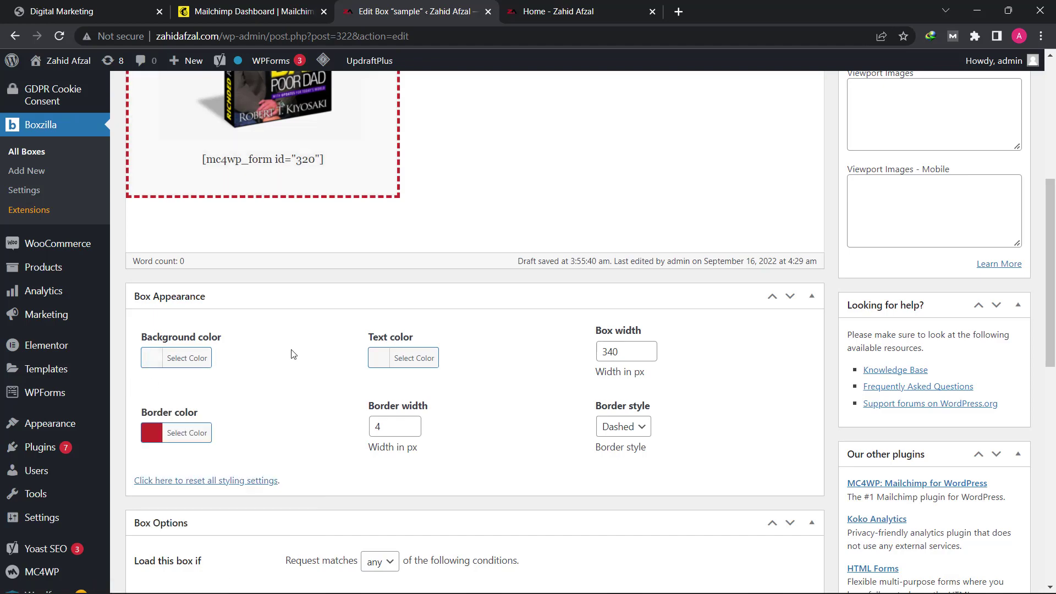
scroll(328, 289, "up", 5)
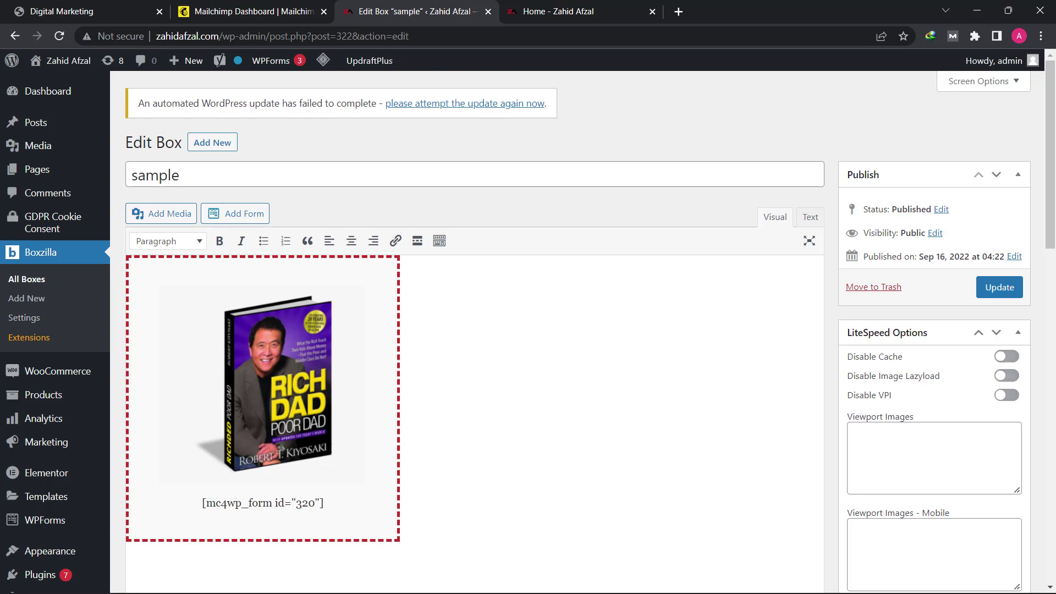
left_click(174, 378)
left_click(152, 376)
scroll(151, 377, "down", 1)
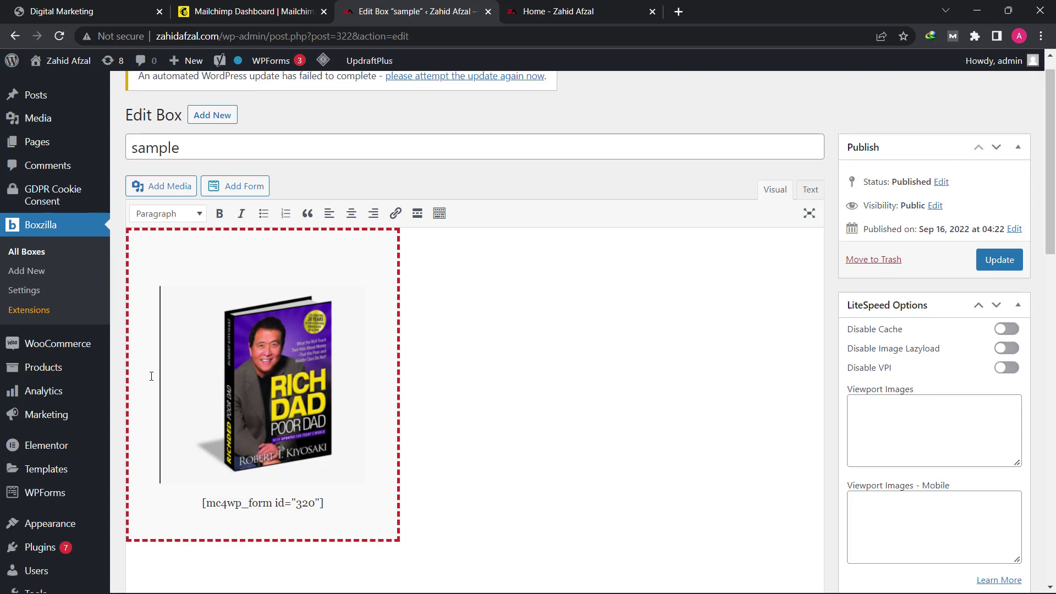
Step: Add the centred heading Free "Rich dad and Poor Dad" above the book image
left_click(197, 255)
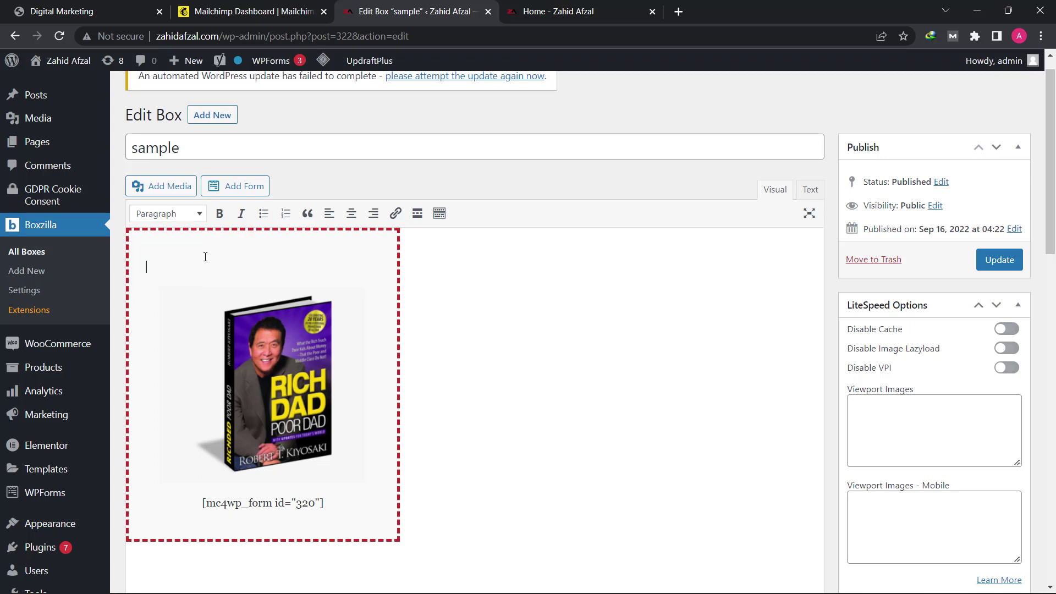
type("Free \"Rich dad and Poor Dad")
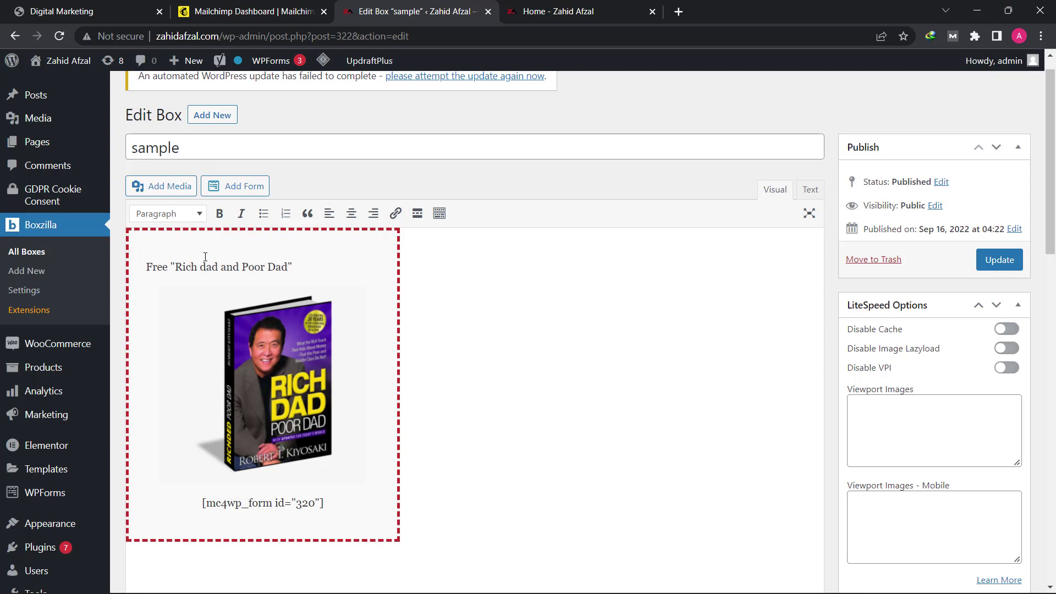
triple_click(217, 268)
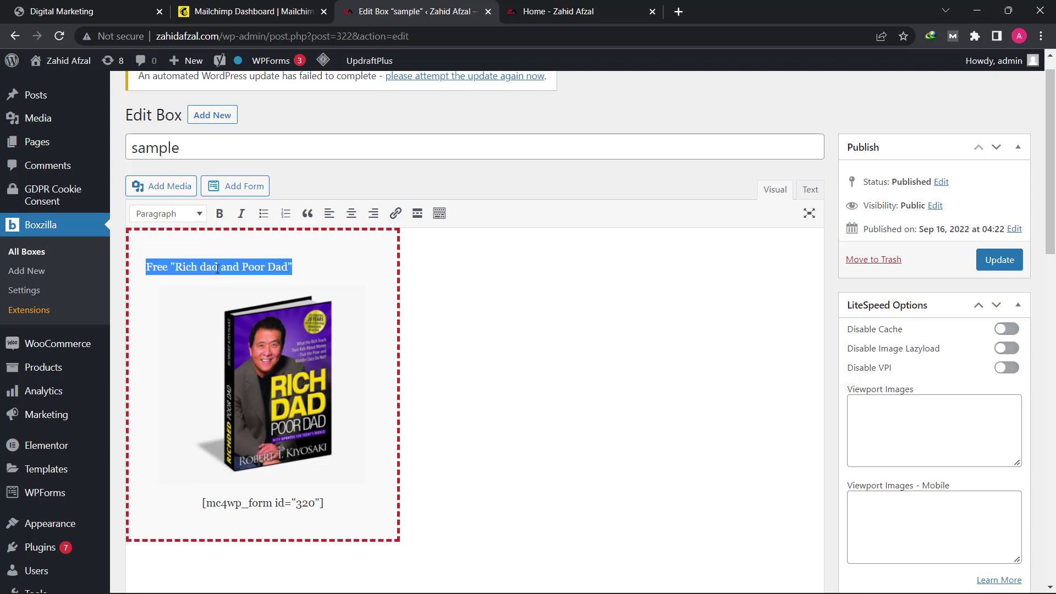
left_click(352, 215)
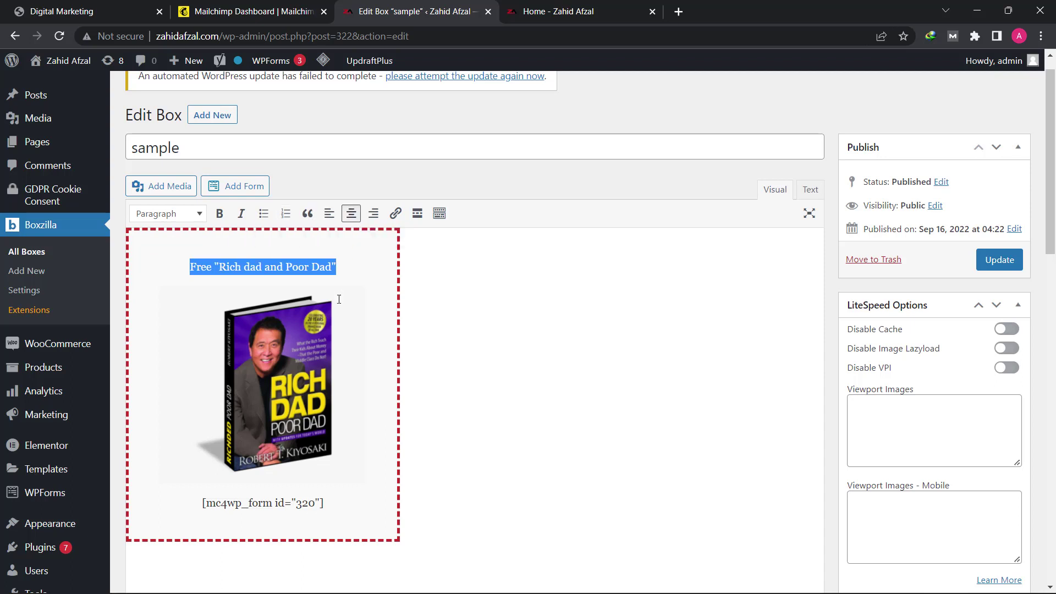
left_click(356, 281)
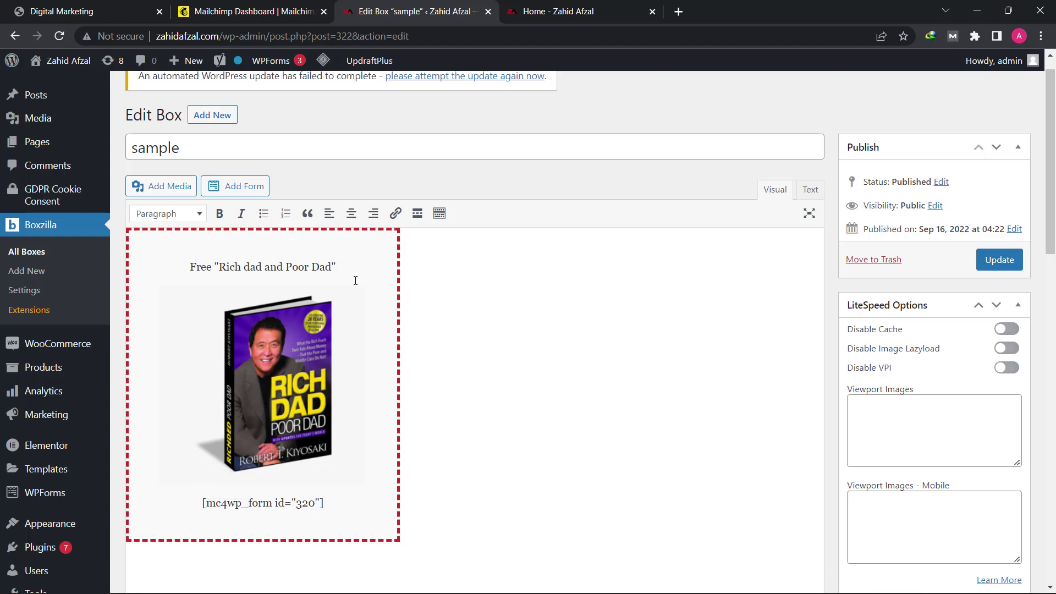
scroll(363, 271, "down", 5)
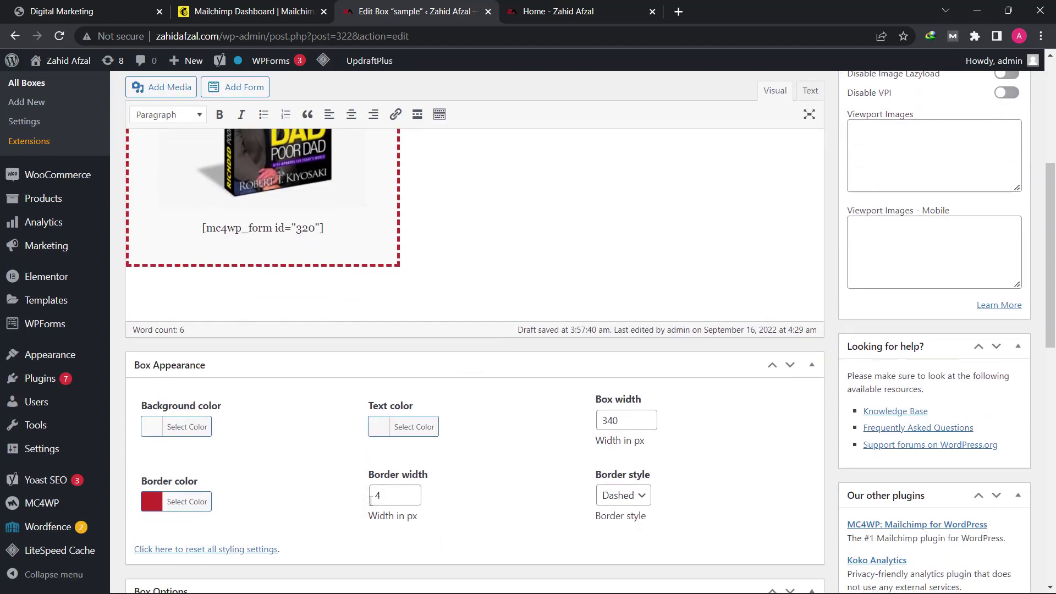
scroll(341, 374, "up", 3)
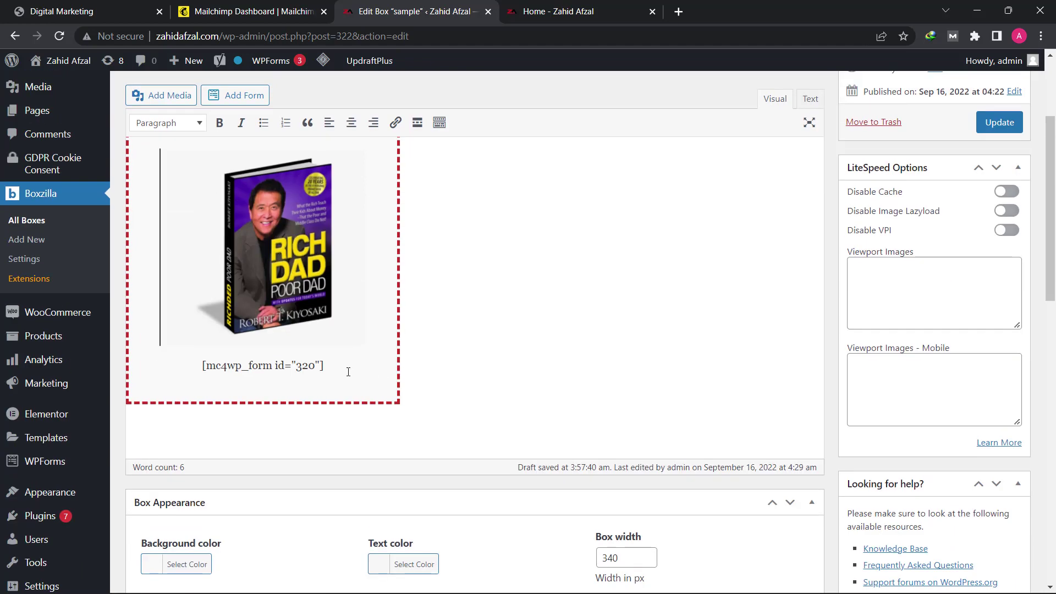
Step: Add a new line below the form shortcode and save the box with Update
left_click(348, 372)
key("Return")
type("k;fkldsk")
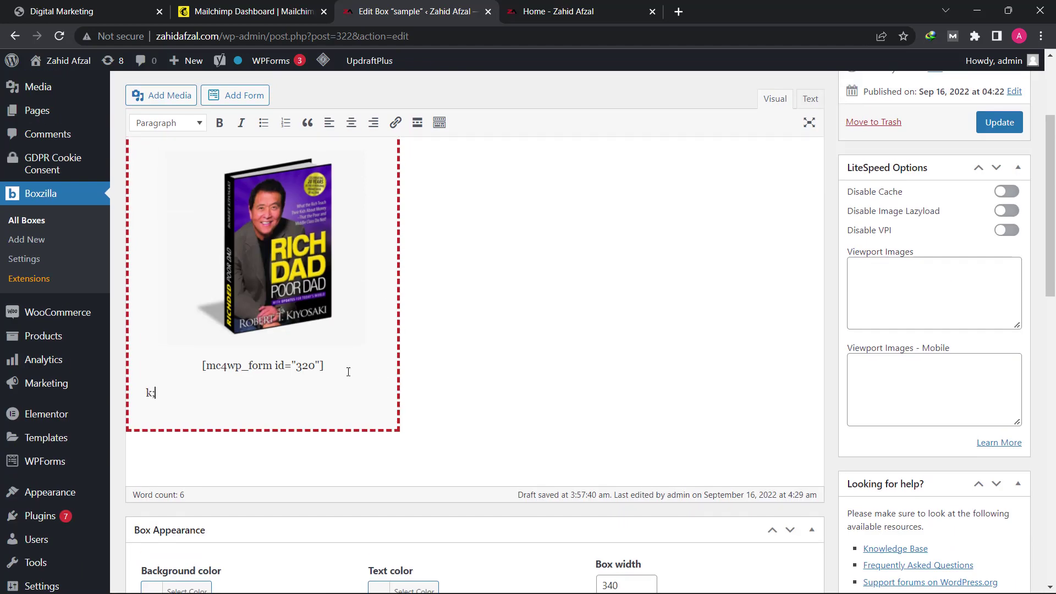
key("BackSpace")
key("BackSpace")
key("BackSpace")
key("BackSpace")
key("BackSpace")
key("BackSpace")
key("BackSpace")
key("BackSpace")
key("BackSpace")
scroll(374, 379, "up", 3)
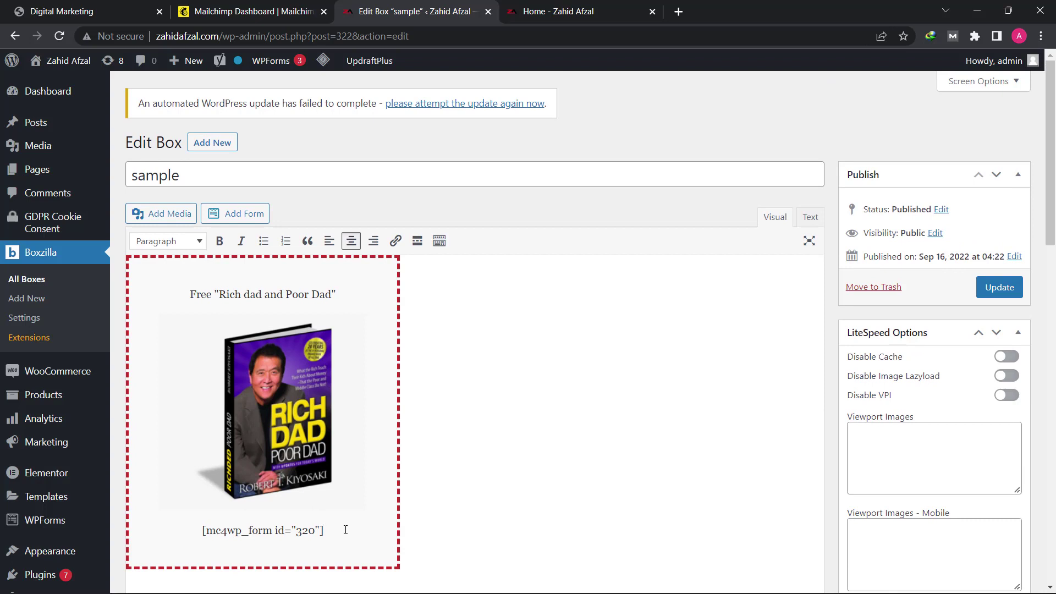
left_click(1000, 292)
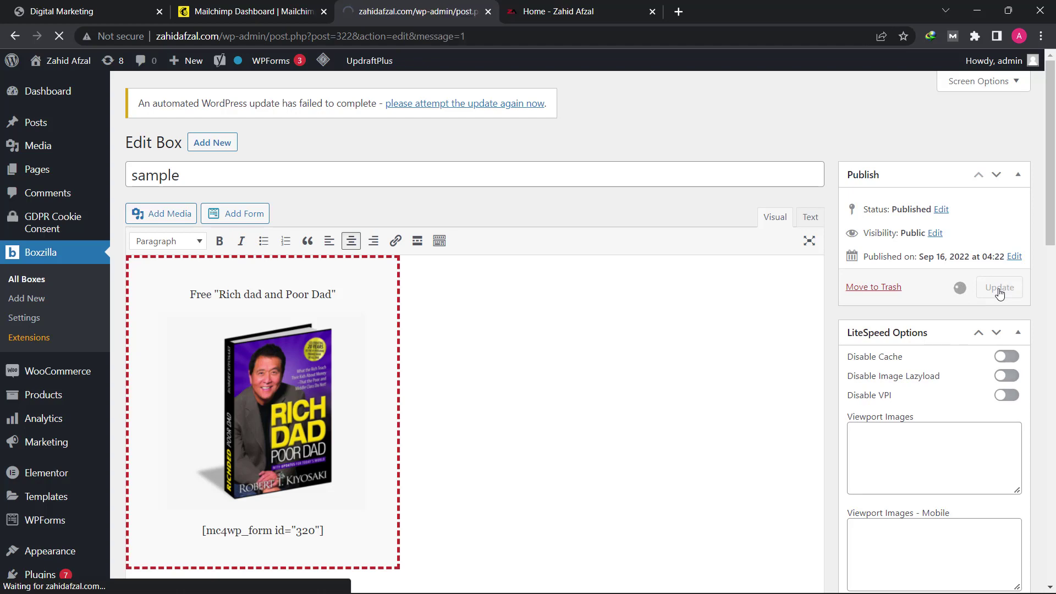
Step: Reload the Home - Zahid Afzal tab to see the popup's heading, cover and signup form live
left_click(532, 6)
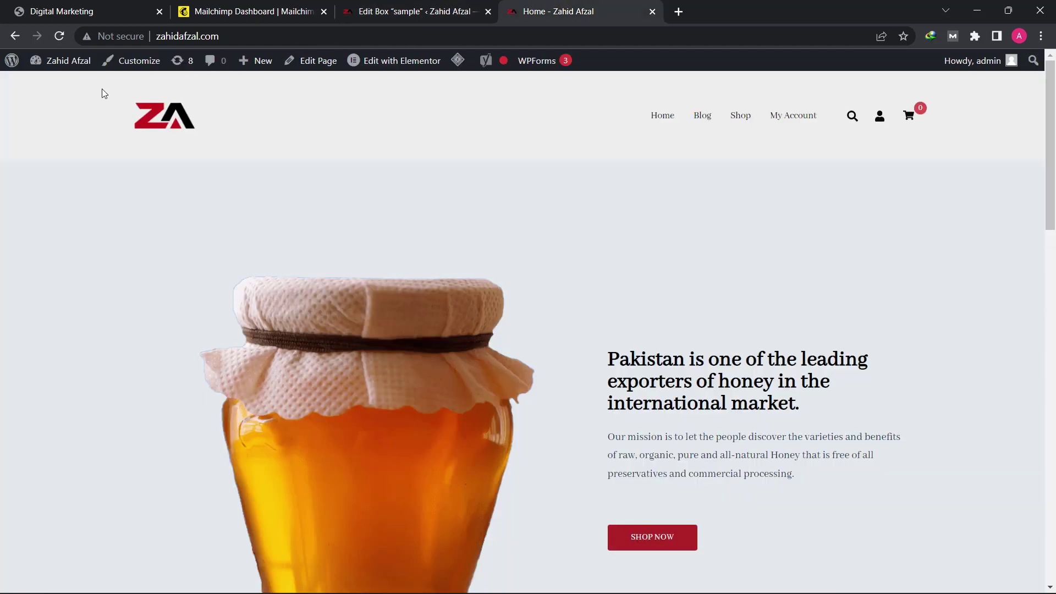
left_click(59, 36)
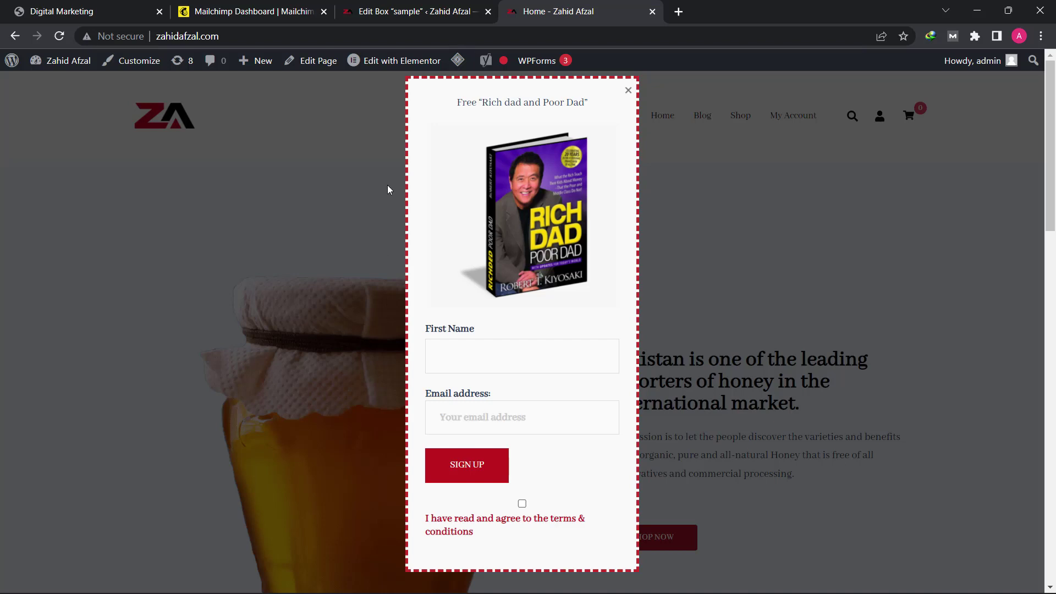
triple_click(540, 102)
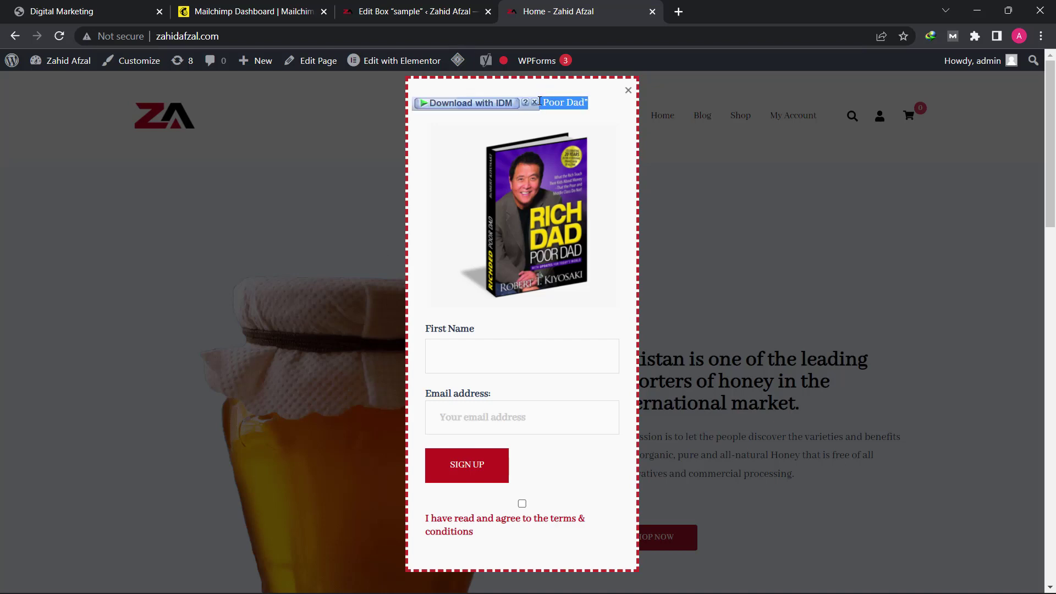
left_click(516, 99)
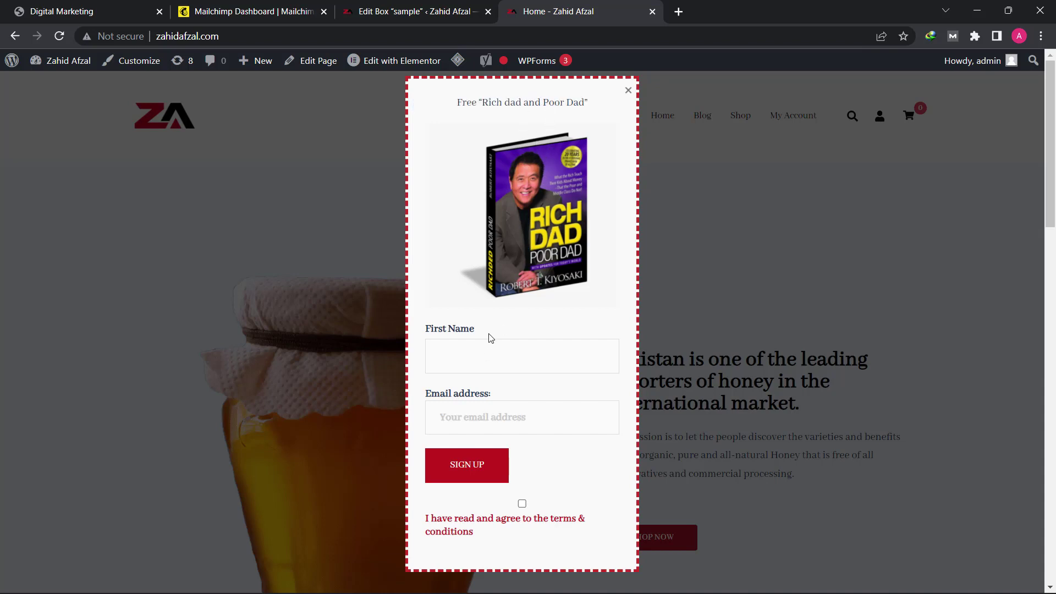
Step: Make the popup heading bold in the box editor and update the box
left_click(412, 7)
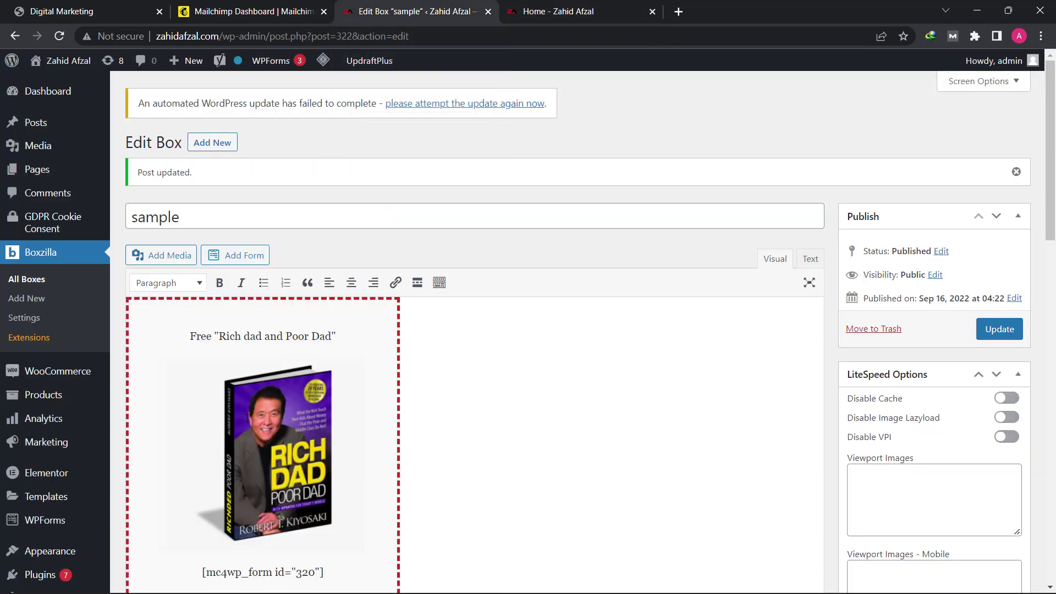
triple_click(253, 337)
left_click(218, 291)
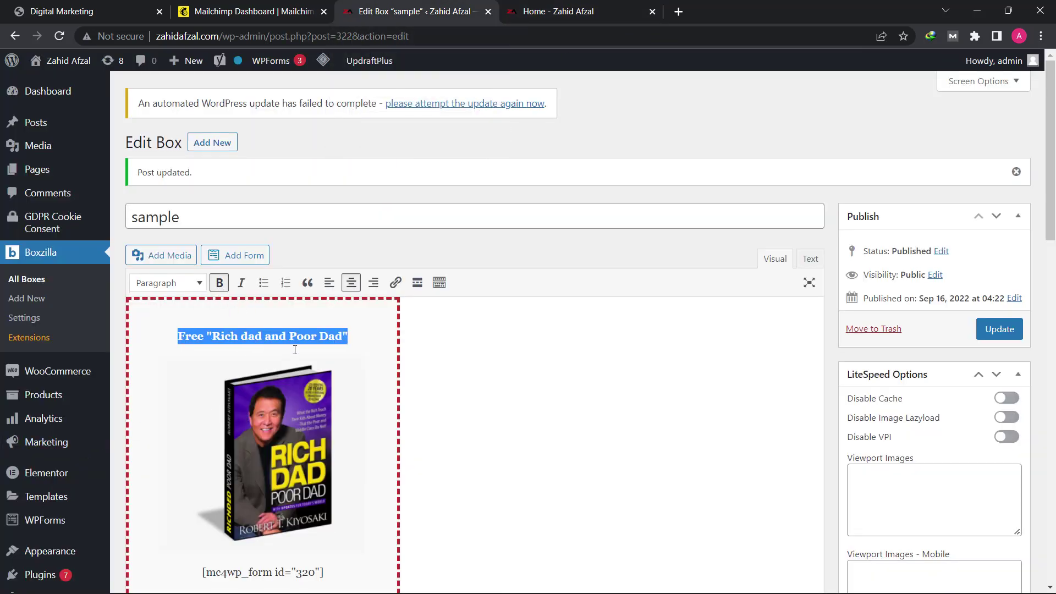
left_click(258, 336)
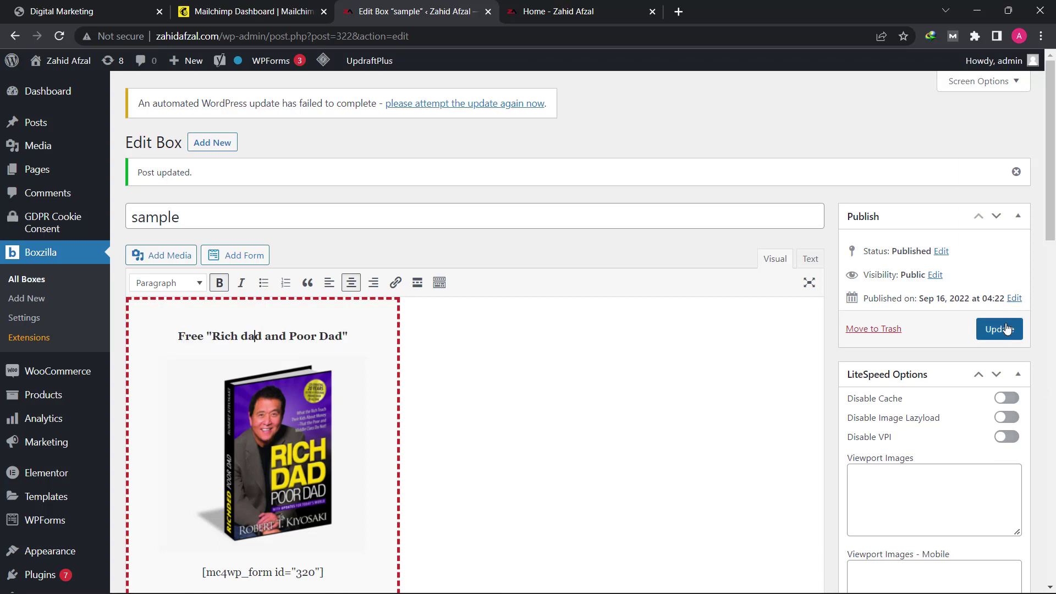
left_click(999, 329)
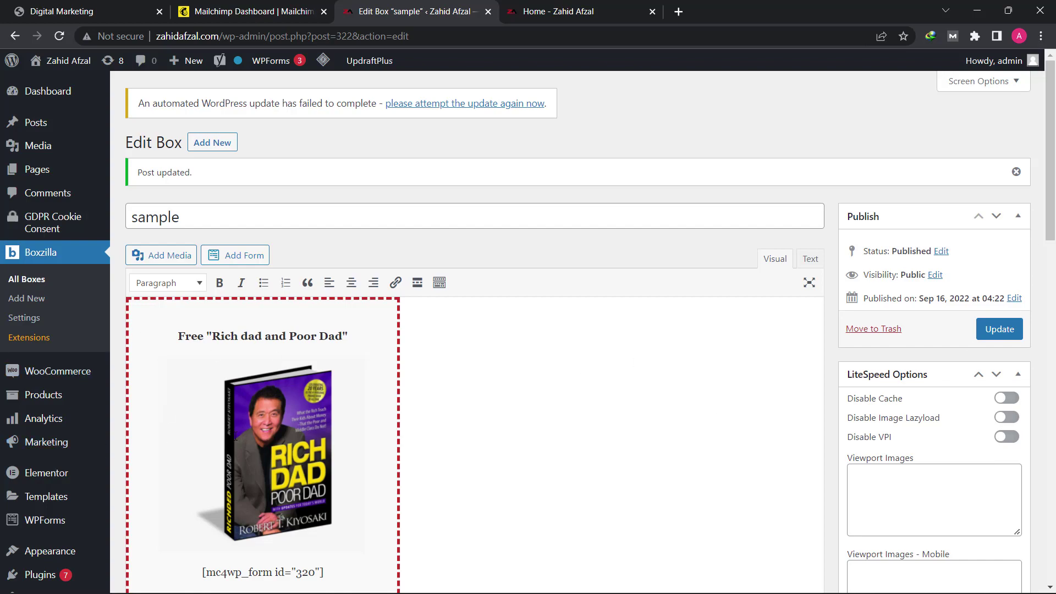
Step: Set Enable test mode to No and update the box again
scroll(380, 447, "down", 15)
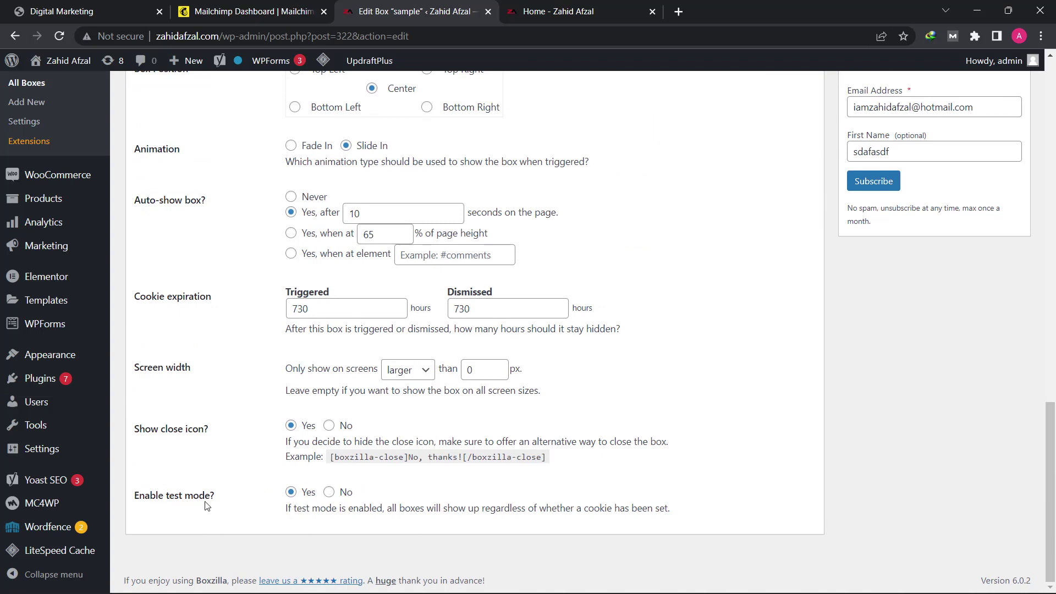
left_click(328, 492)
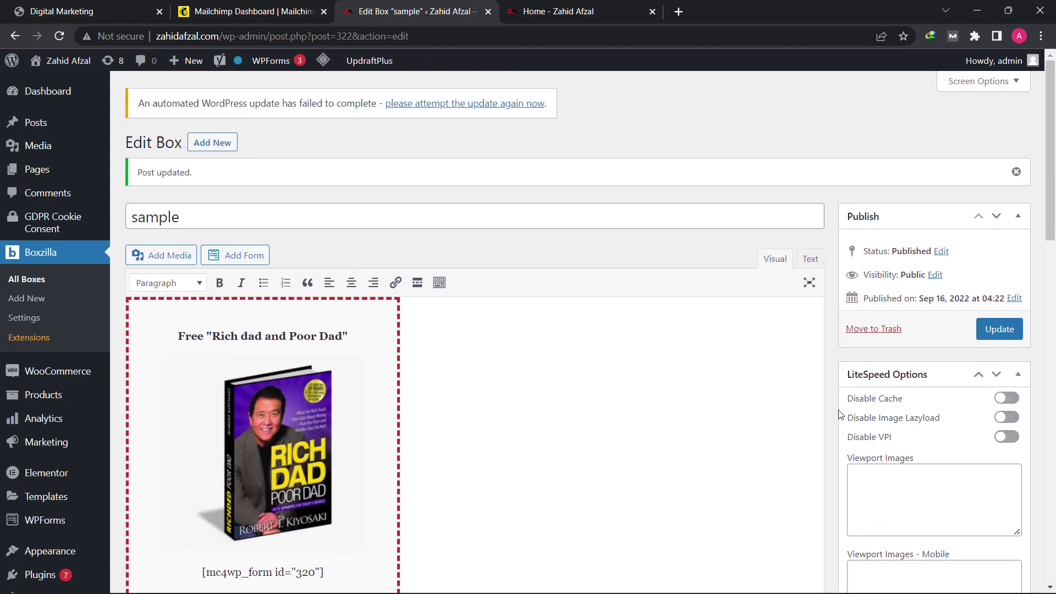
left_click(1011, 336)
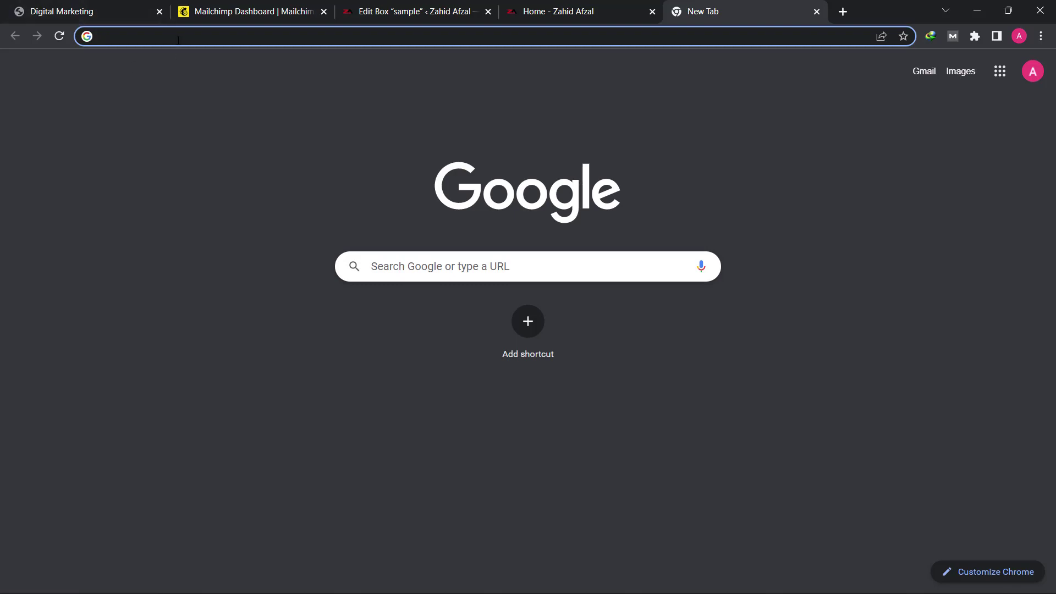
Step: Go to idplr.com in the new tab
type("idplr")
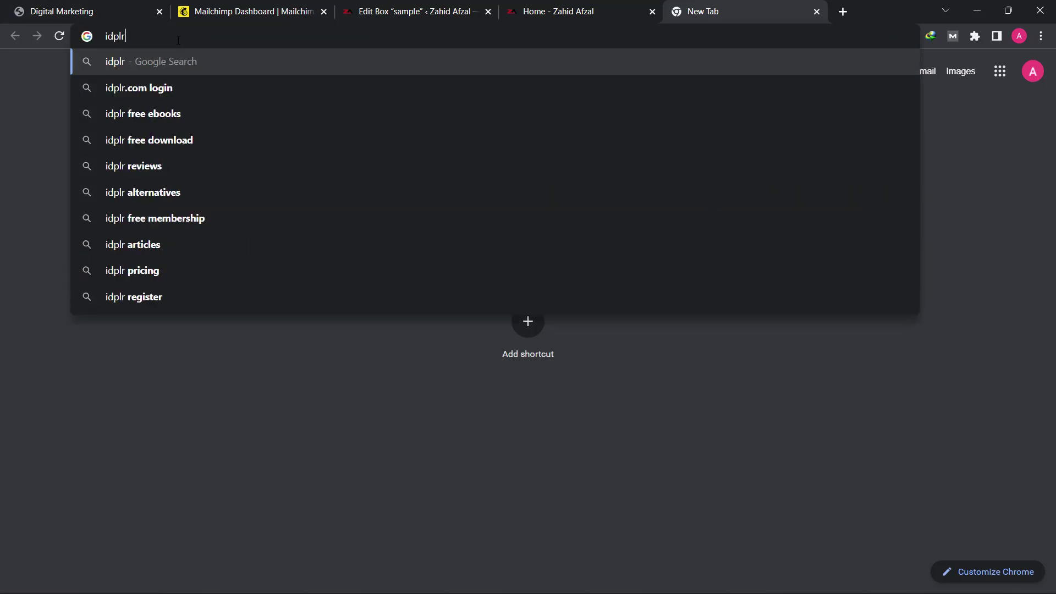
type(".com")
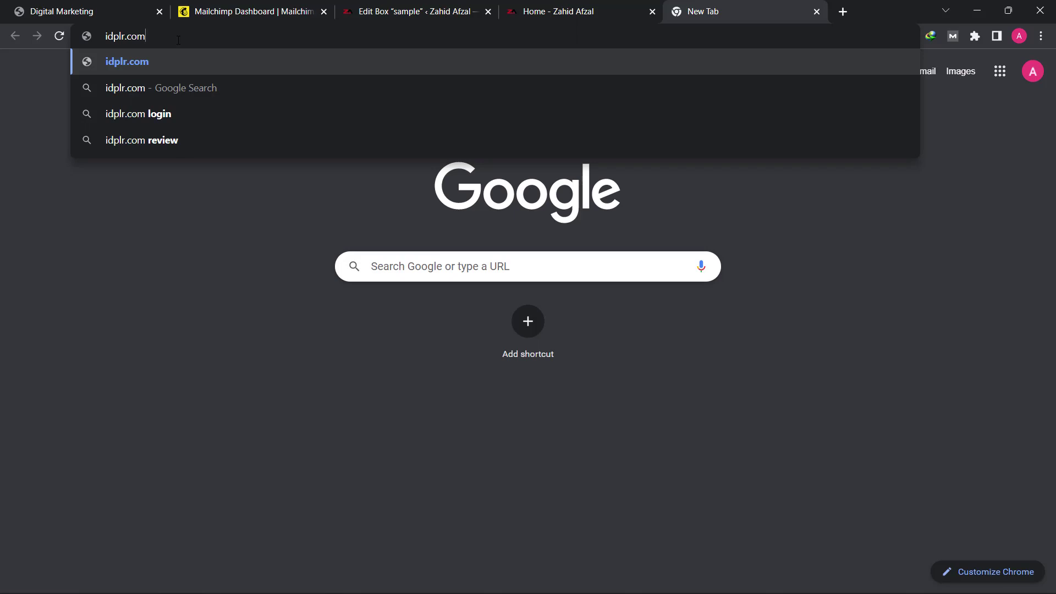
key("Return")
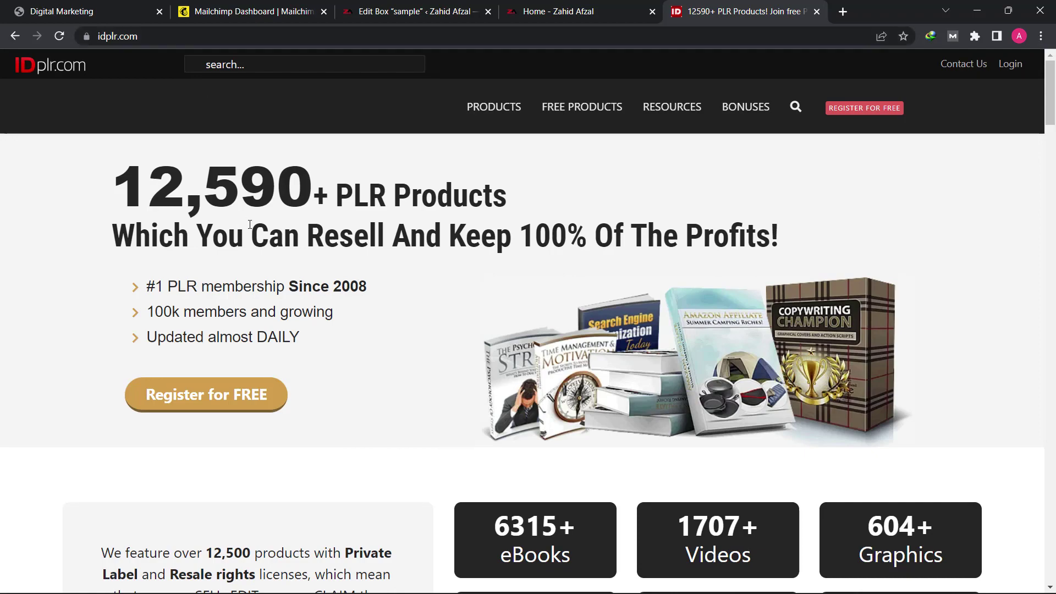
Step: Browse the idplr.com homepage, then open its REGISTER FOR FREE page
scroll(354, 360, "down", 10)
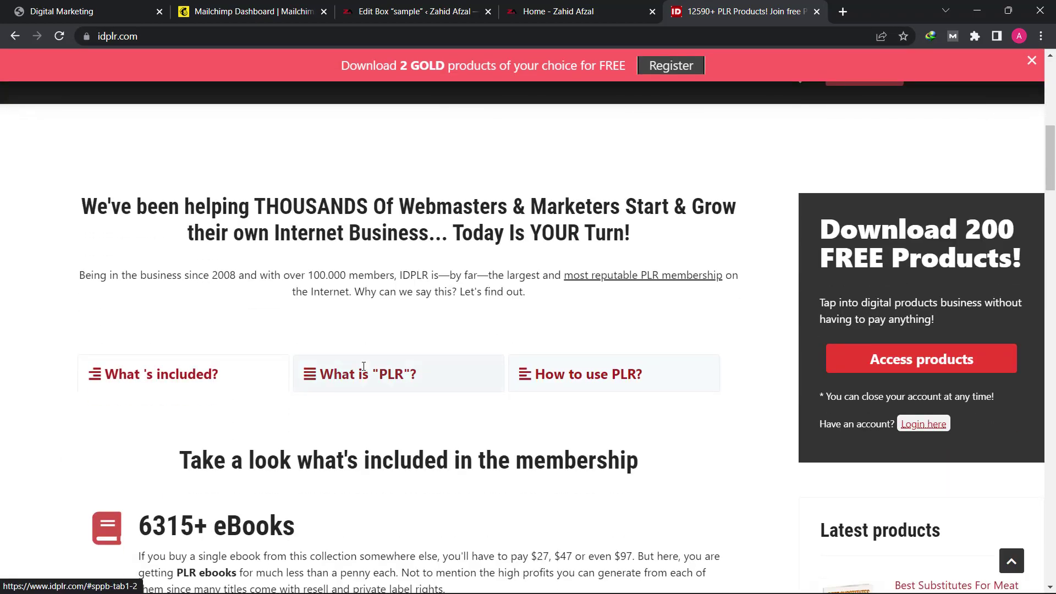
scroll(365, 366, "down", 3)
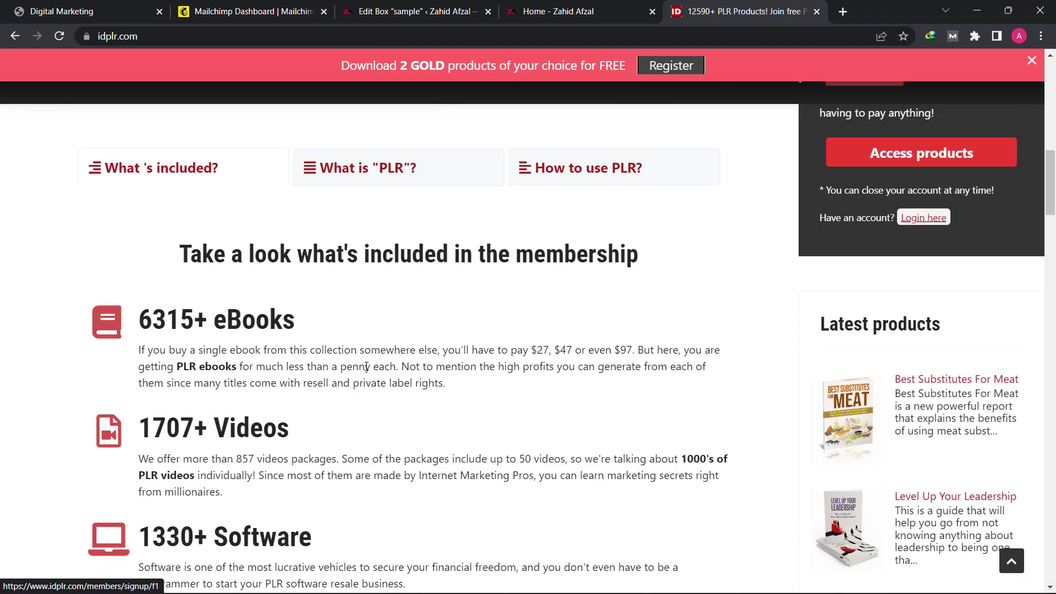
scroll(366, 366, "up", 13)
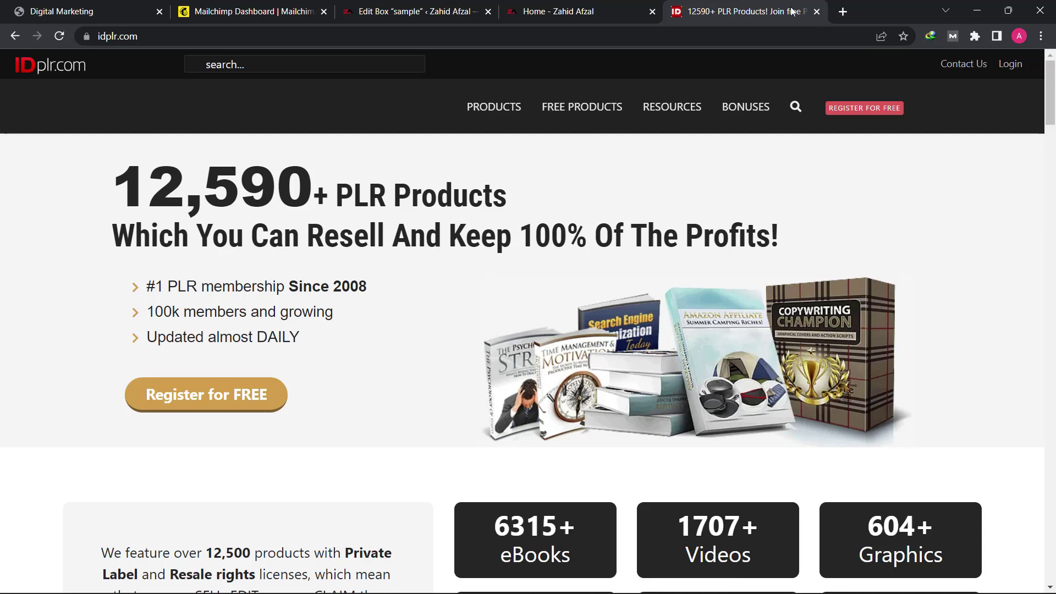
left_click(881, 114)
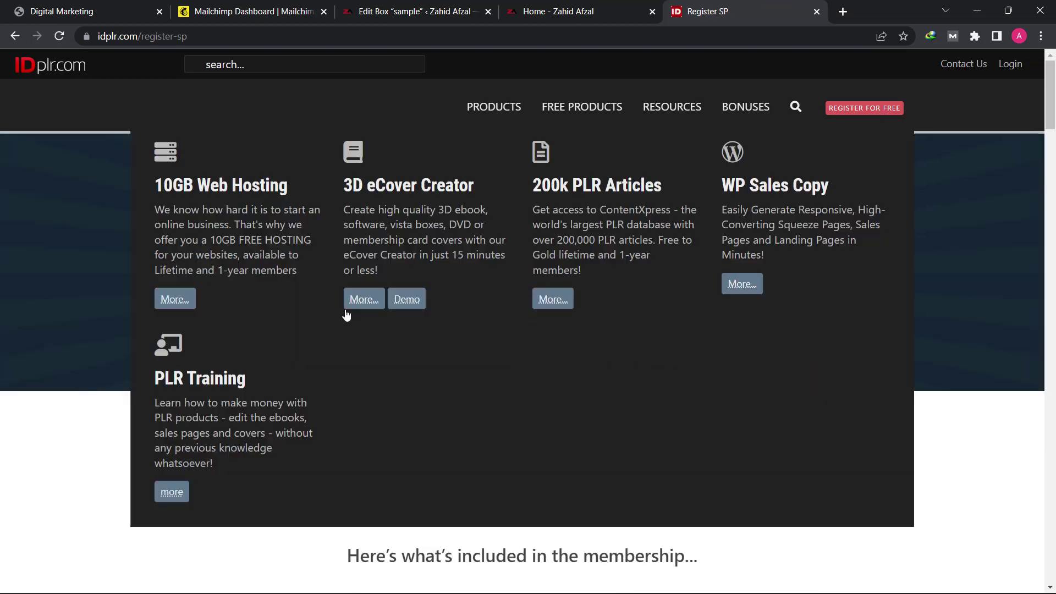
Step: On IDPLR's Register page, show the FREE members offer and open 'Click here to register for free'
scroll(276, 525, "down", 5)
scroll(276, 527, "down", 4)
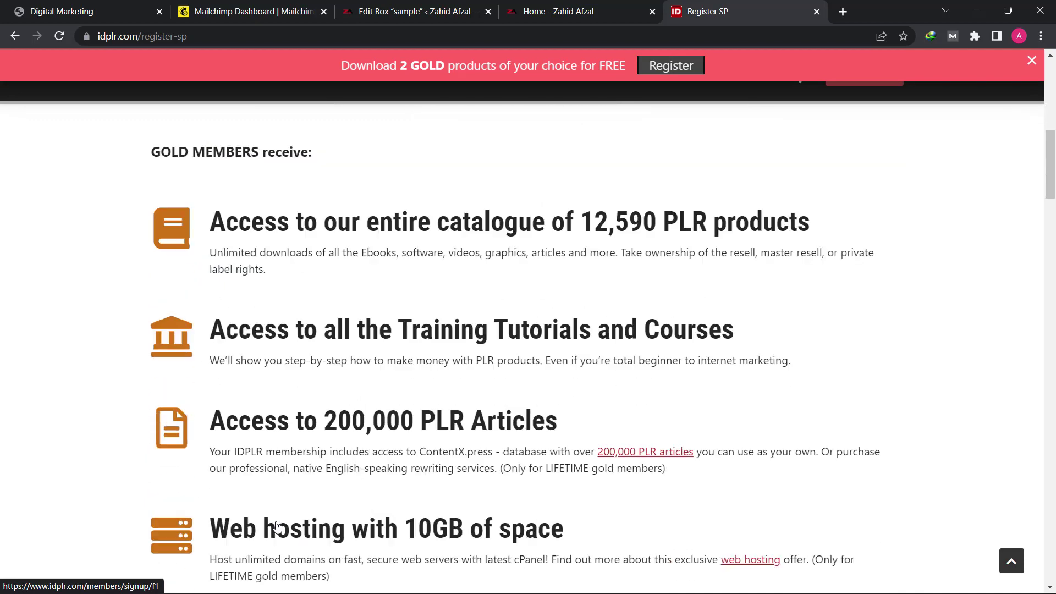
scroll(283, 488, "up", 3)
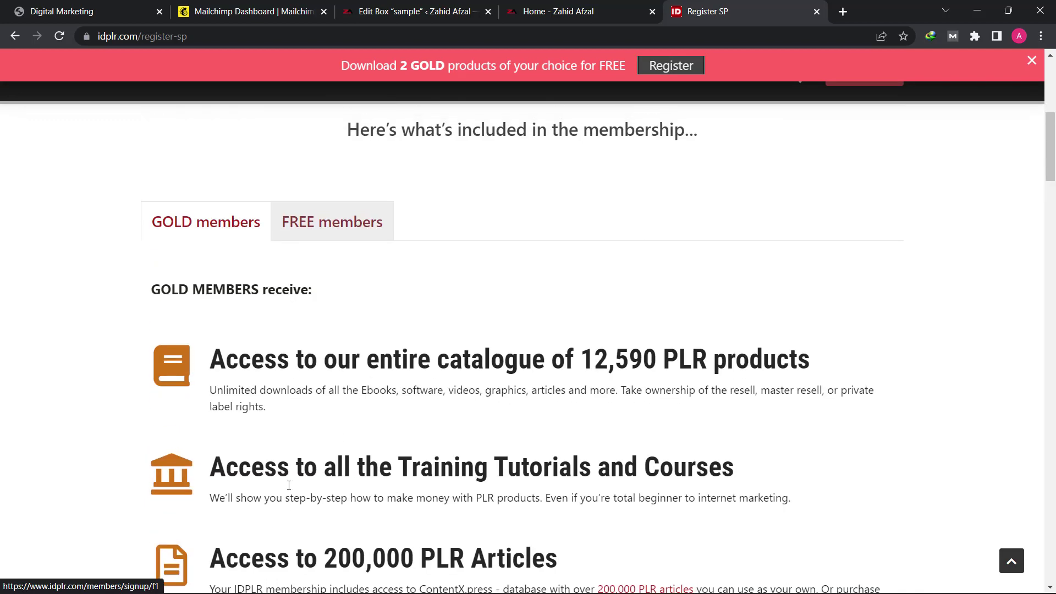
left_click(332, 223)
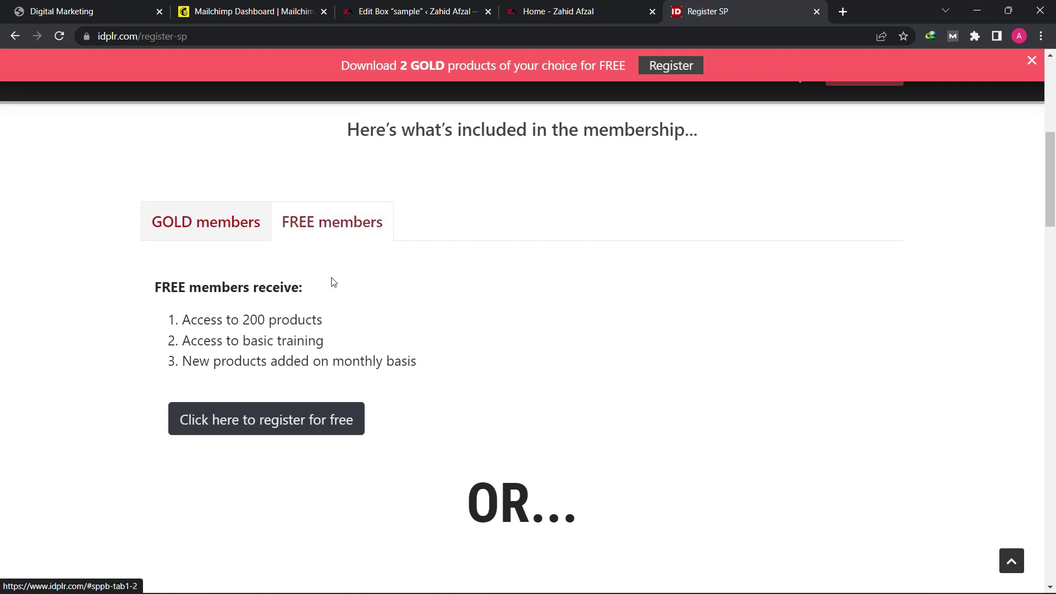
scroll(335, 313, "down", 3)
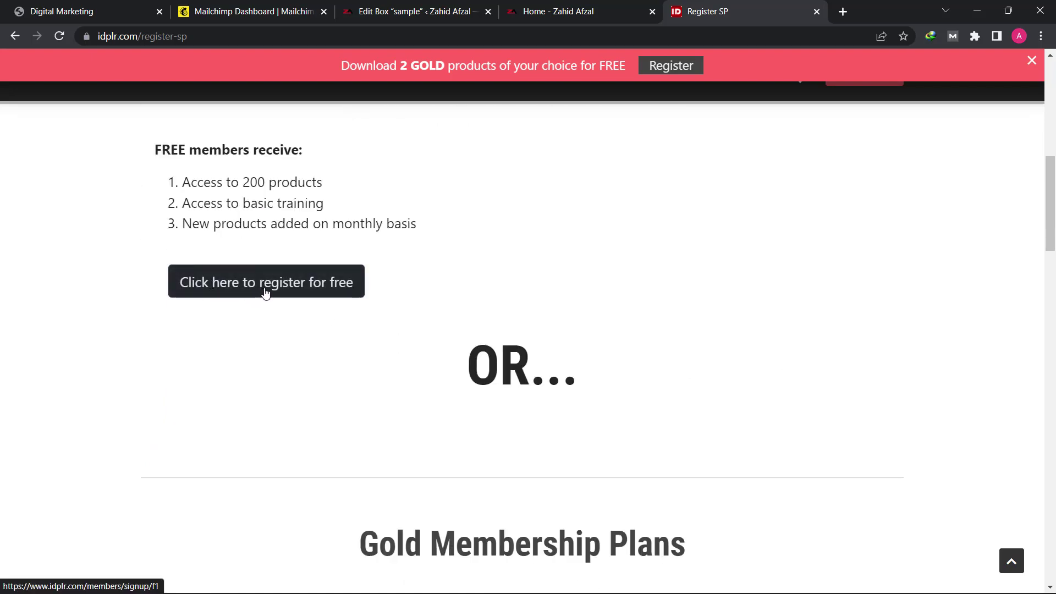
left_click(265, 292)
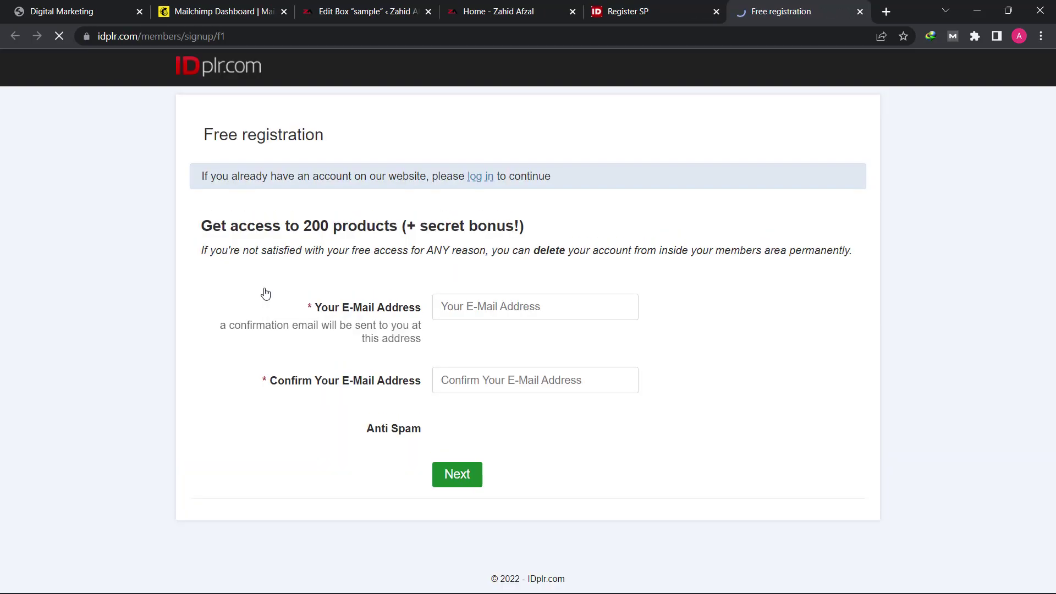
Step: Autofill the e-mail, retype it in Confirm E-Mail, pass reCAPTCHA and submit the free registration
left_click(461, 309)
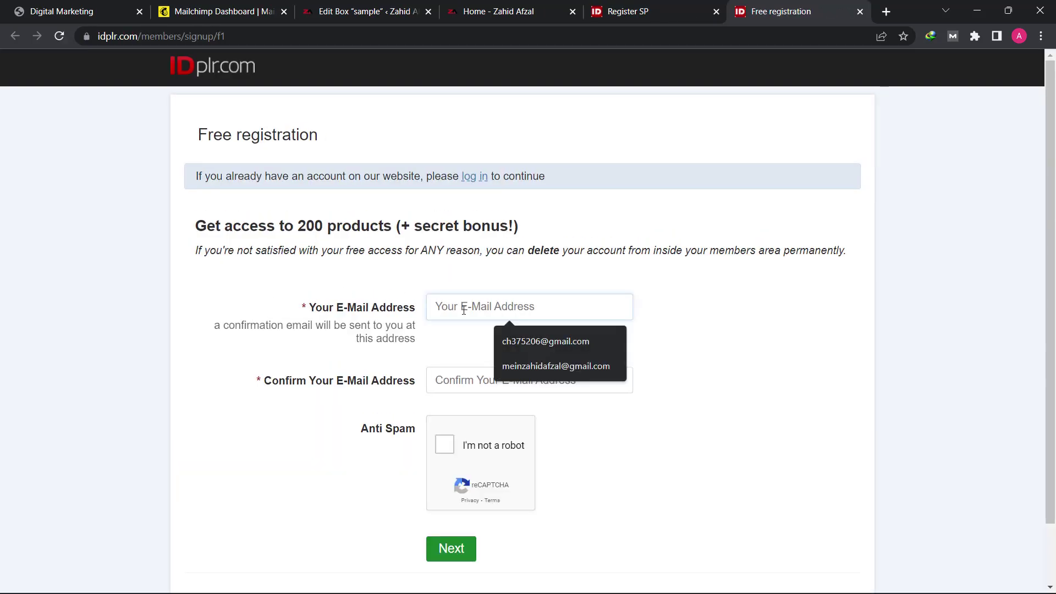
left_click(577, 361)
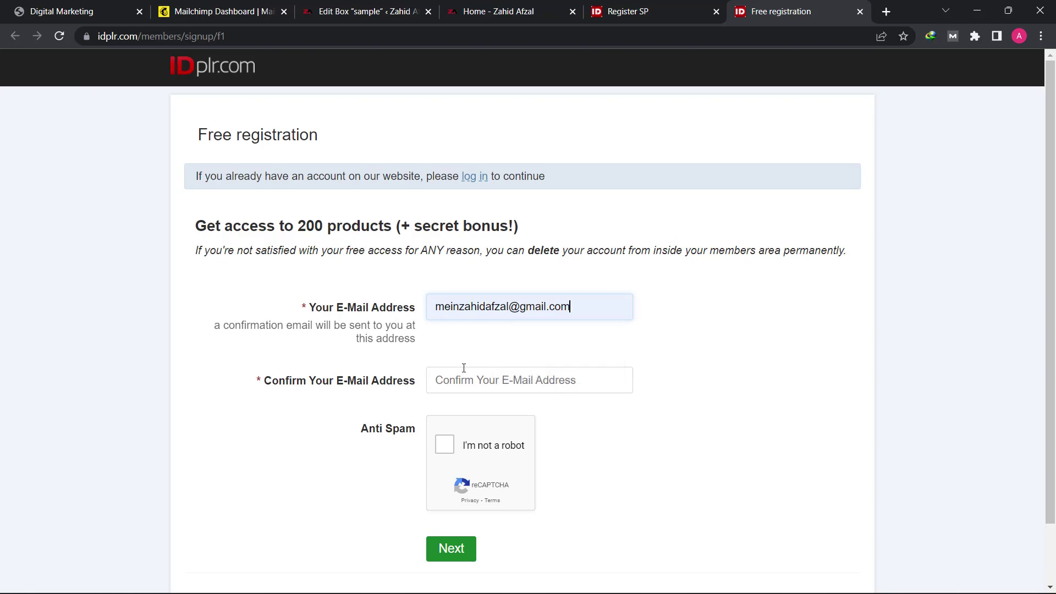
left_click(454, 387)
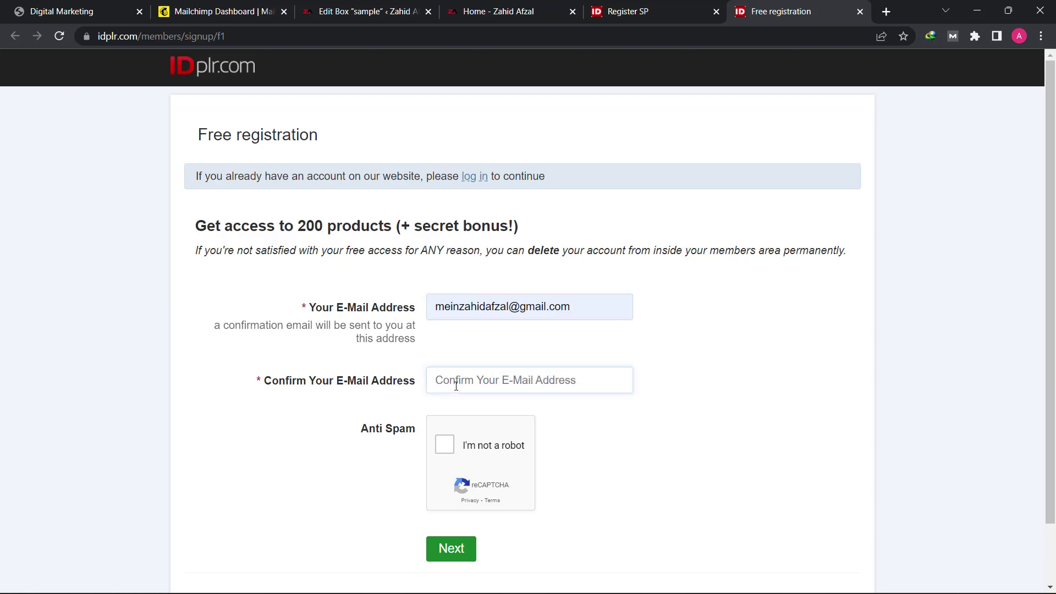
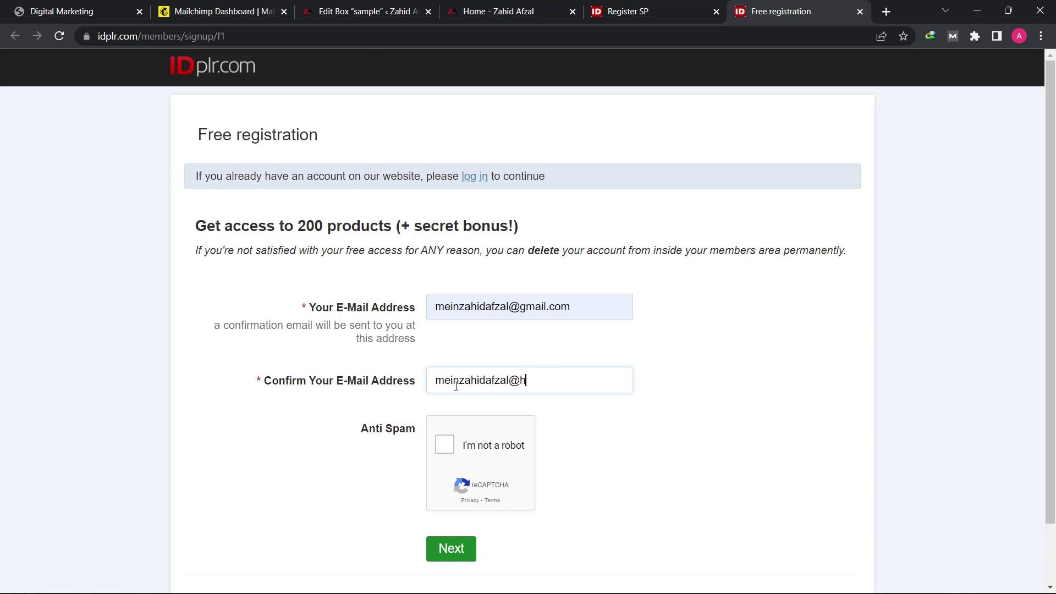
left_click(446, 445)
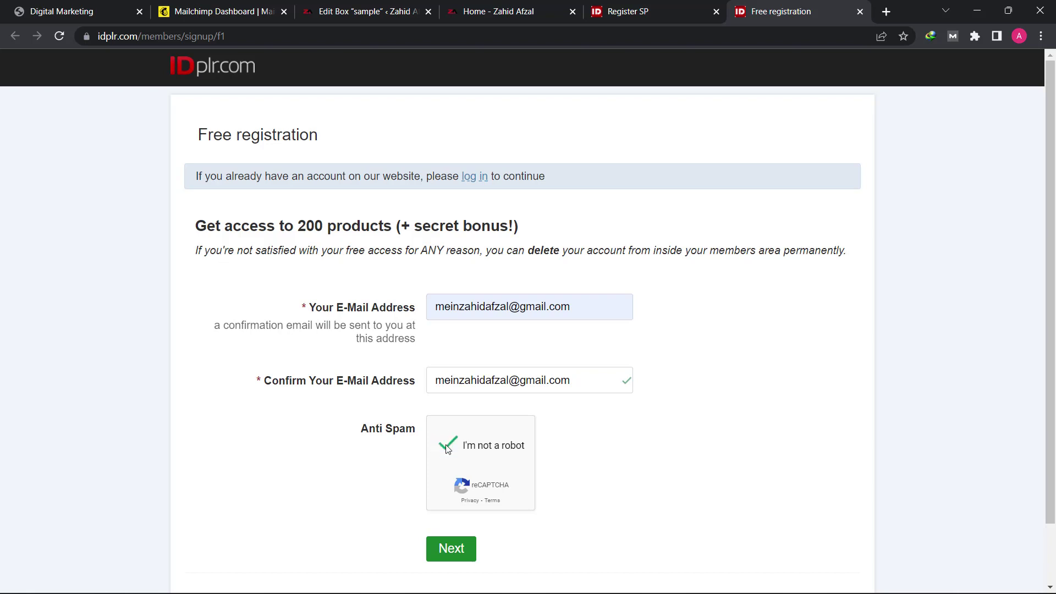
left_click(459, 554)
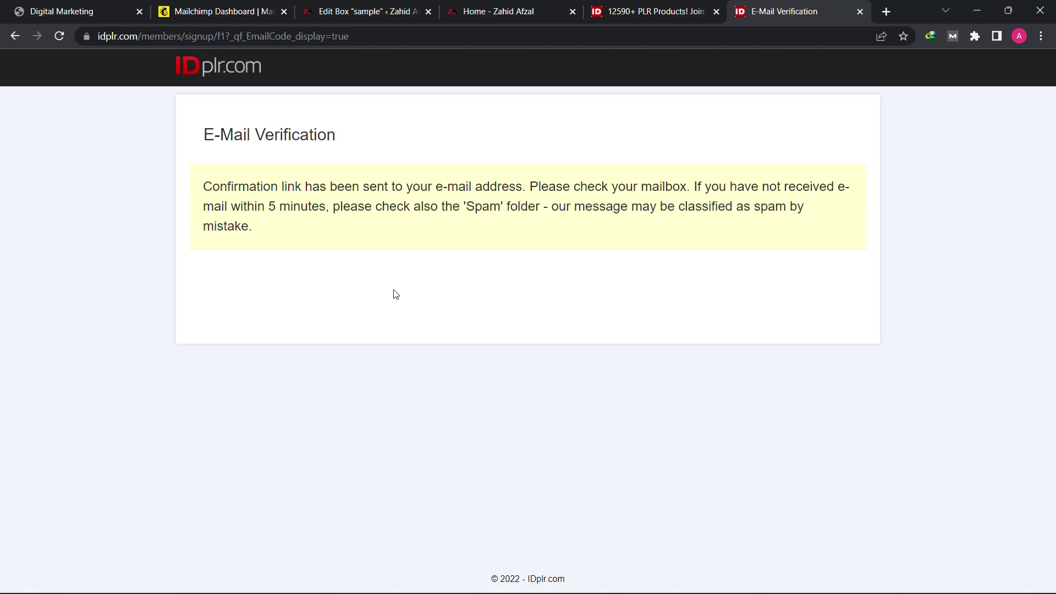
Step: From the IDPLR homepage, open Advanced Search and enter 'digital marketing'
left_click(617, 6)
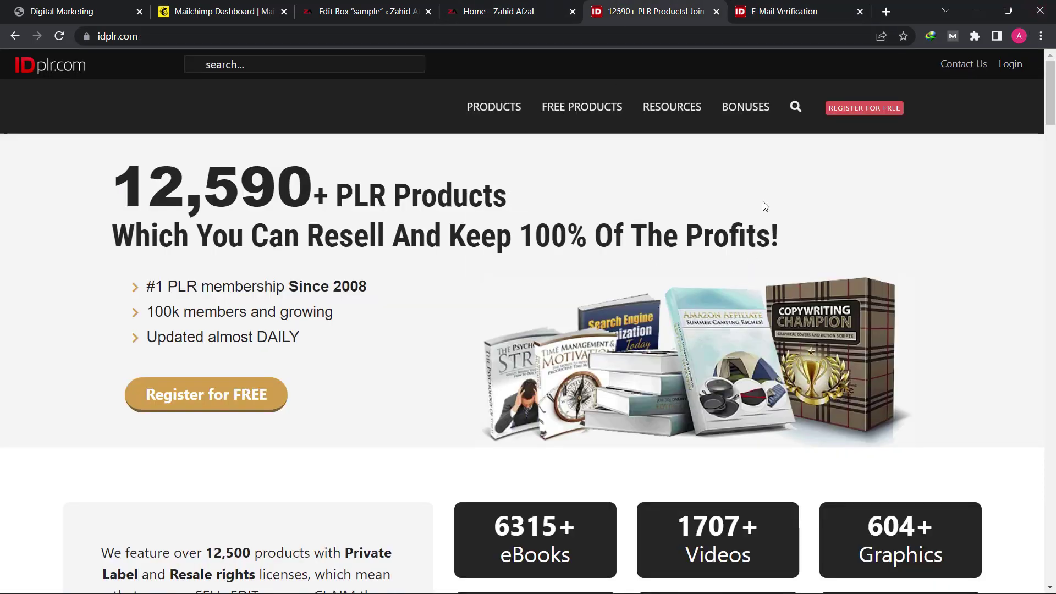
mouse_move(796, 106)
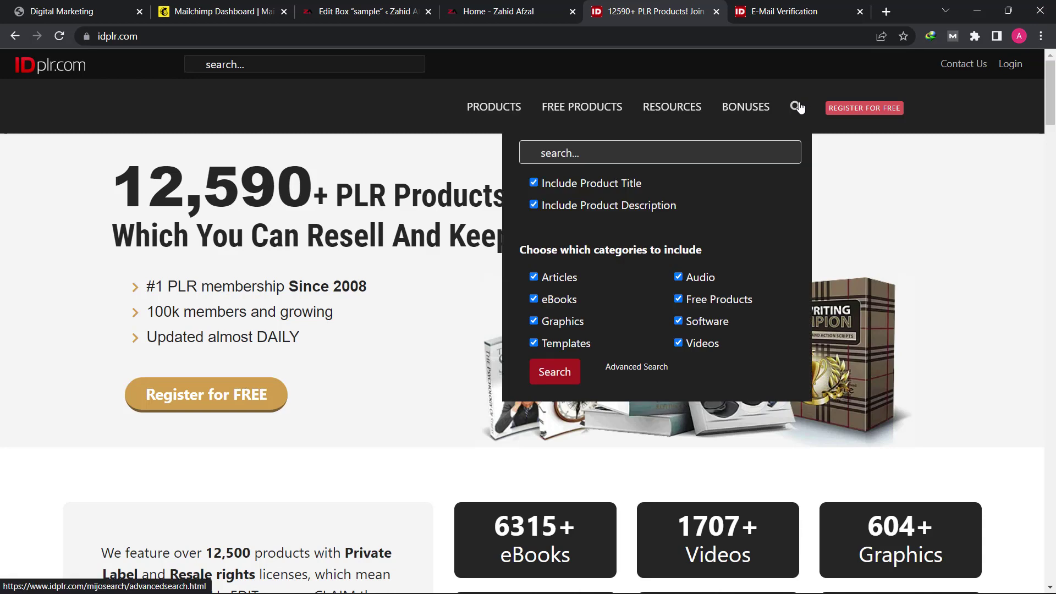
left_click(649, 371)
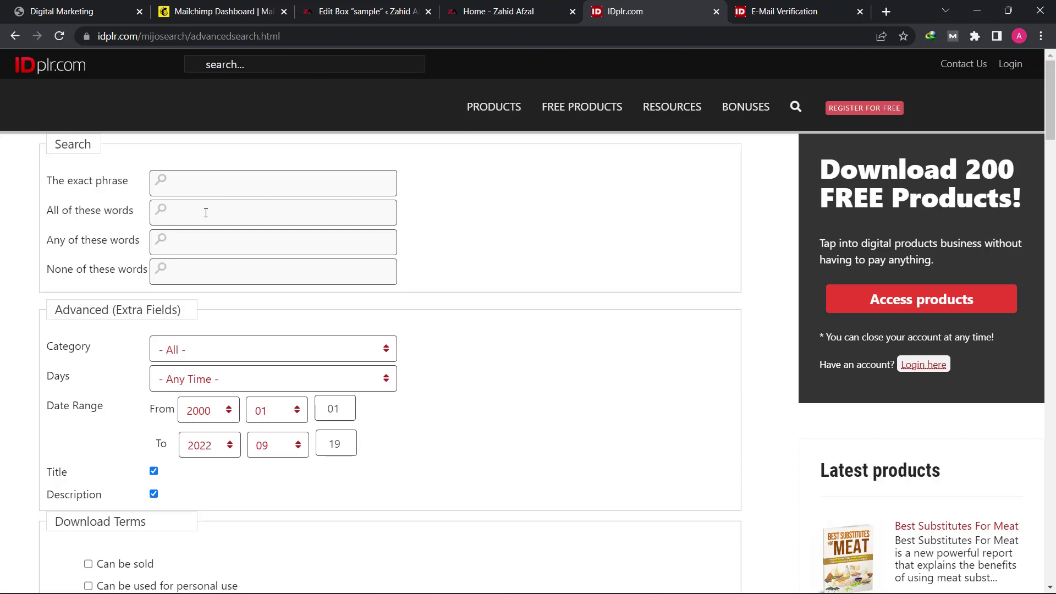
type("digital marketing")
Step: Tick 'Can be used to build a list' and 'Can be given away for free', then search
scroll(162, 314, "down", 6)
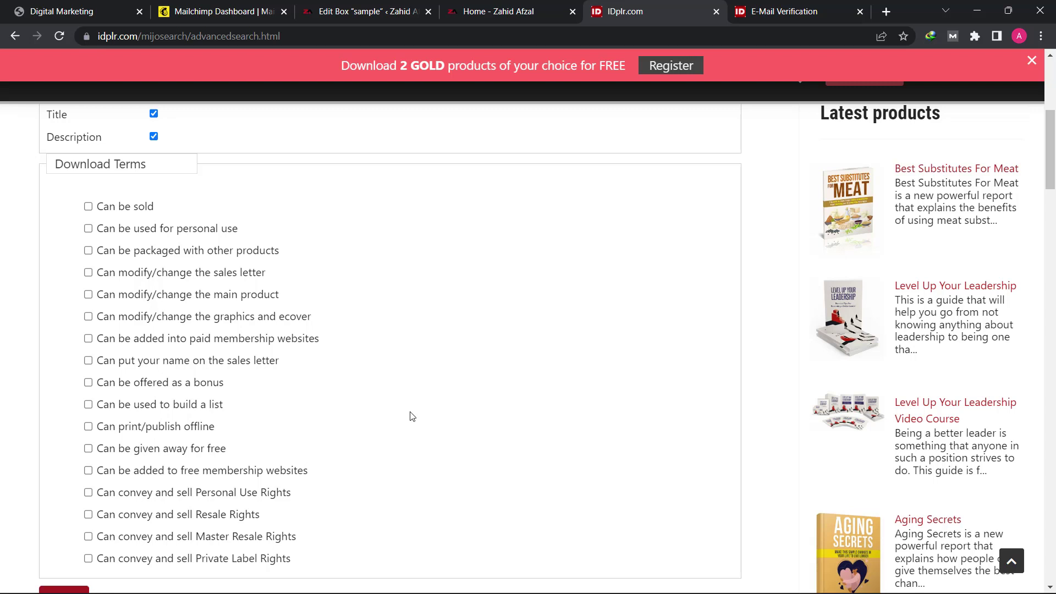
left_click(88, 405)
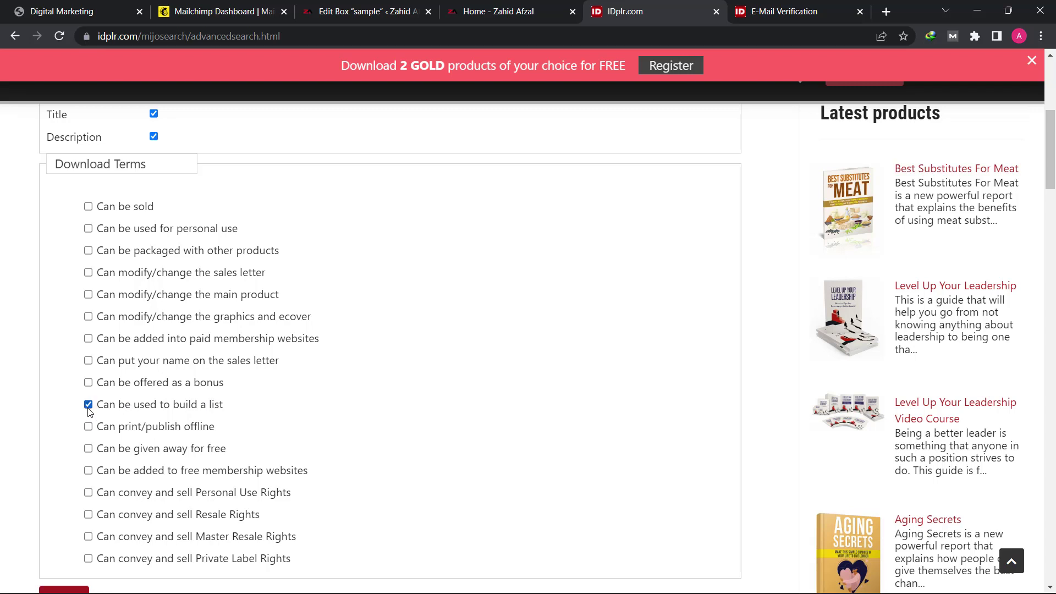
left_click(89, 449)
scroll(103, 472, "down", 1)
scroll(103, 472, "down", 2)
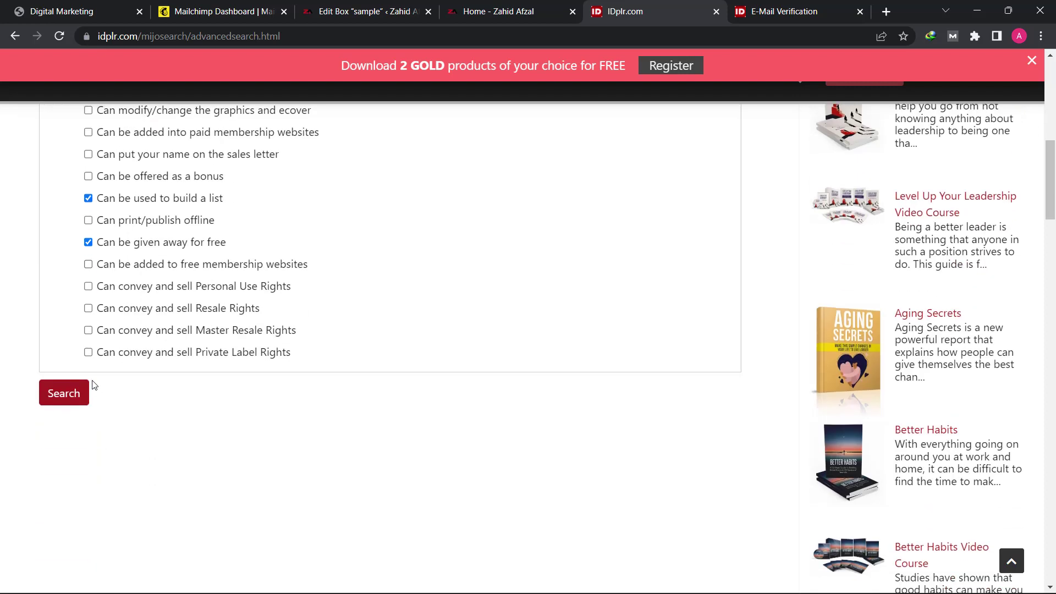
left_click(66, 394)
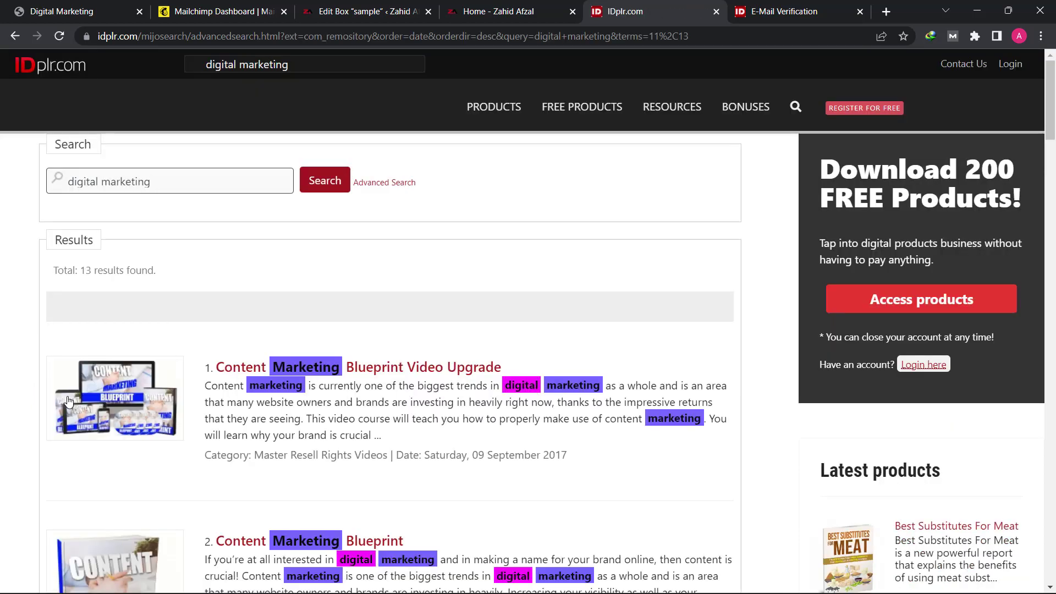
scroll(88, 385, "down", 10)
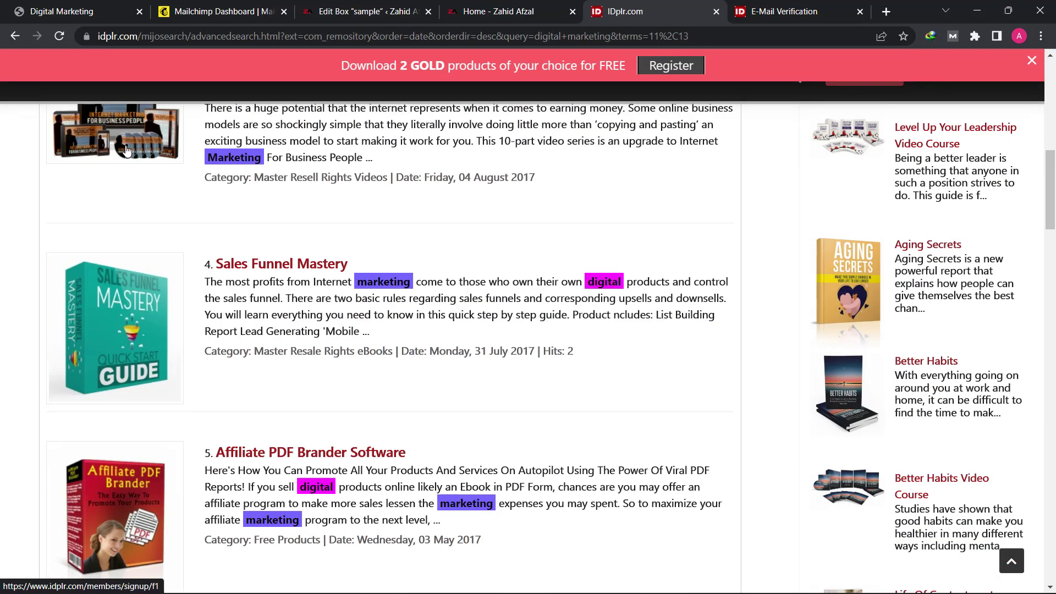
scroll(199, 316, "down", 5)
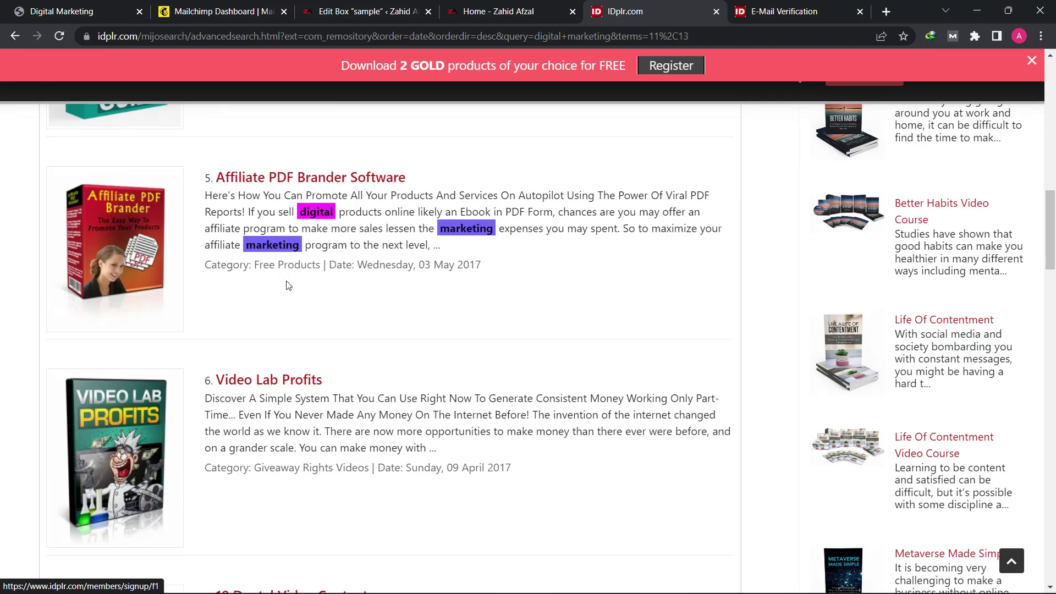
scroll(289, 286, "down", 6)
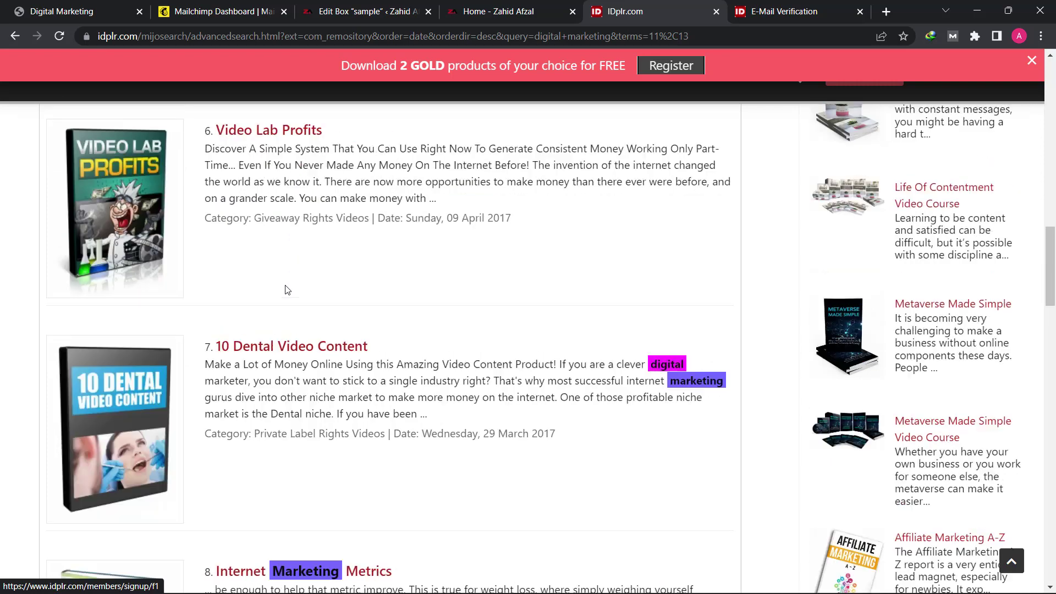
scroll(286, 285, "down", 5)
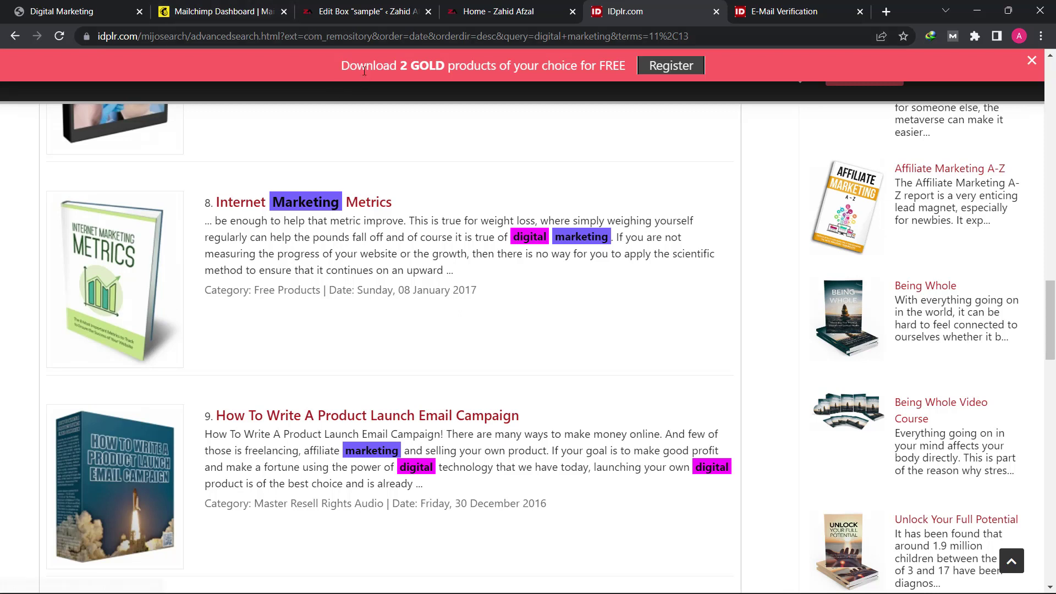
left_click_drag(351, 65, 604, 77)
left_click(621, 65)
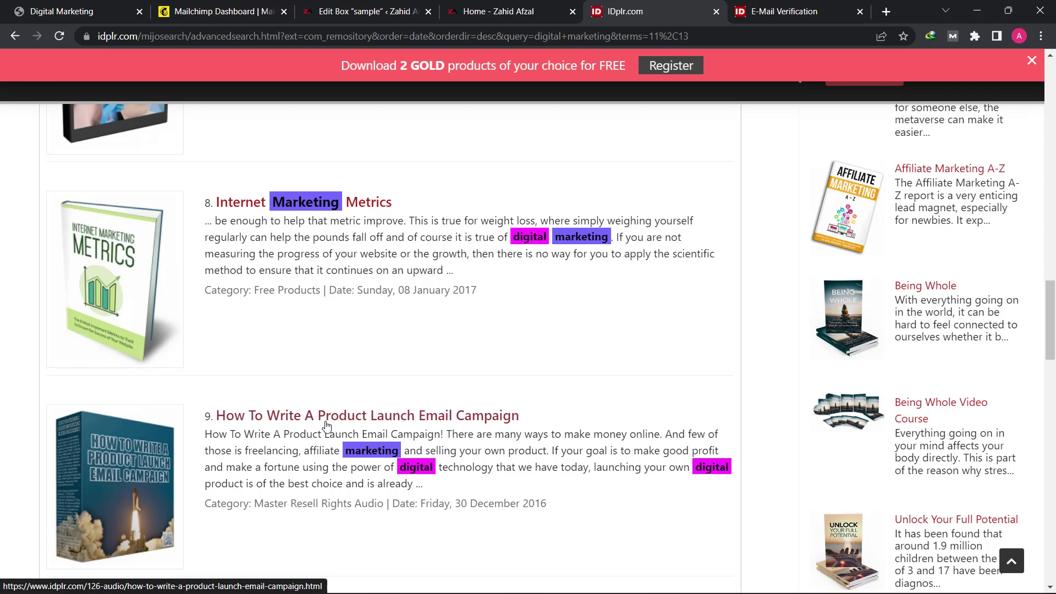
scroll(184, 417, "up", 10)
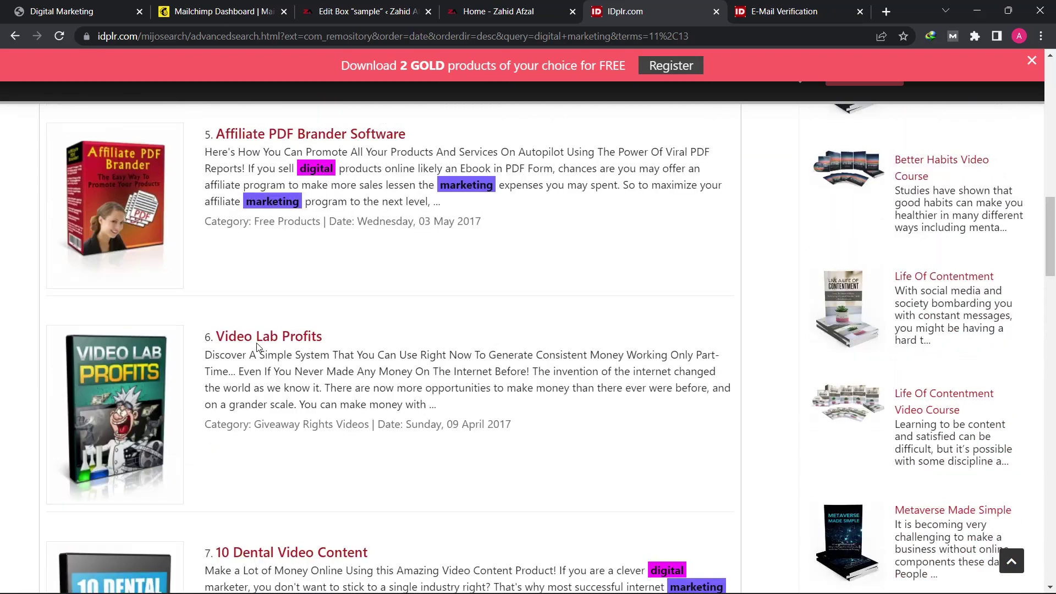
scroll(256, 342, "up", 18)
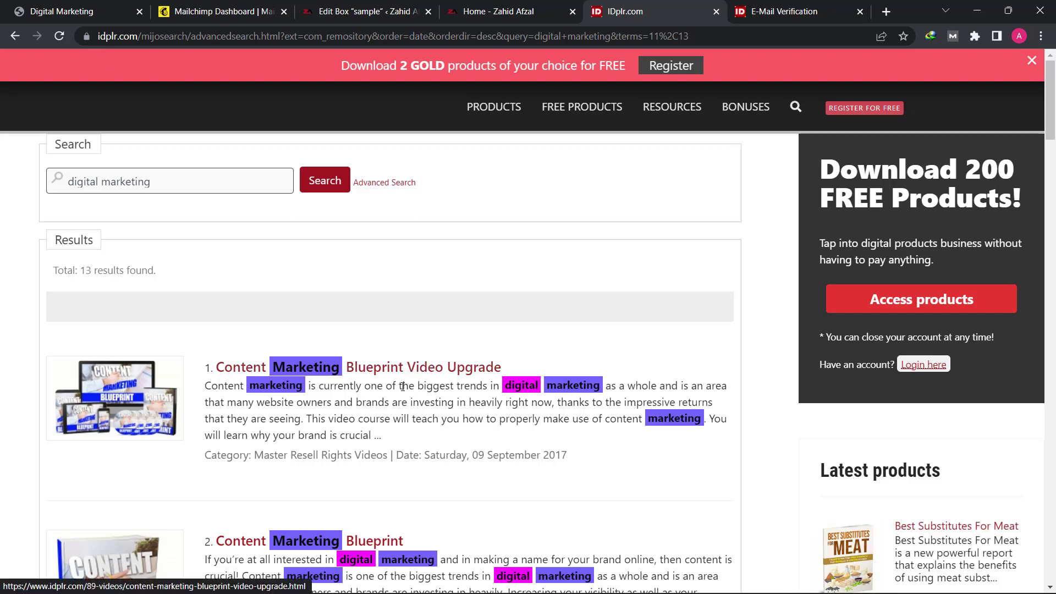
scroll(403, 387, "down", 12)
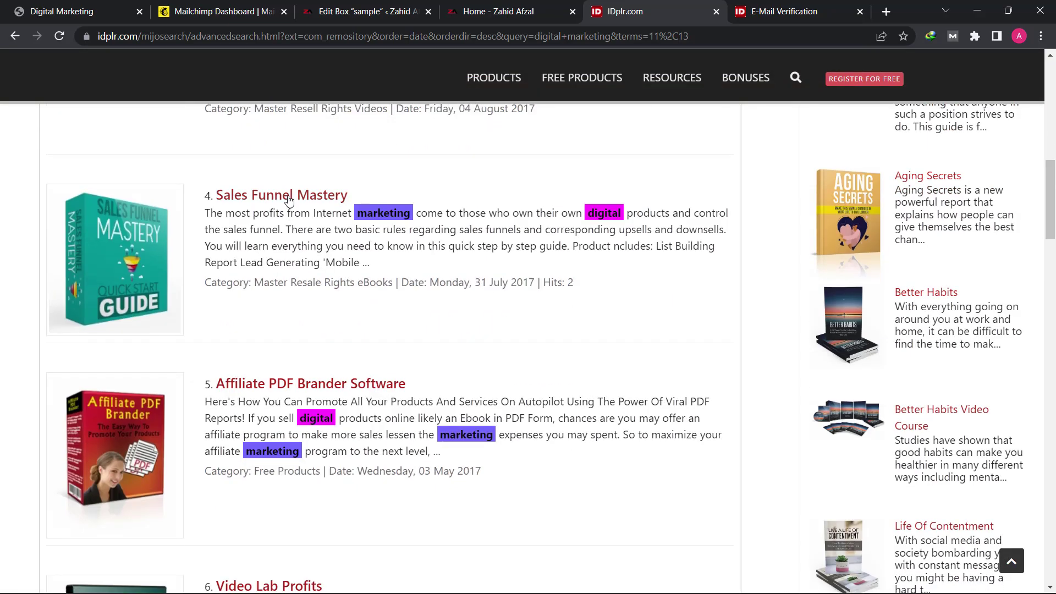
Step: Open the Sales Funnel Mastery product page from the search results
left_click(289, 201)
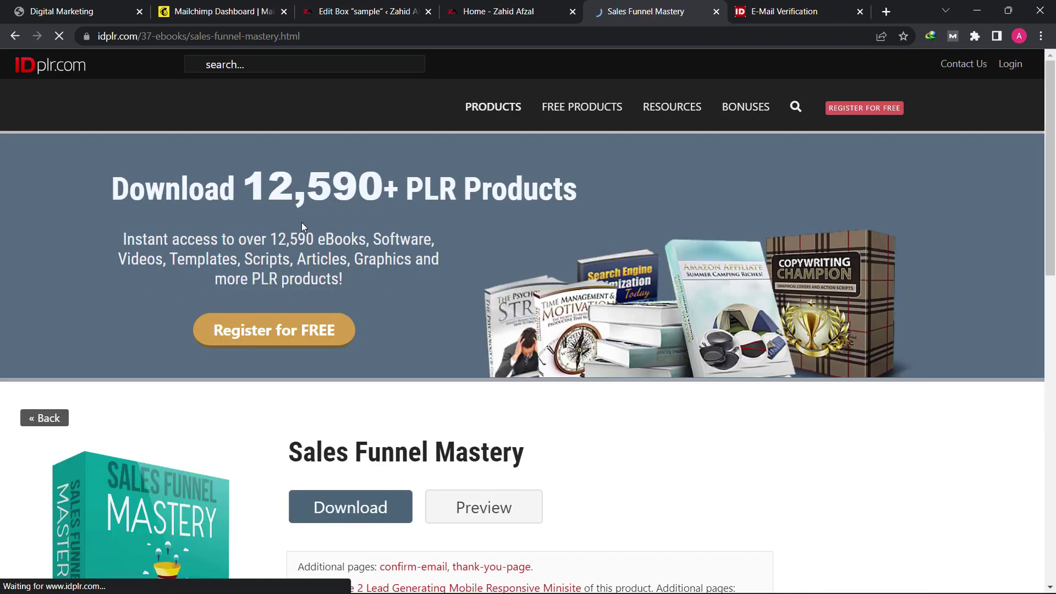
scroll(325, 253, "down", 2)
scroll(337, 272, "down", 3)
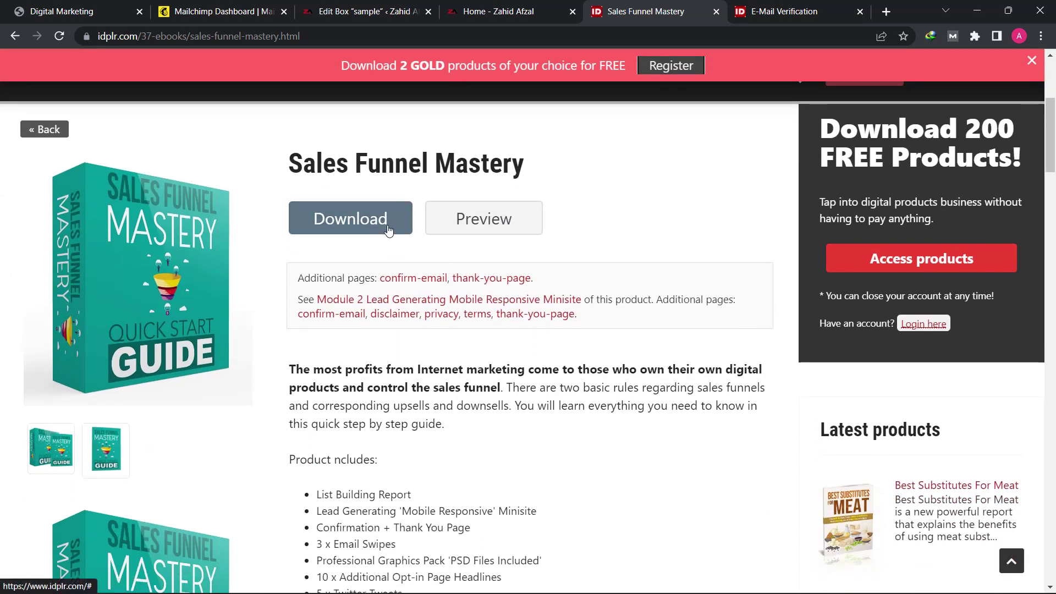
Step: Try the ebook Preview, browse the product page, then return to the 'Edit Box sample' tab
left_click(522, 233)
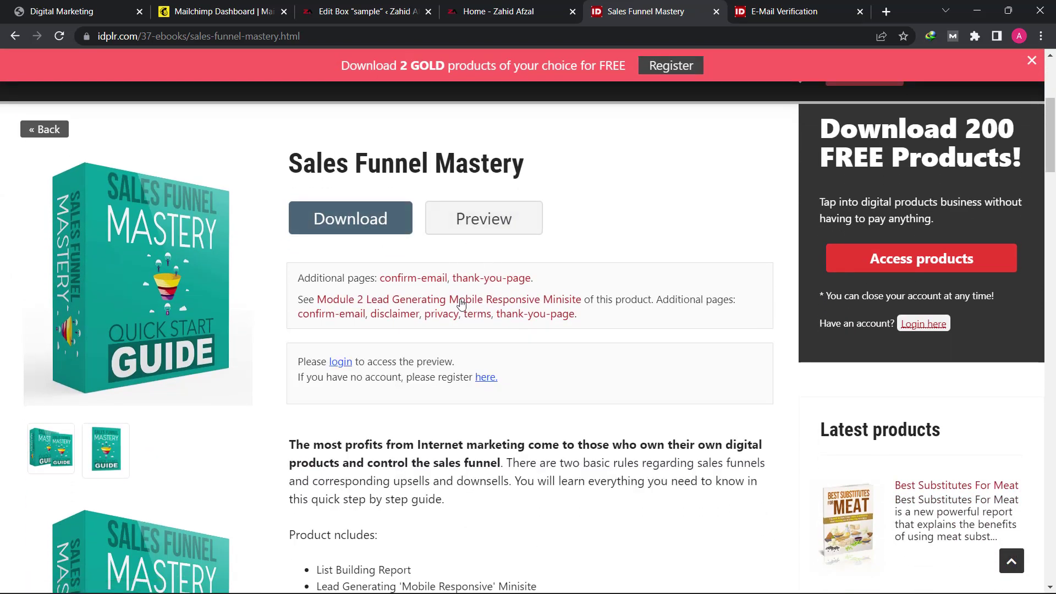
scroll(413, 209, "down", 2)
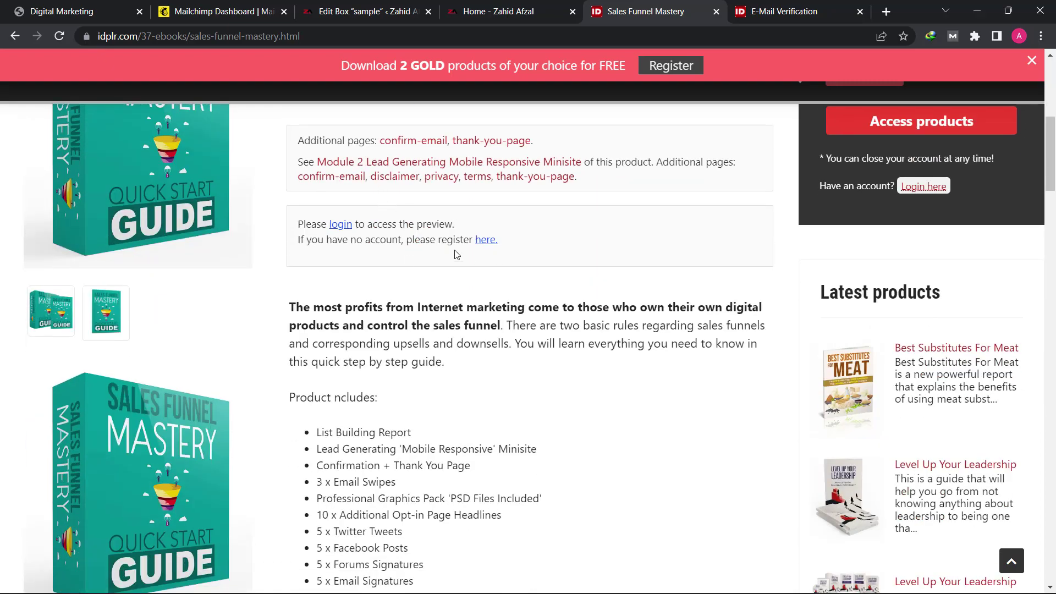
scroll(380, 297, "down", 1)
scroll(380, 310, "down", 5)
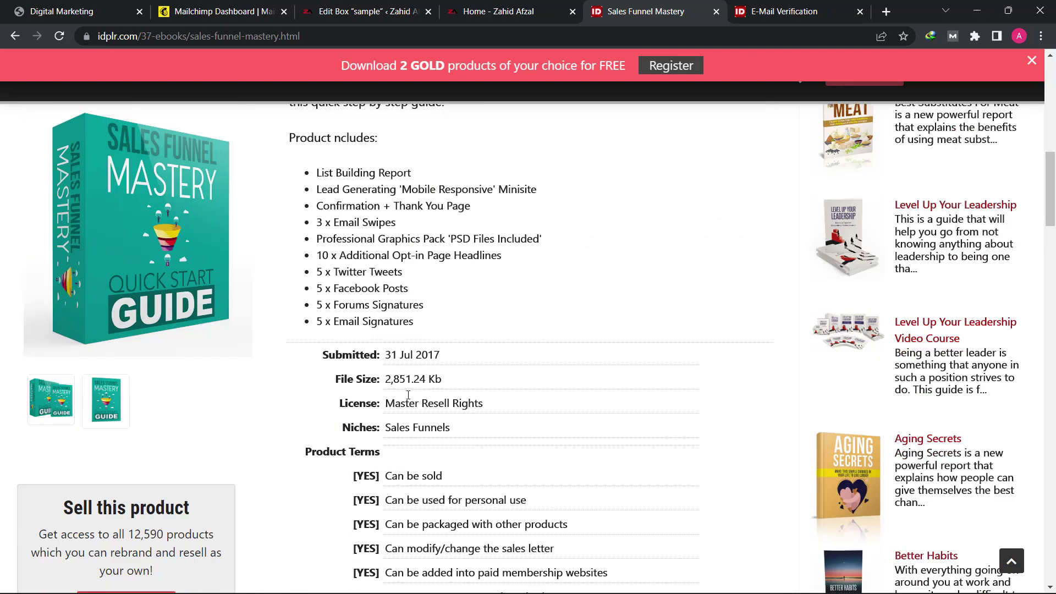
scroll(516, 295, "up", 6)
scroll(517, 212, "up", 4)
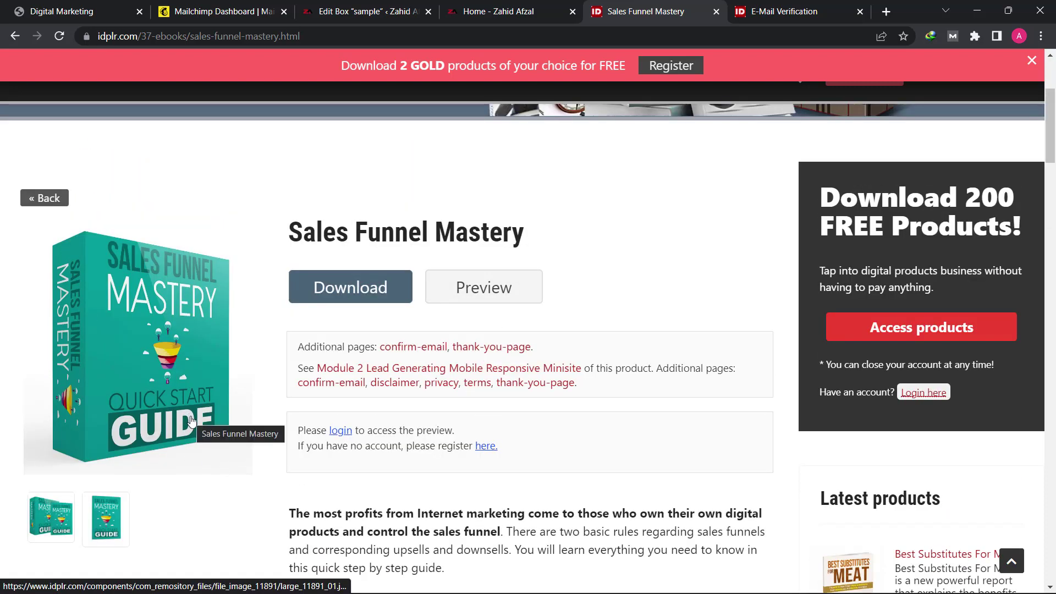
scroll(191, 421, "down", 7)
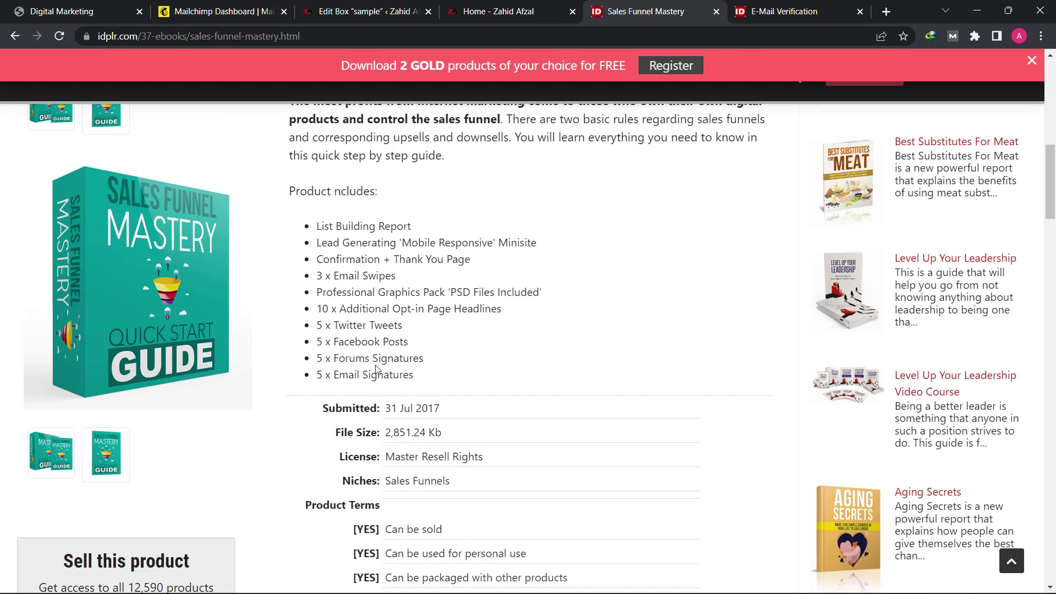
scroll(376, 368, "up", 6)
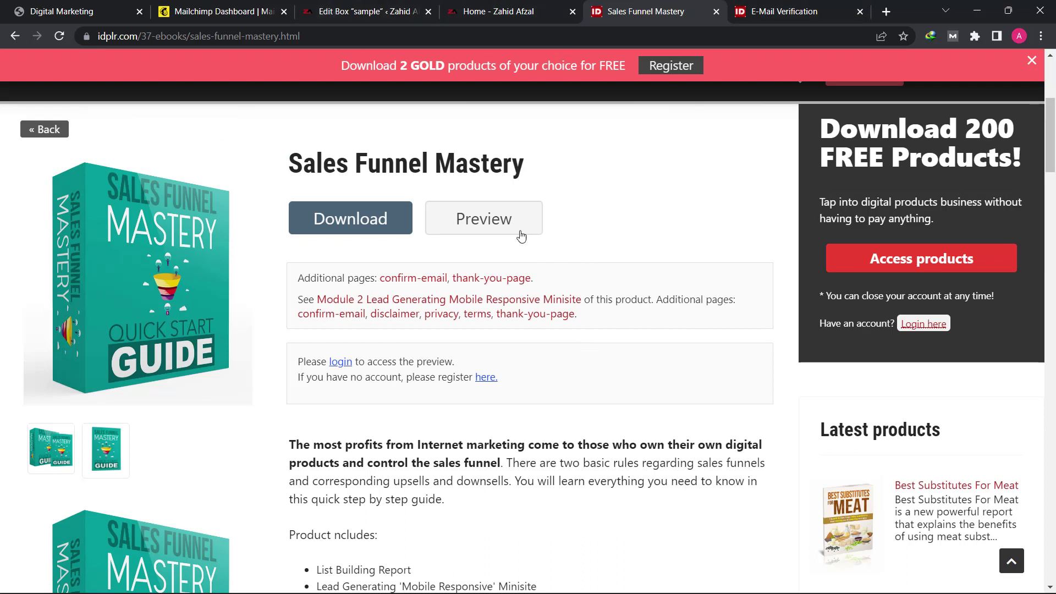
left_click(371, 5)
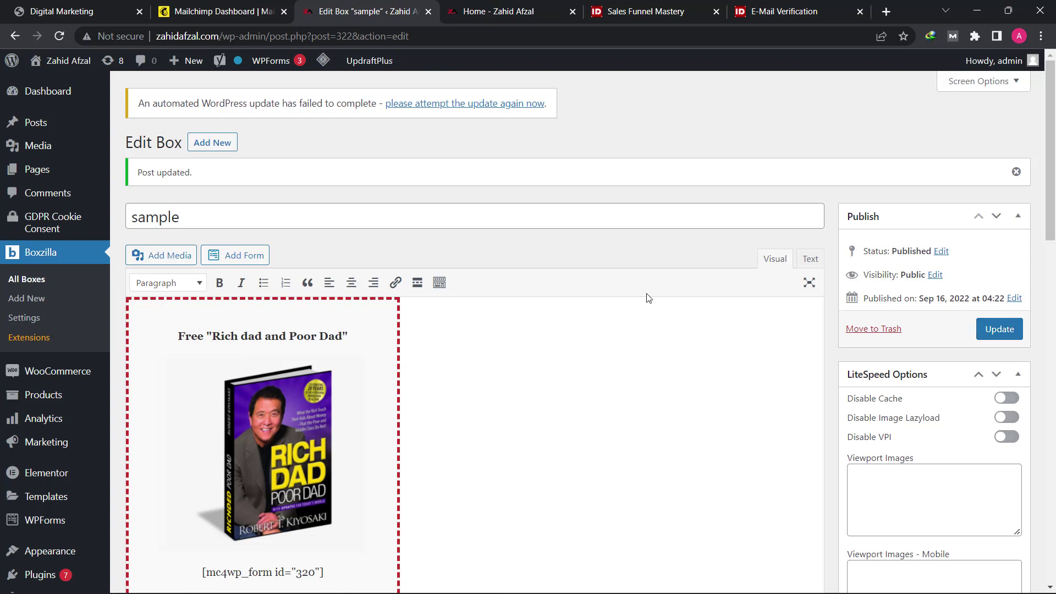
Step: Switch to the Sales Funnel Mastery browser tab
left_click(618, 12)
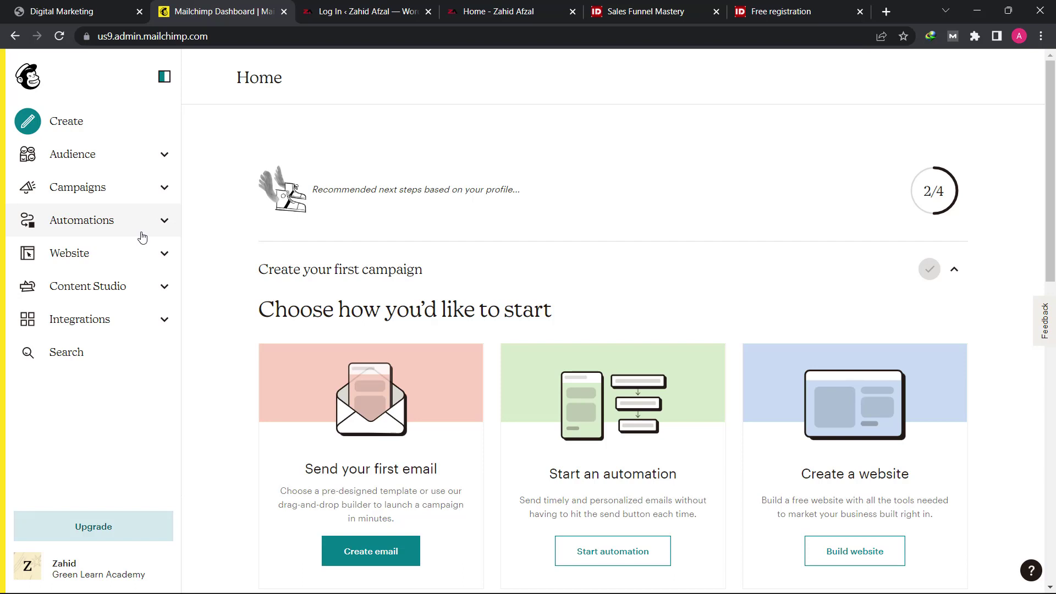
Step: Go to Audience > Signup forms, open Form builder, and expand 'Forms and response emails'
left_click(107, 165)
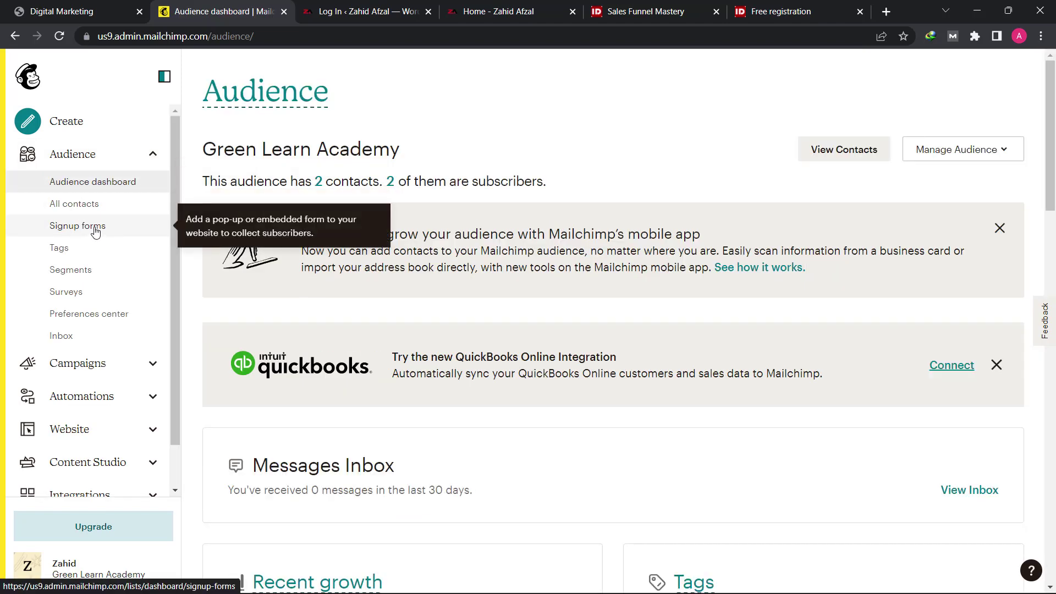
left_click(97, 231)
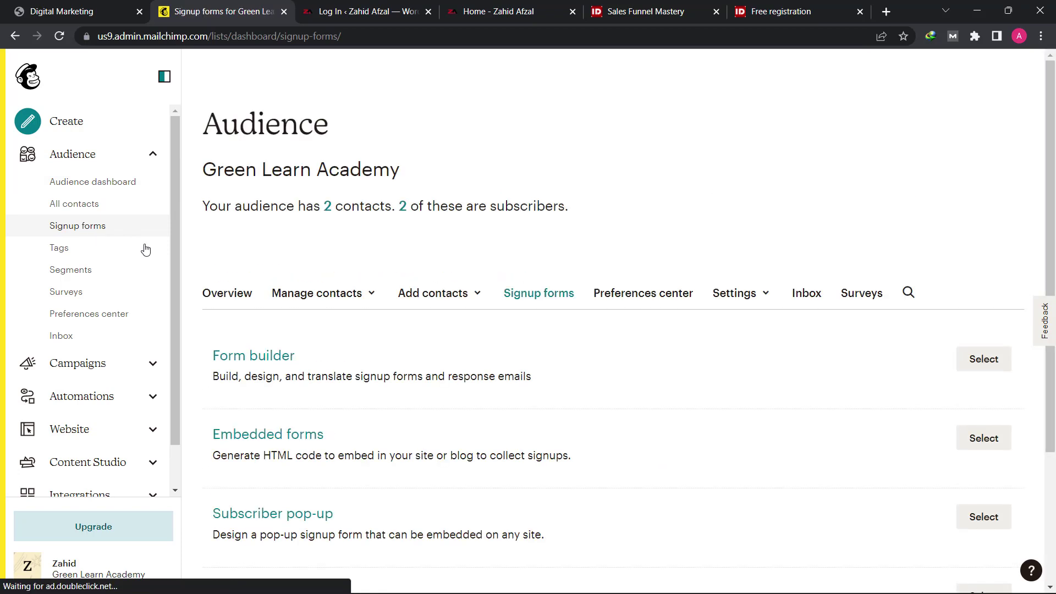
left_click(984, 359)
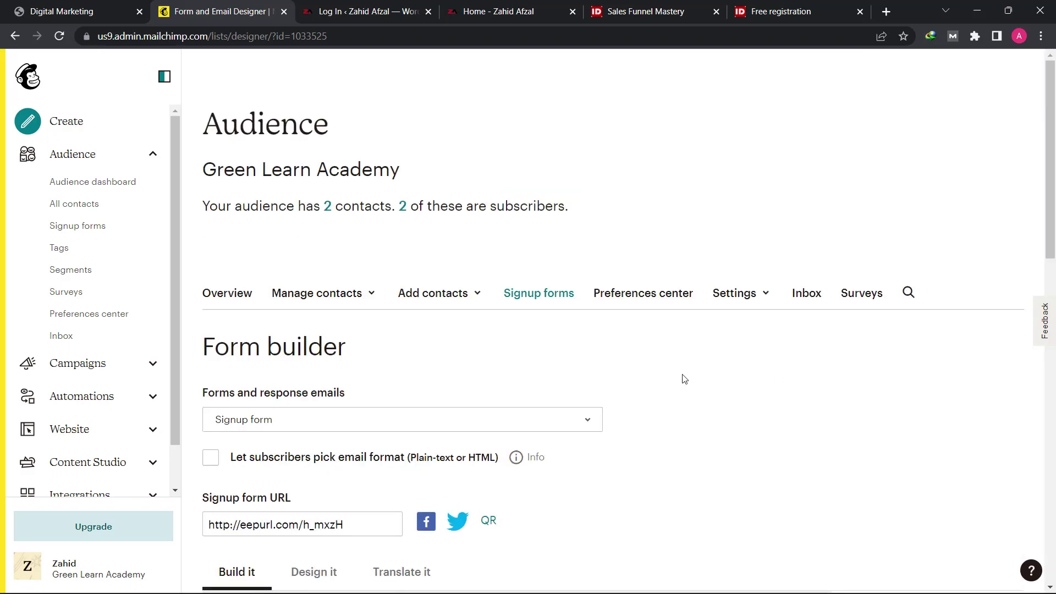
scroll(610, 358, "down", 3)
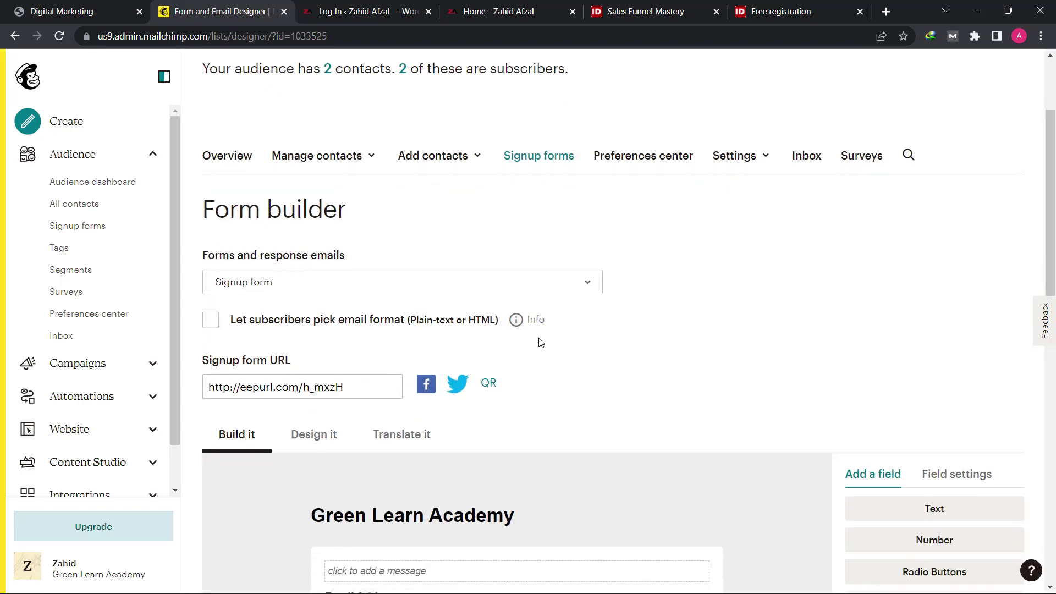
left_click(312, 284)
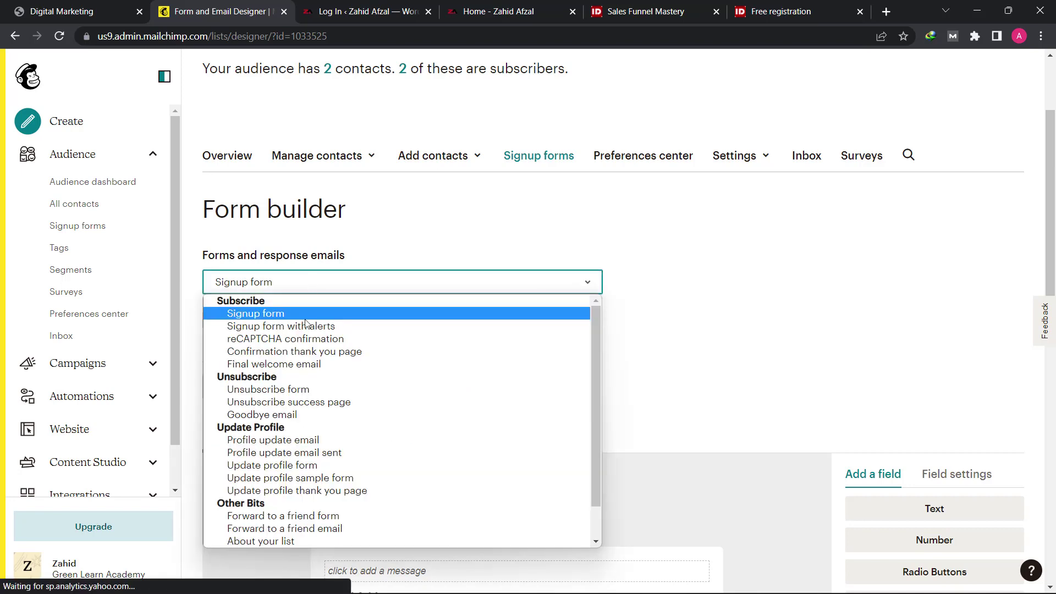
Step: Select 'Final welcome email' and tick 'Send a final welcome email'
left_click(314, 365)
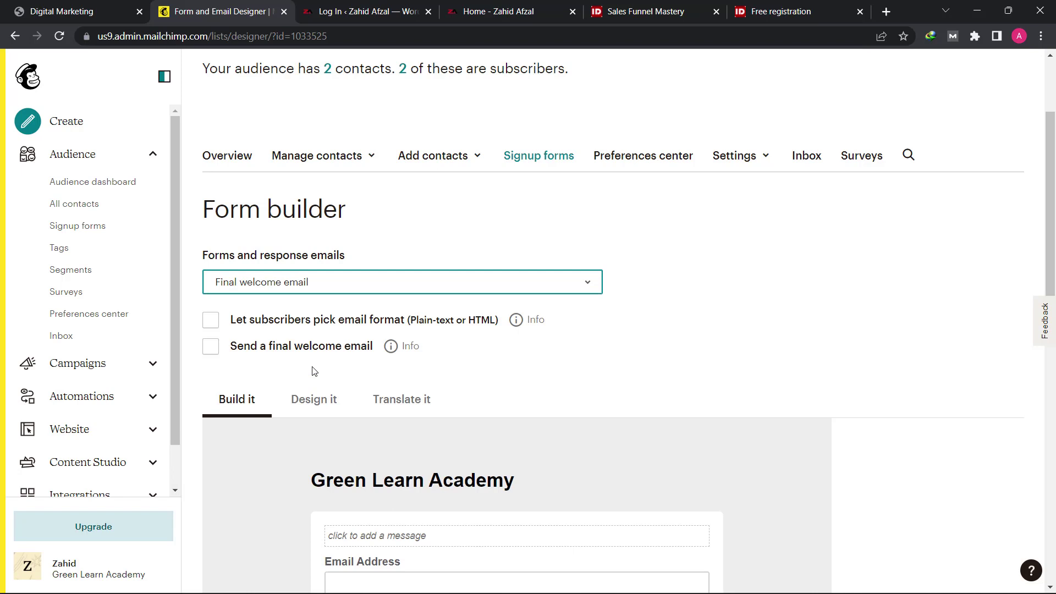
left_click(213, 348)
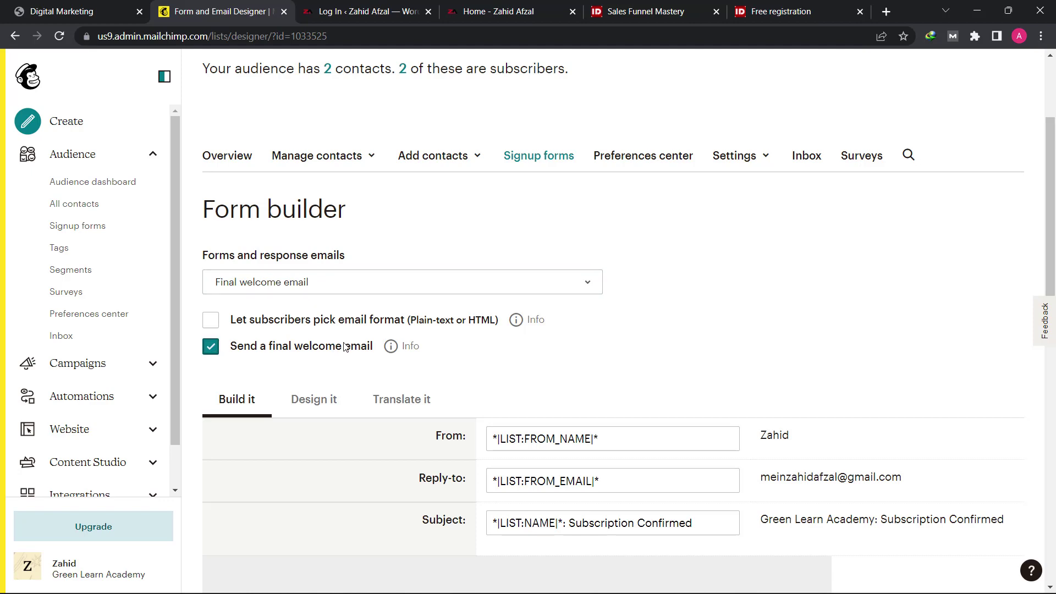
scroll(342, 347, "down", 5)
scroll(372, 288, "up", 1)
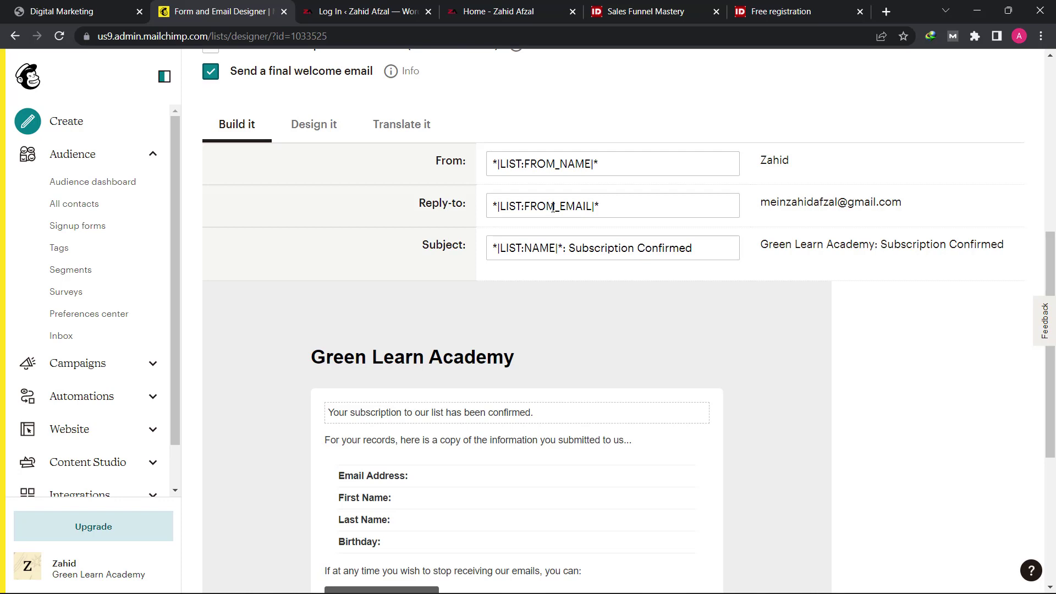
Step: Review the reply-to address and the subject 'Green Learn Academy: Subscription Confirmed'
double_click(797, 205)
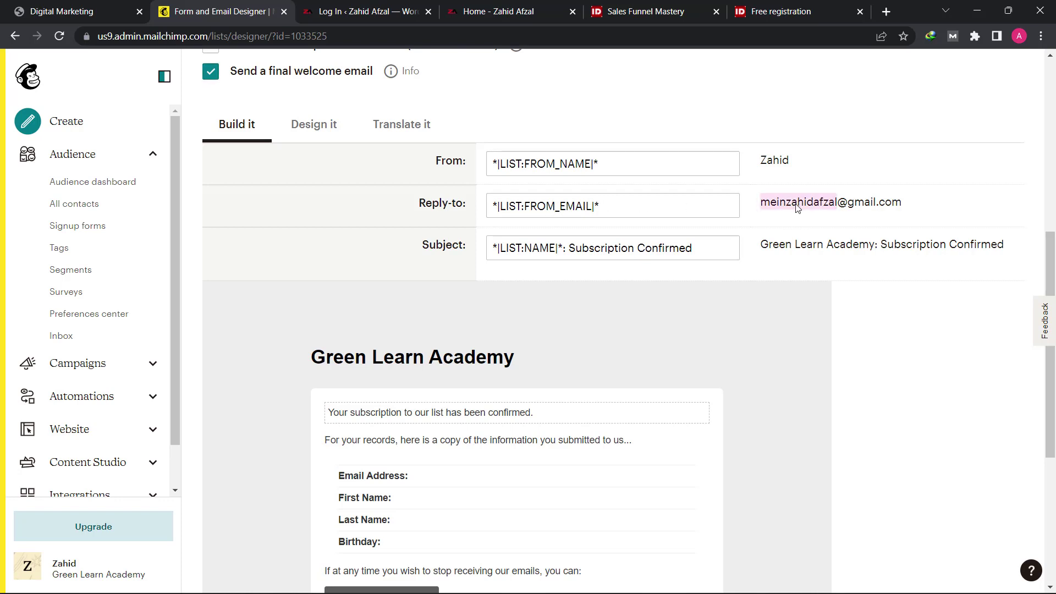
left_click(797, 205)
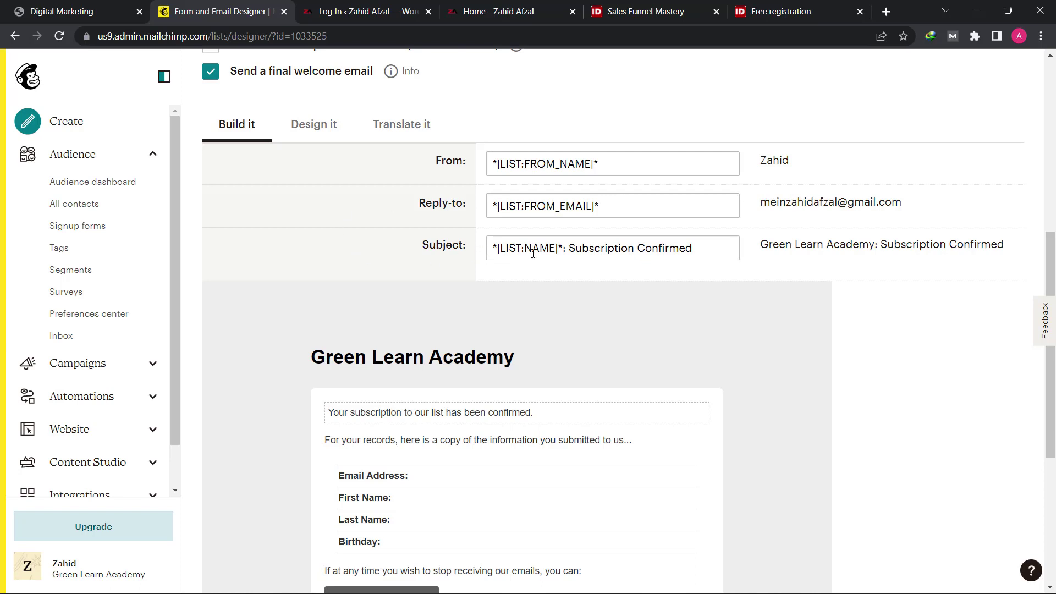
left_click_drag(708, 250, 597, 257)
left_click(597, 255)
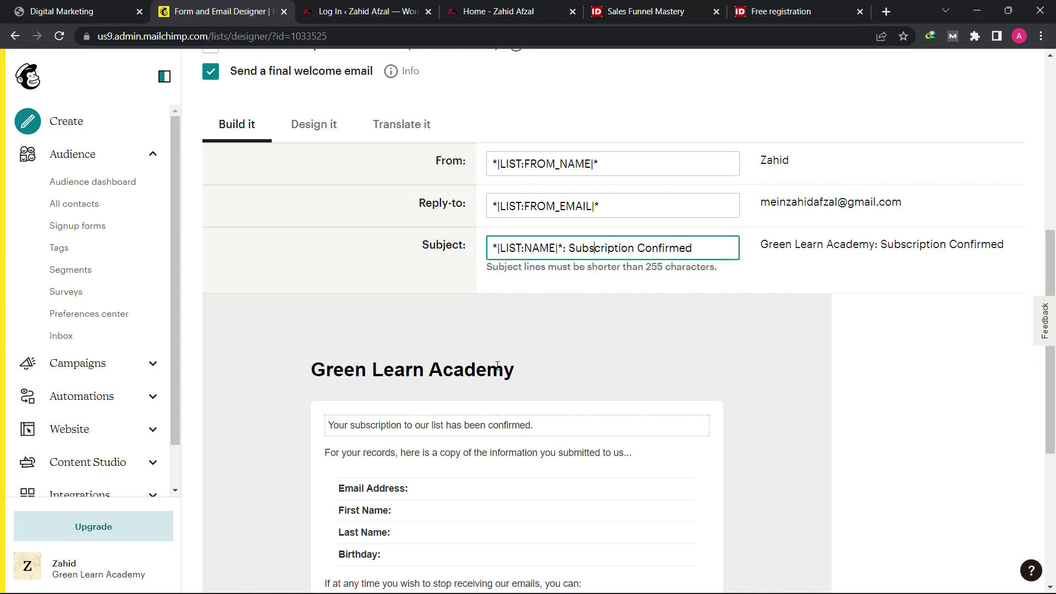
scroll(444, 281, "down", 3)
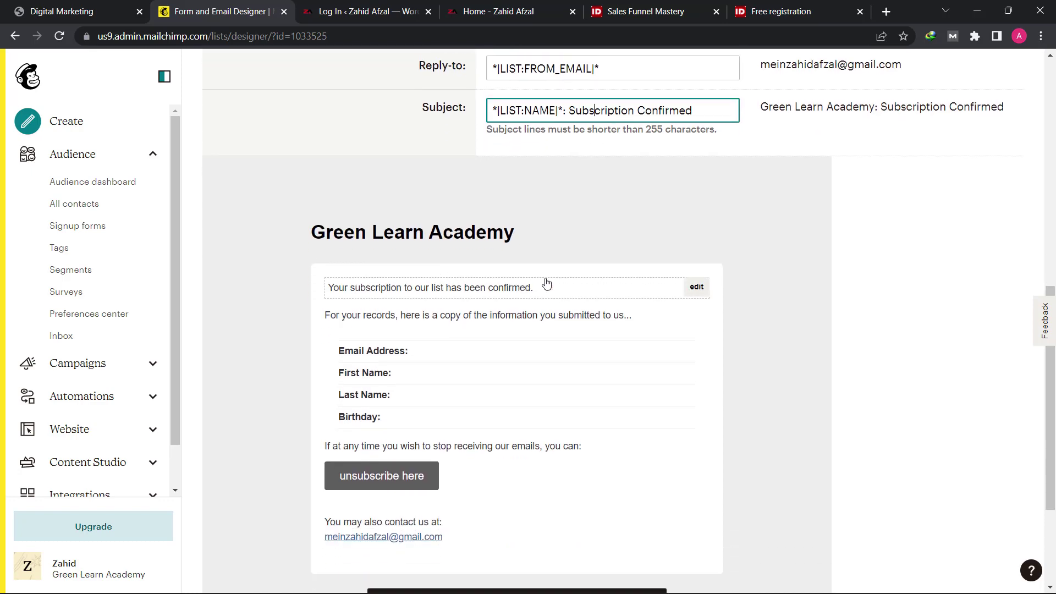
scroll(546, 290, "down", 1)
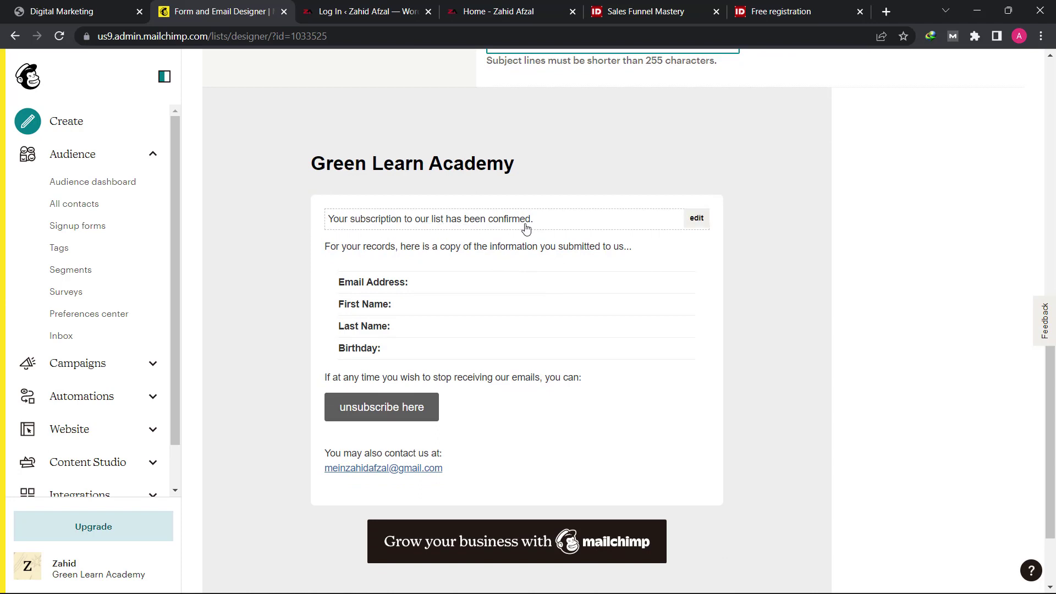
Step: Add a new line "Rich dad and Poor dad" after the confirmation sentence
left_click(697, 219)
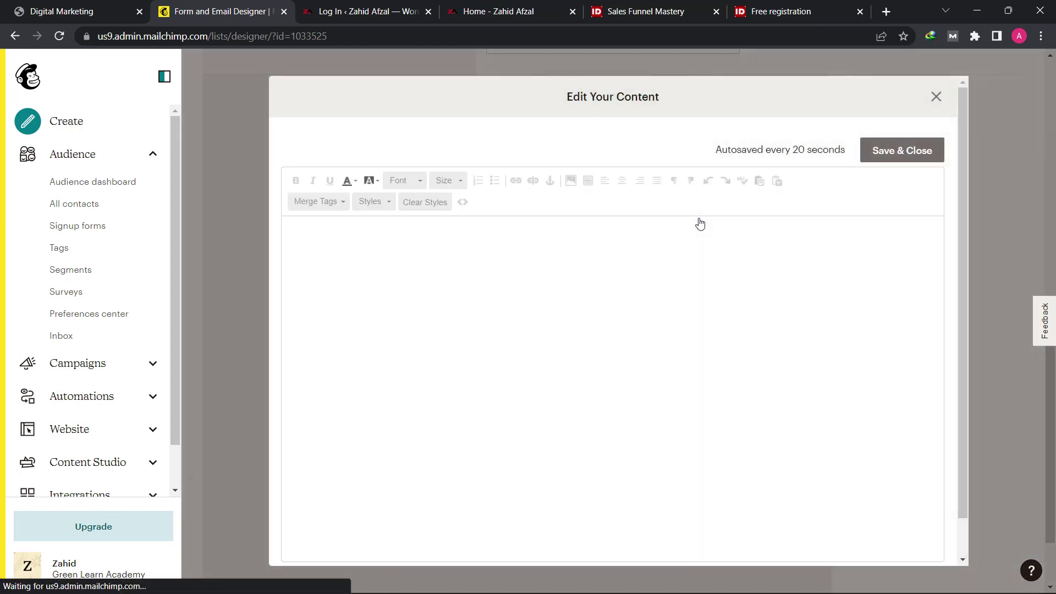
triple_click(504, 231)
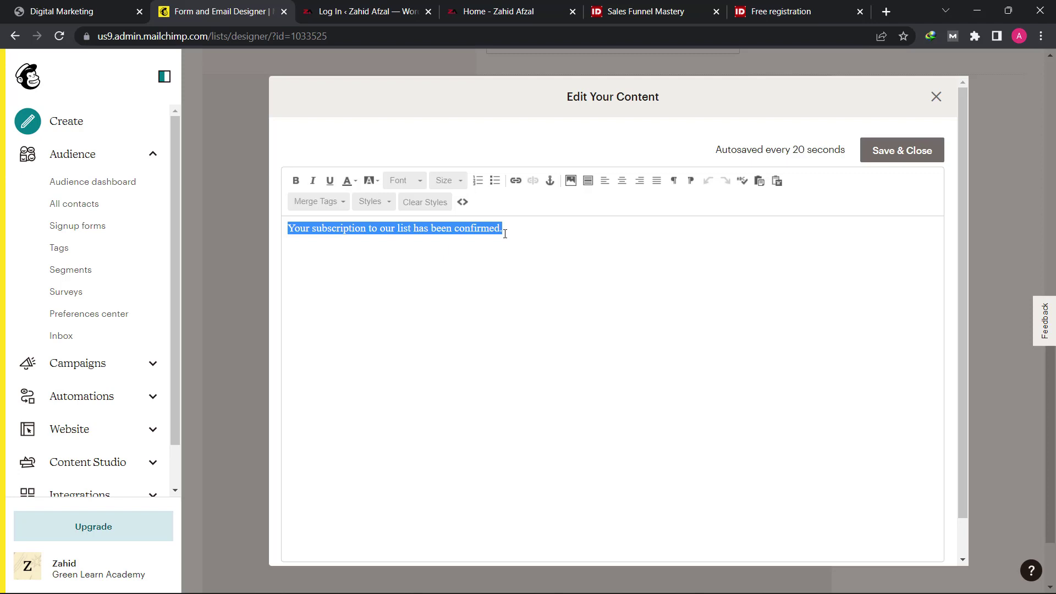
left_click(505, 234)
key("Return")
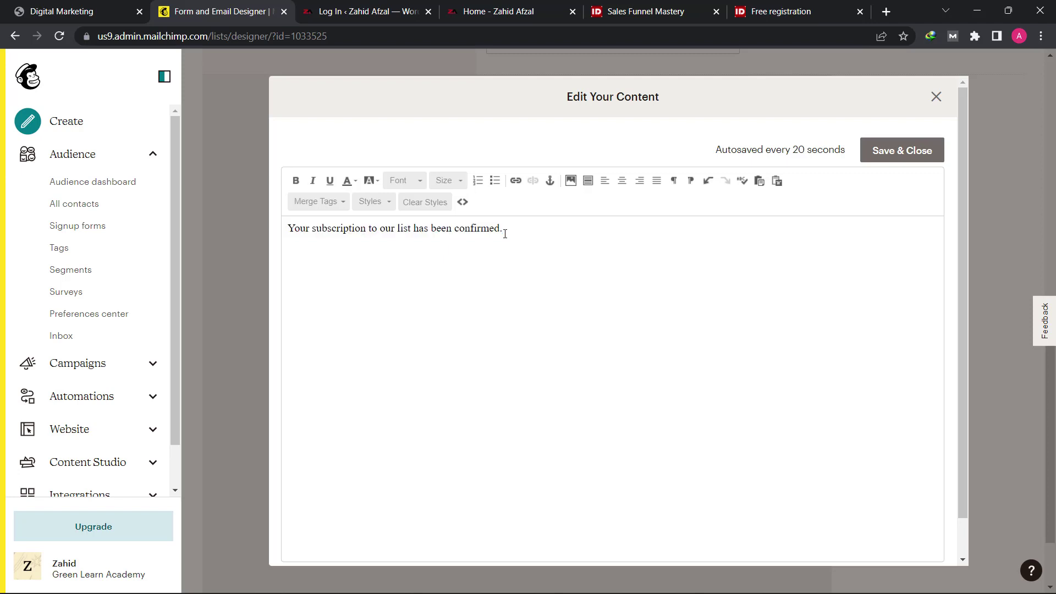
type("\"Rich dad and Poor dad\"")
Step: Add the line "Here's the free e-Book that we promised to you...." and select it
key("Return")
type("H")
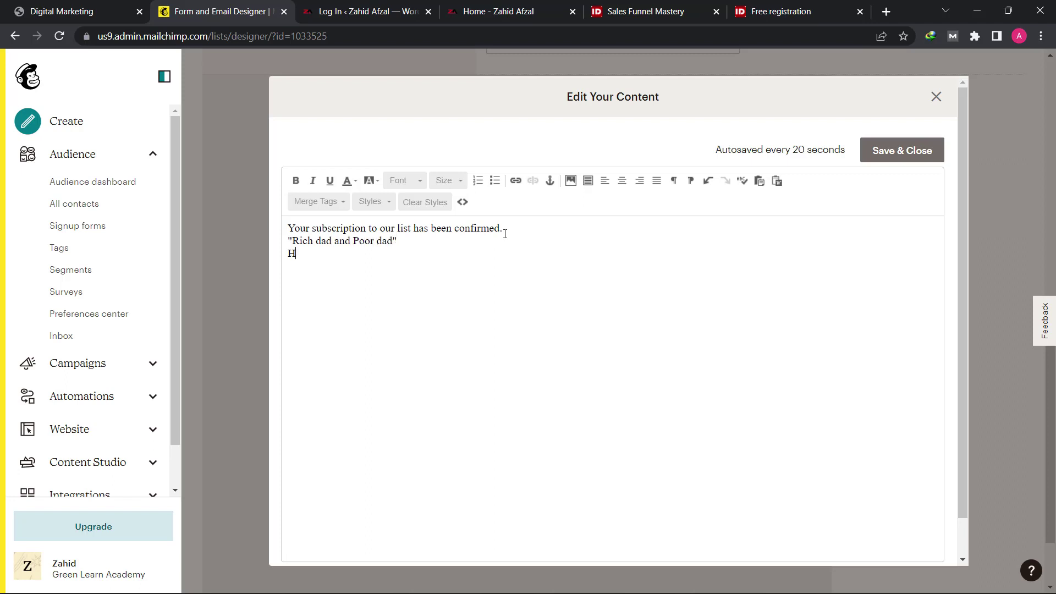
type("ere's the free e-Book that we promised to you/")
key("BackSpace")
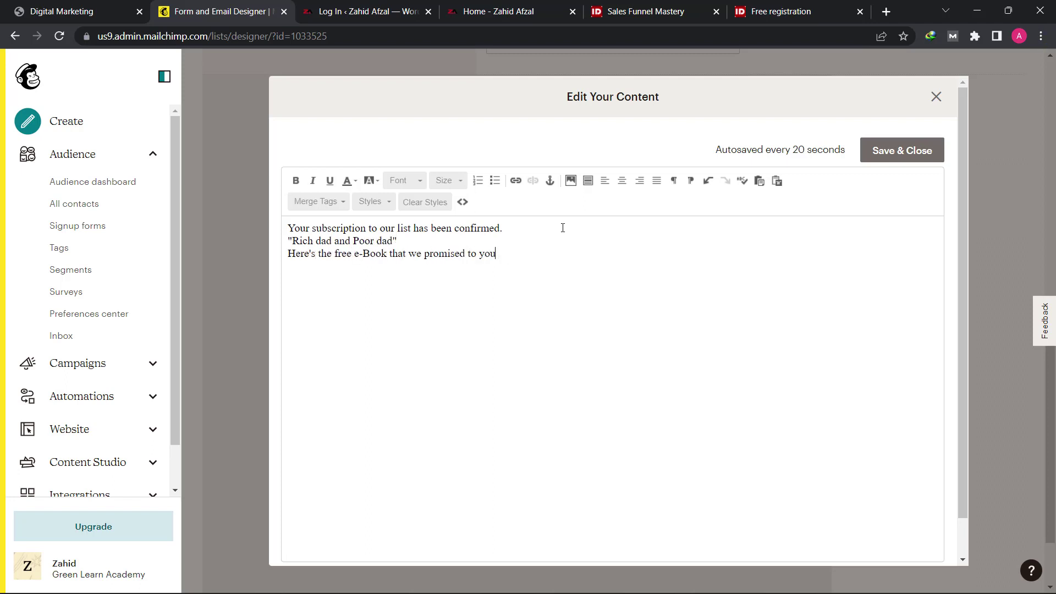
type("....")
left_click_drag(525, 254, 292, 266)
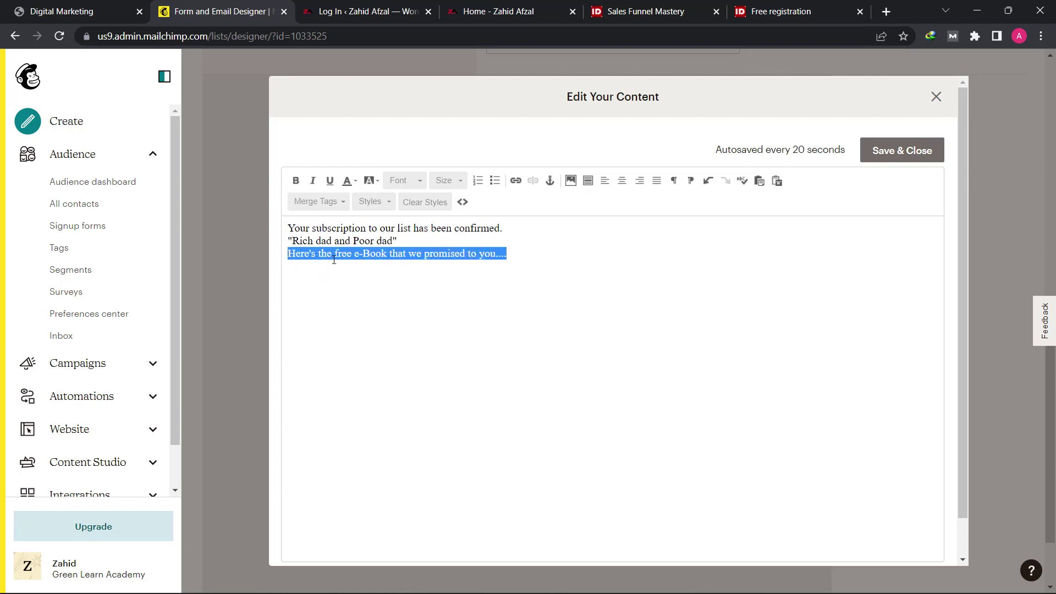
Step: Link the e-Book line to the uploaded 'Digital Marketing Lecture no 17' PDF, then Save & Close
left_click(515, 183)
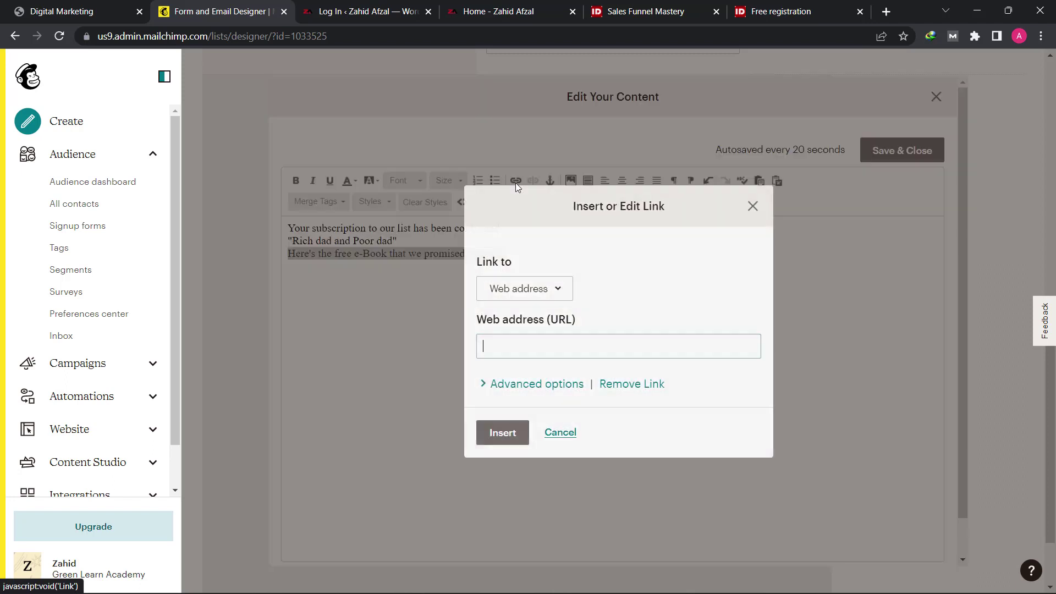
left_click(523, 297)
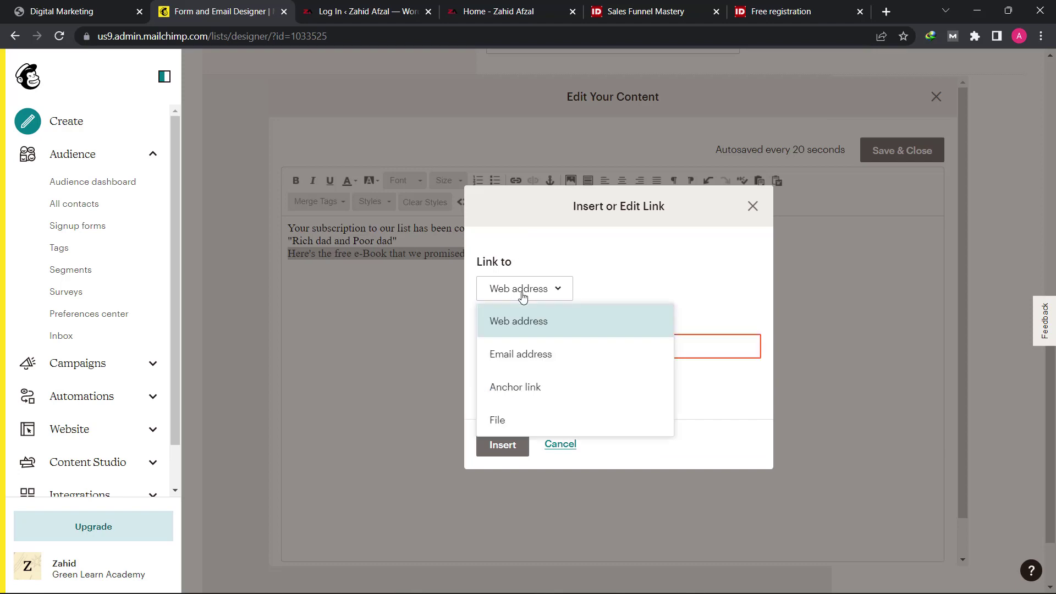
left_click(517, 421)
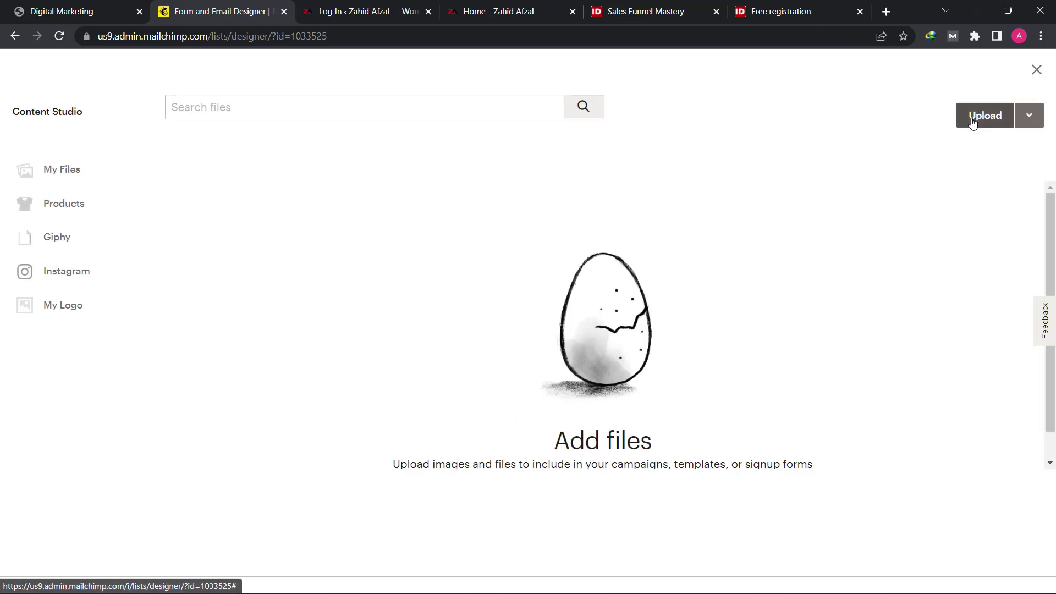
left_click(973, 124)
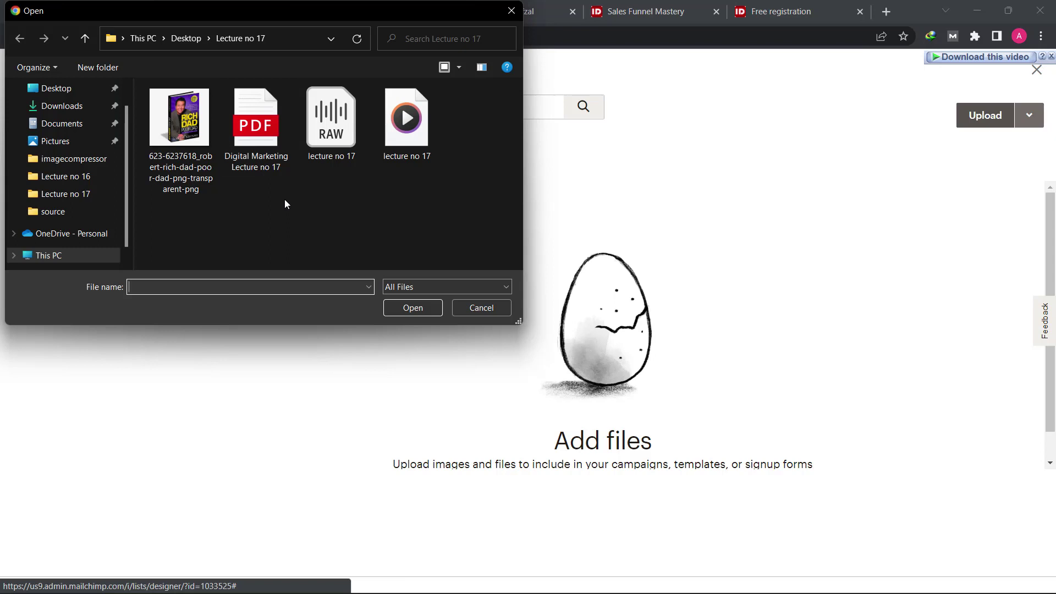
left_click(263, 155)
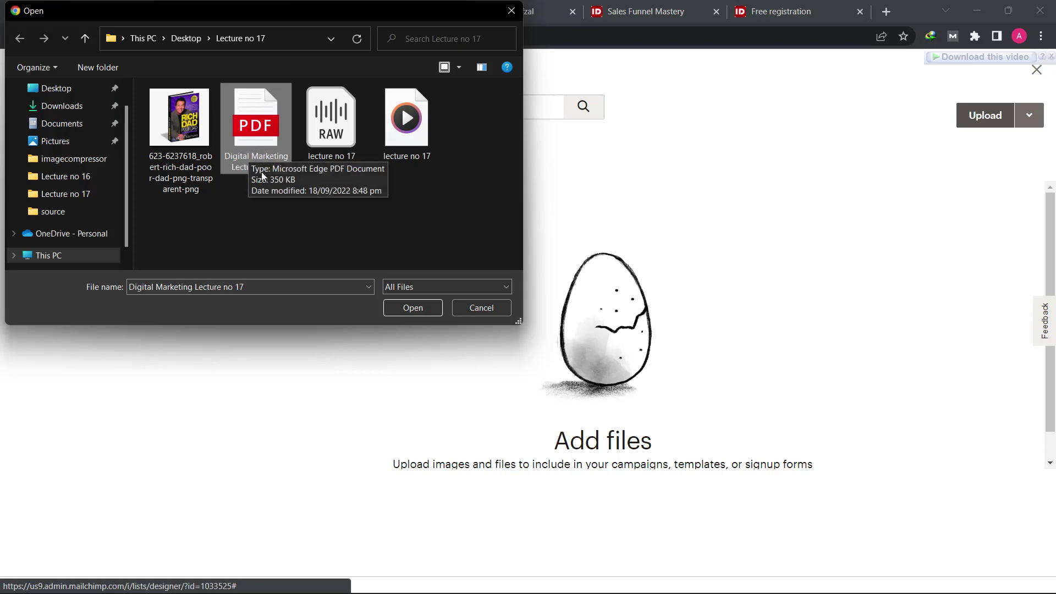
left_click(401, 309)
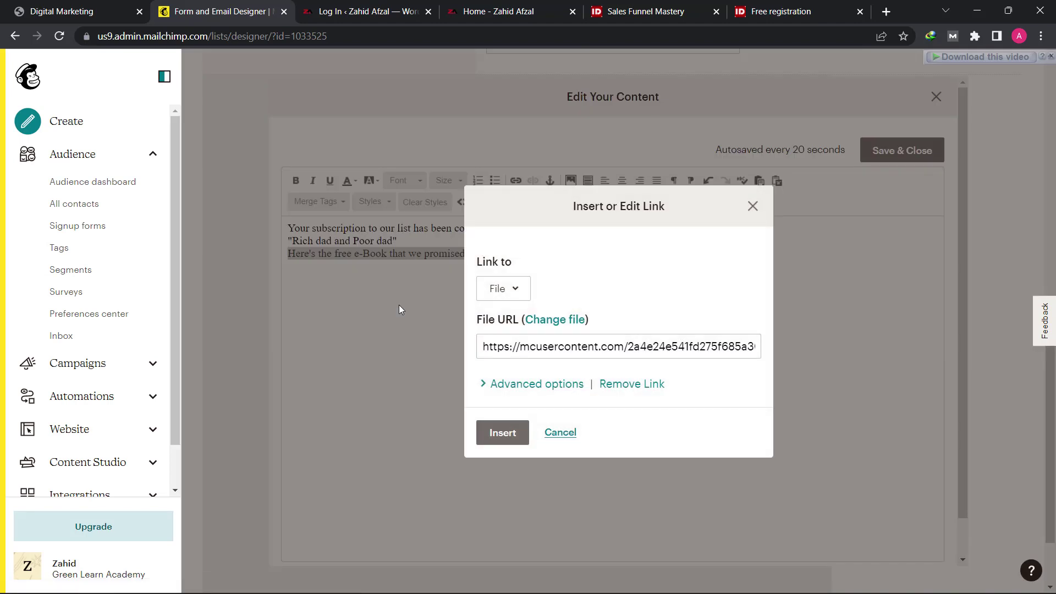
left_click(501, 443)
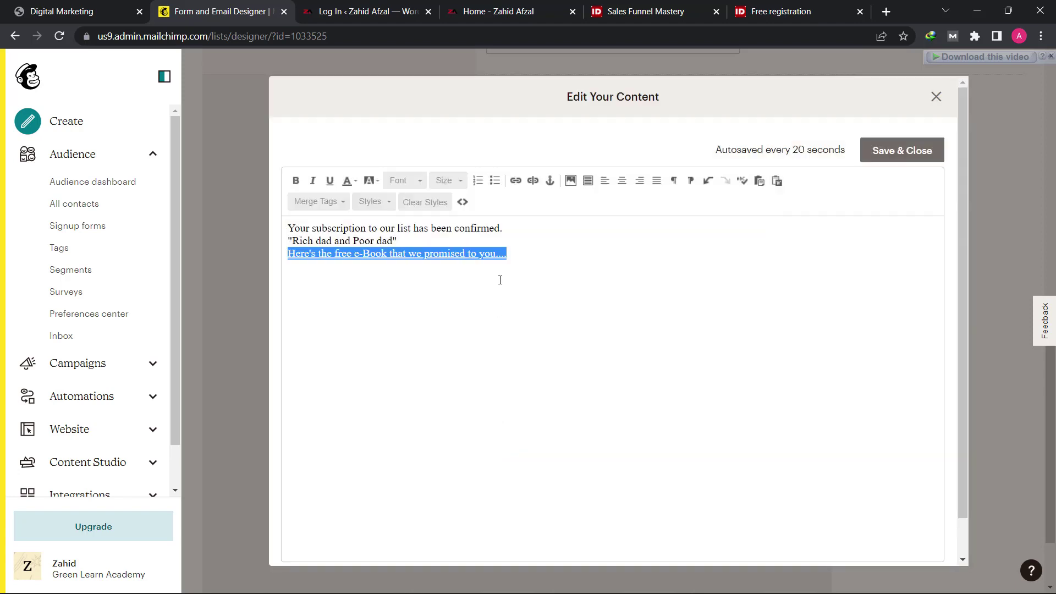
left_click(536, 262)
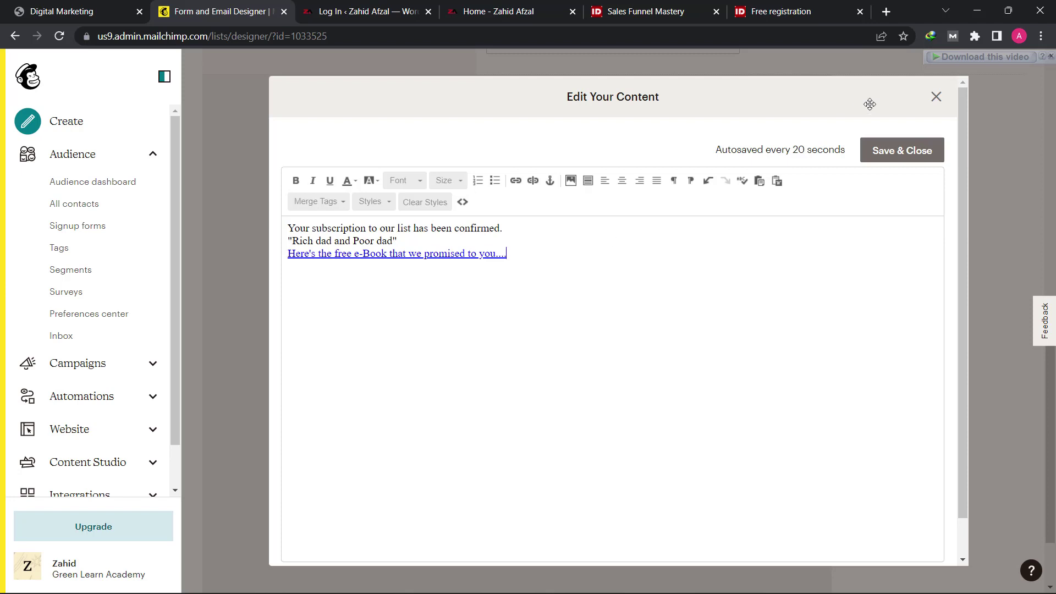
left_click(902, 151)
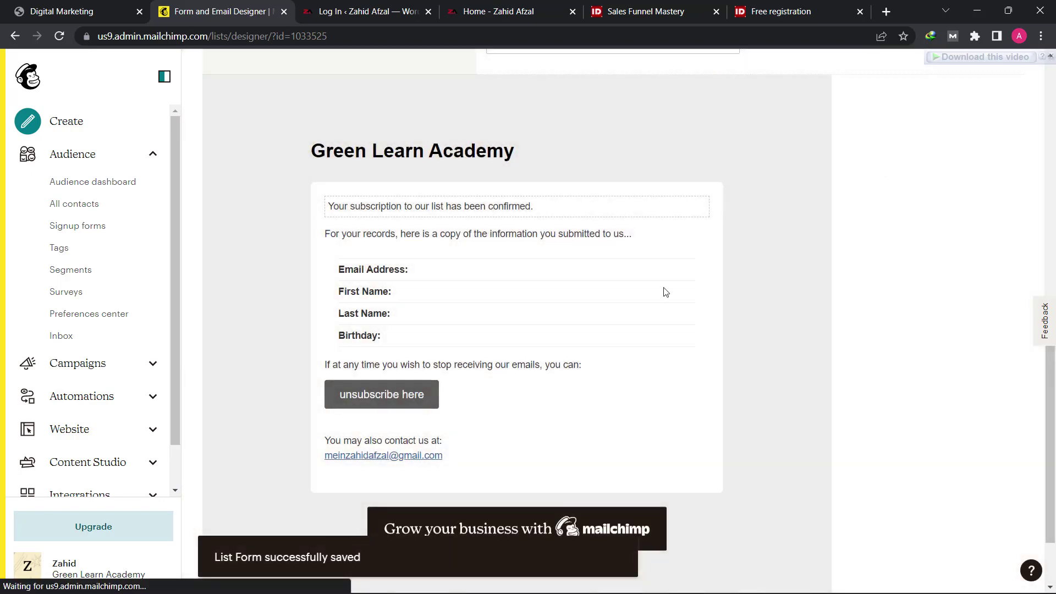
Step: Look over the saved welcome email preview, then return to Home via the Mailchimp logo
scroll(663, 411, "down", 3)
scroll(662, 412, "up", 10)
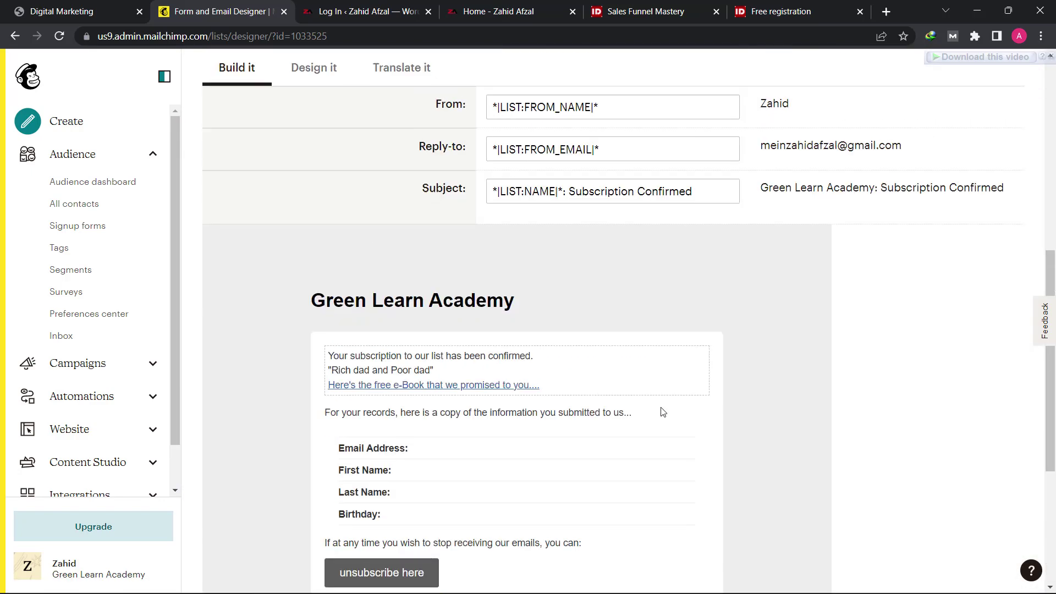
scroll(671, 412, "up", 2)
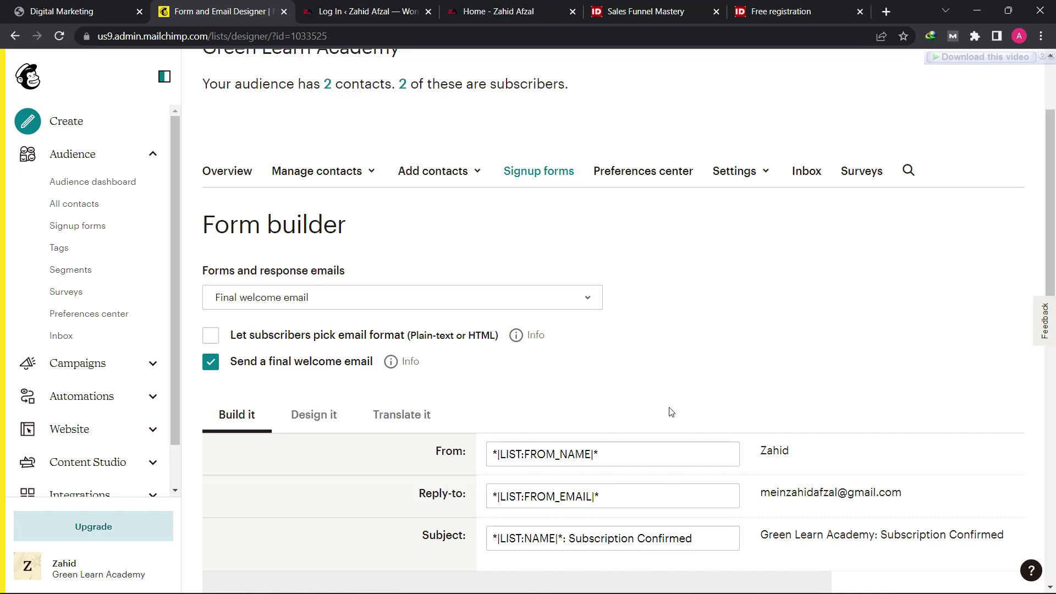
scroll(737, 373, "down", 7)
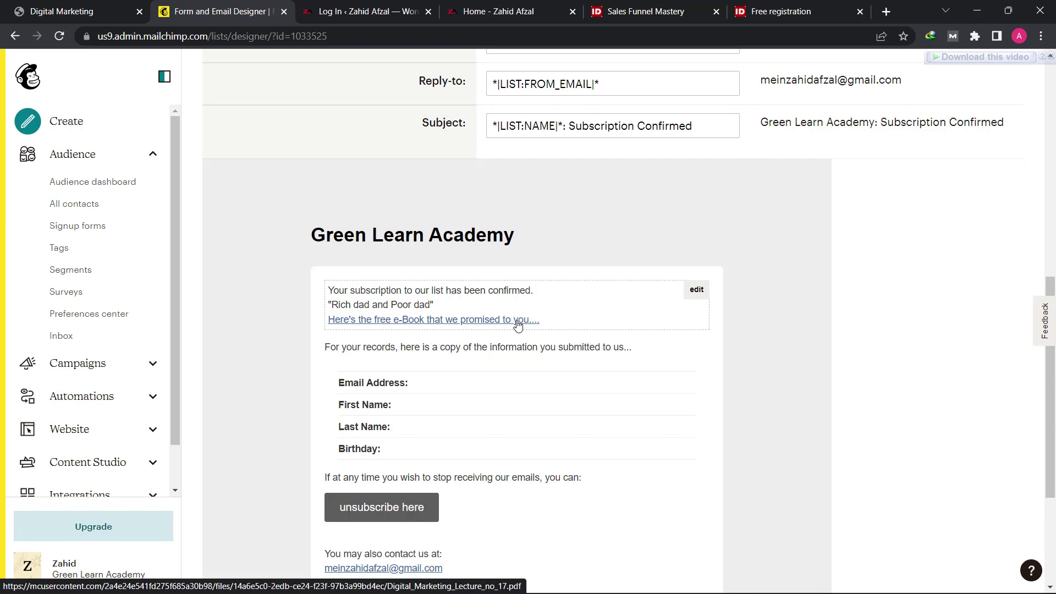
scroll(518, 326, "up", 10)
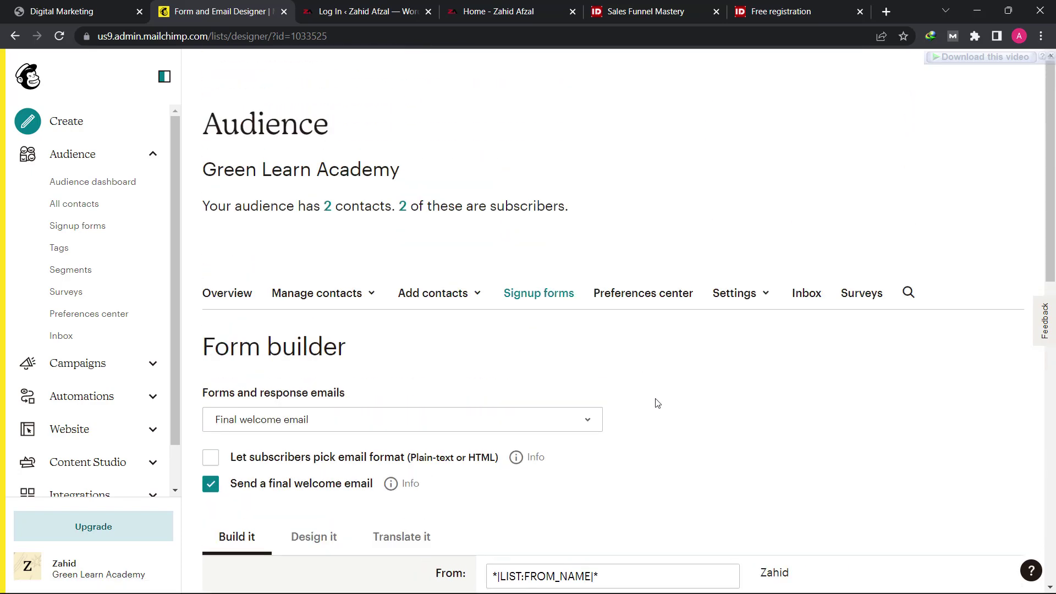
left_click(25, 78)
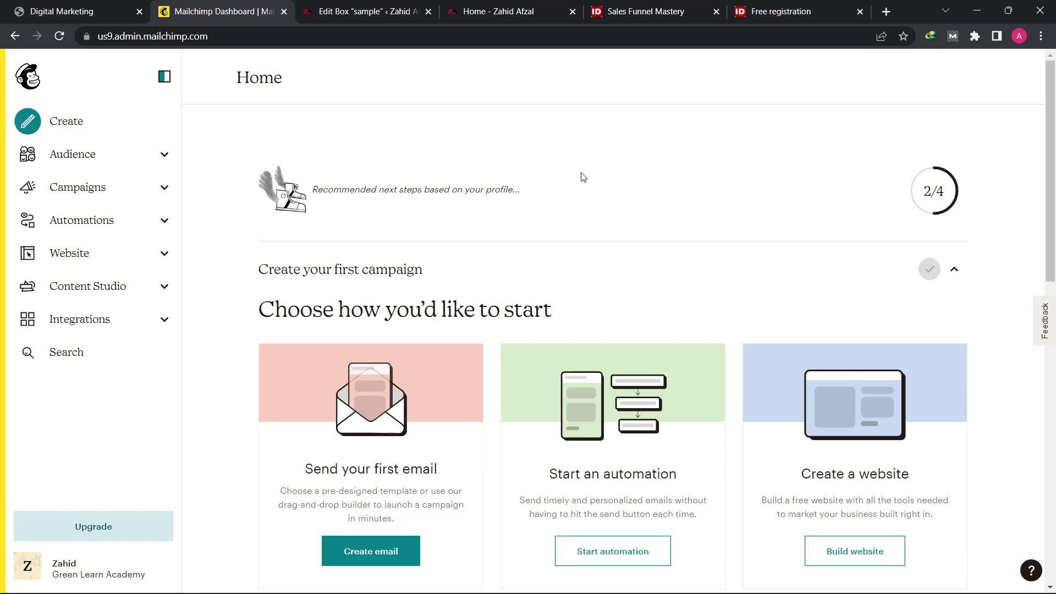
Step: Glance at Mailchimp Automations and the Dashboard, then return to the WordPress 'sample' Edit Box tab
left_click(84, 220)
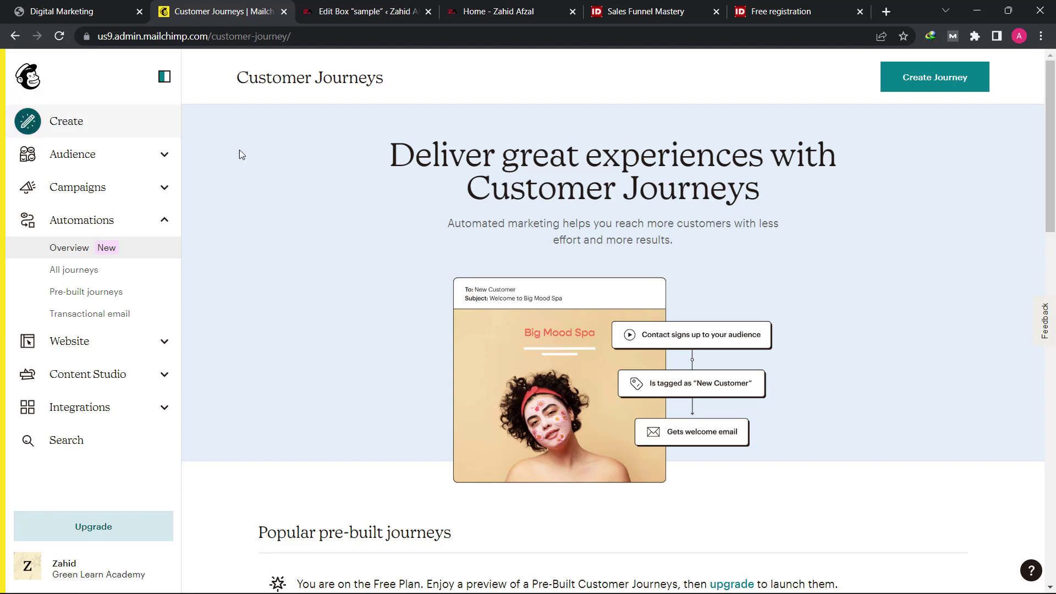
left_click(30, 80)
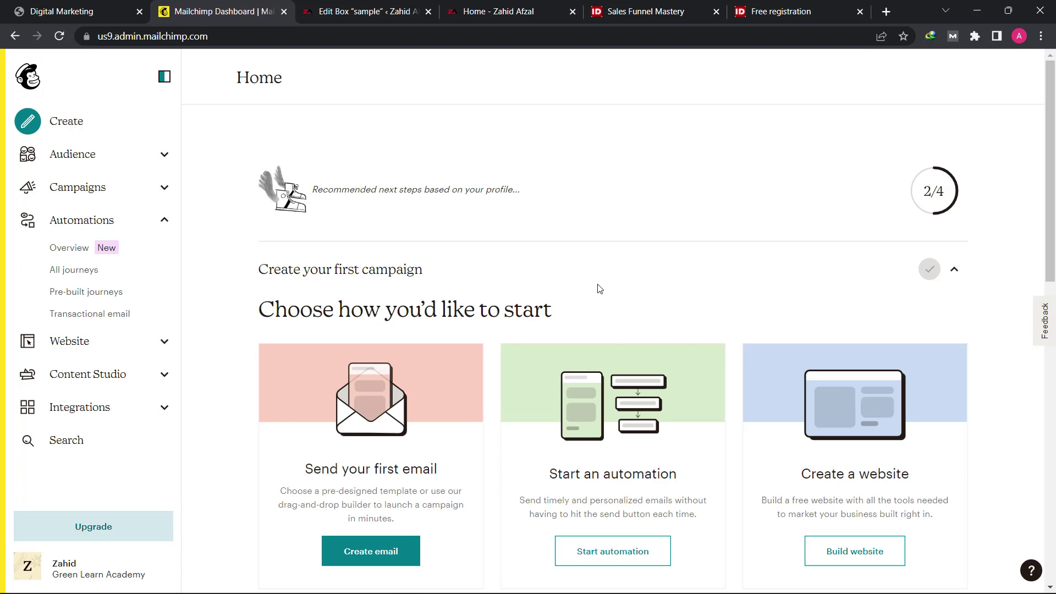
left_click(374, 11)
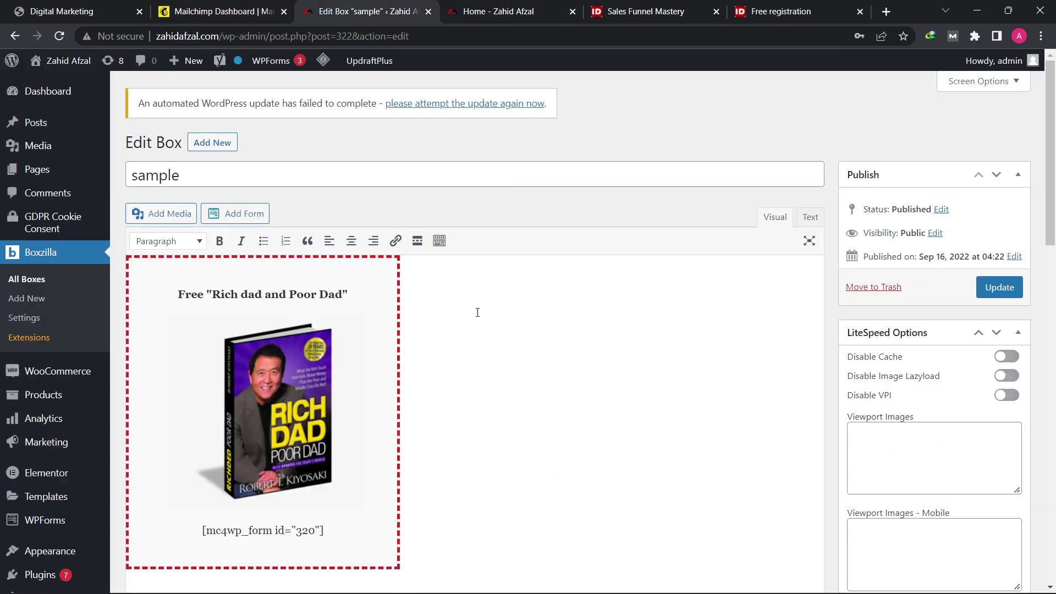
Step: Go to All Pages and open the 'Thank You' page in the editor
scroll(477, 382, "down", 15)
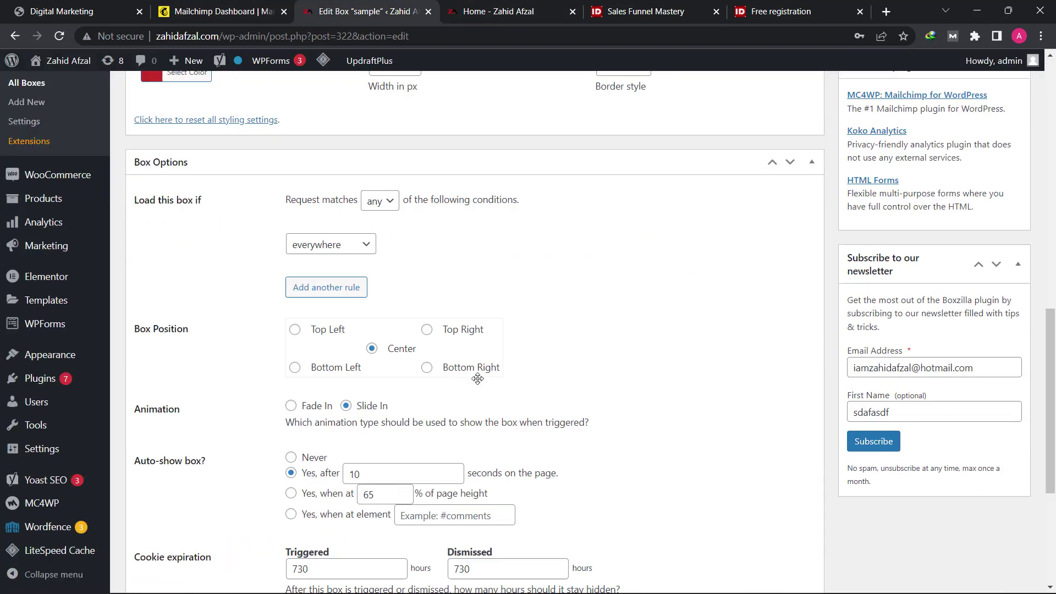
scroll(478, 379, "up", 13)
scroll(479, 379, "up", 3)
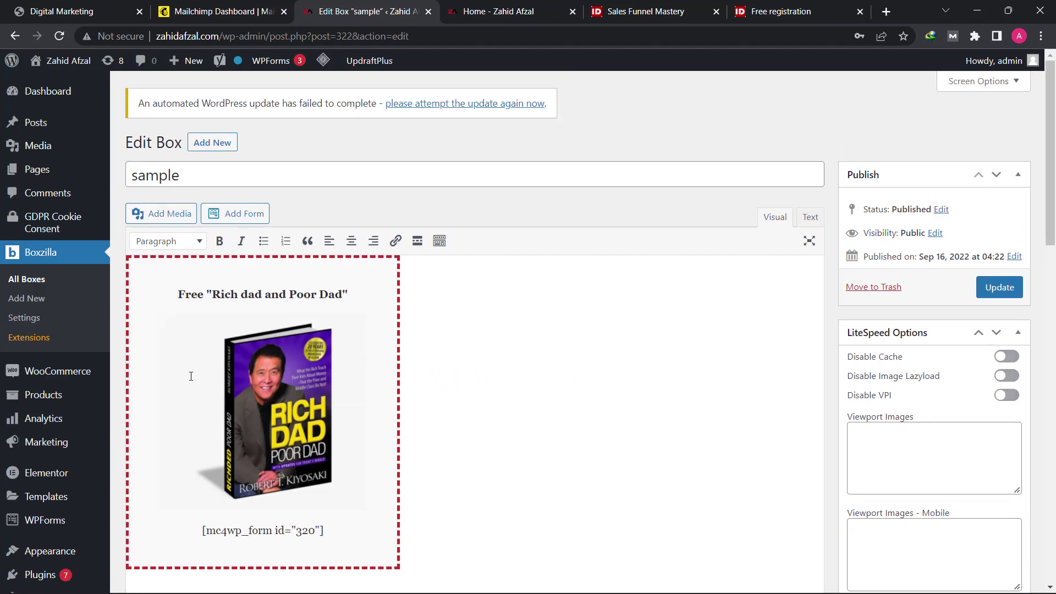
mouse_move(41, 172)
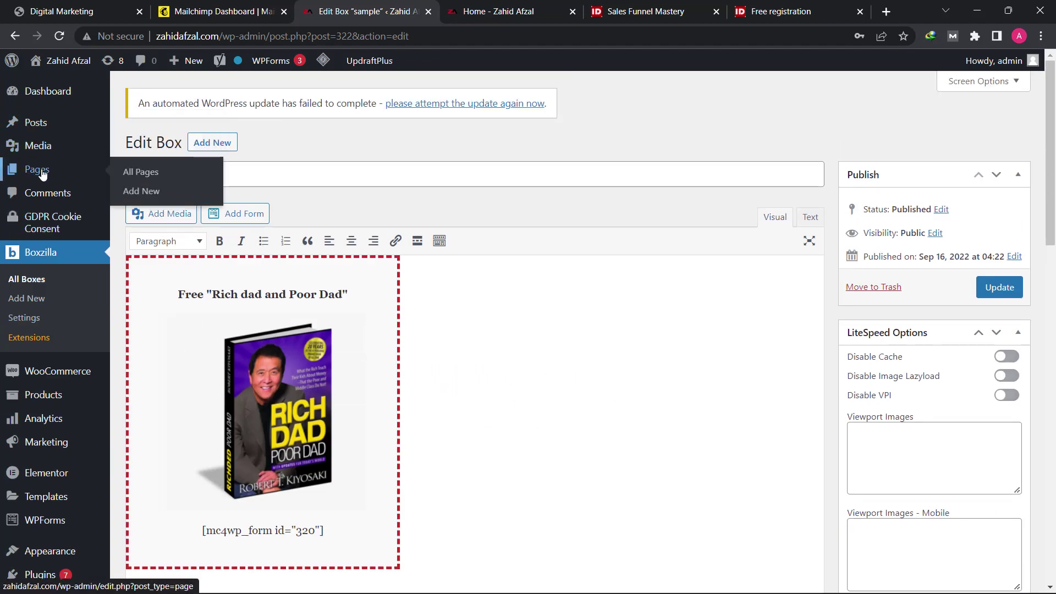
left_click(130, 173)
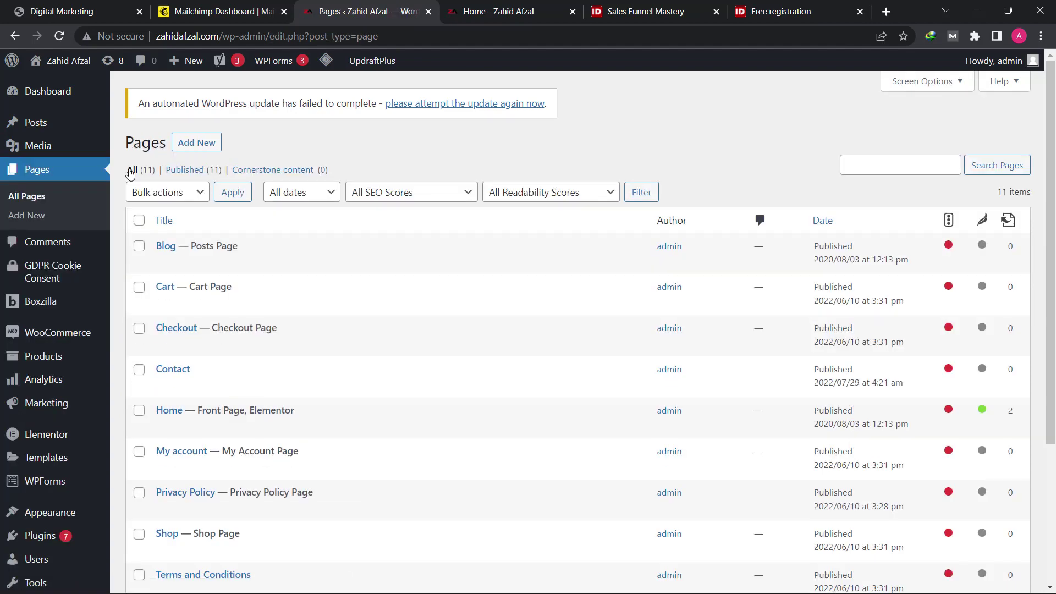
scroll(377, 384, "down", 4)
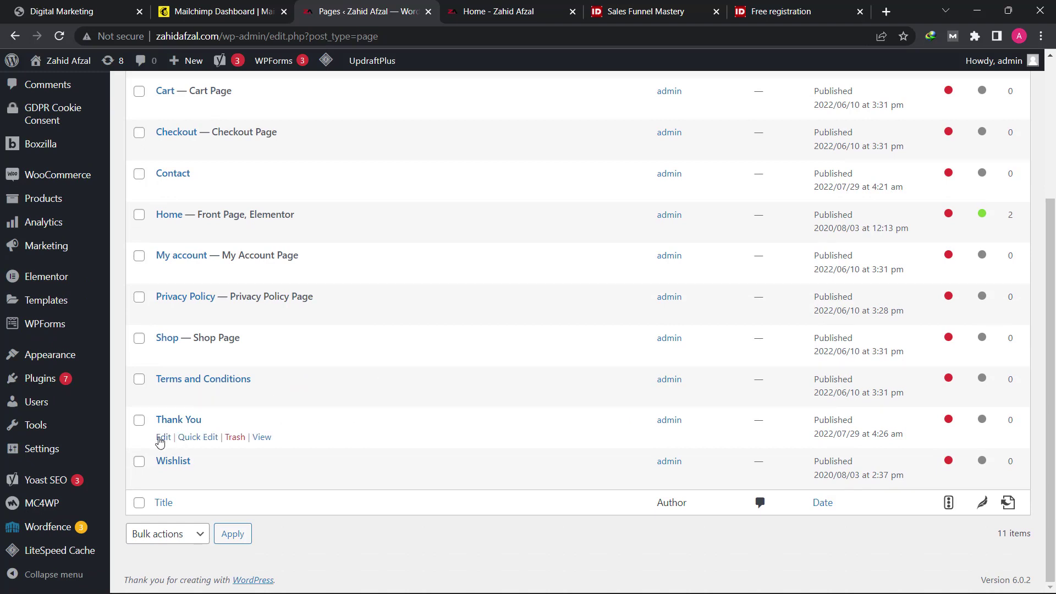
left_click(164, 438)
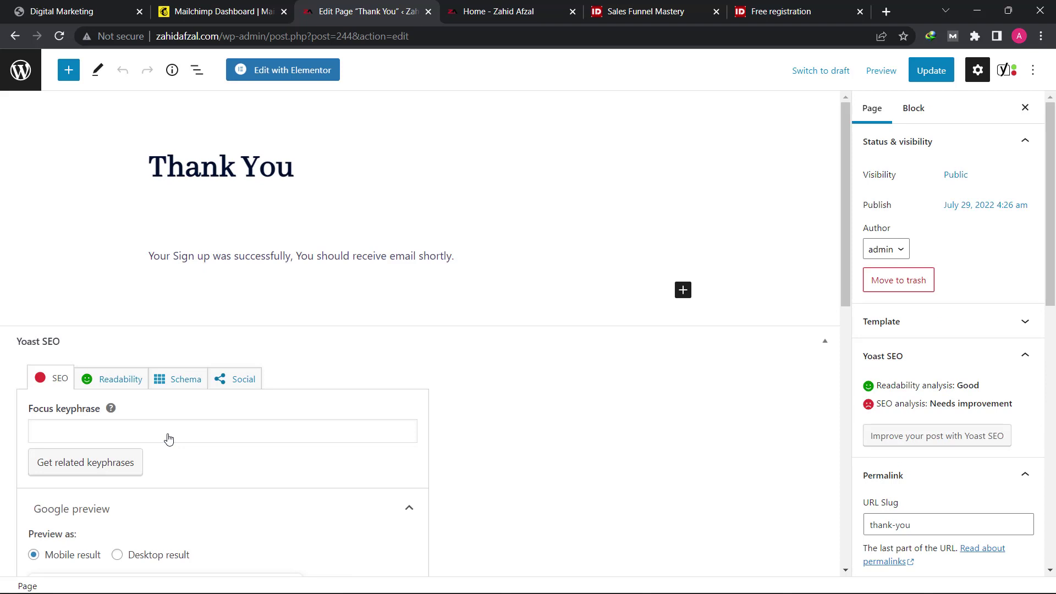
Step: Replace the old sign-up sentence with the pasted three-line subscription confirmation message
left_click(472, 260)
left_click_drag(475, 256, 114, 253)
key("BackSpace")
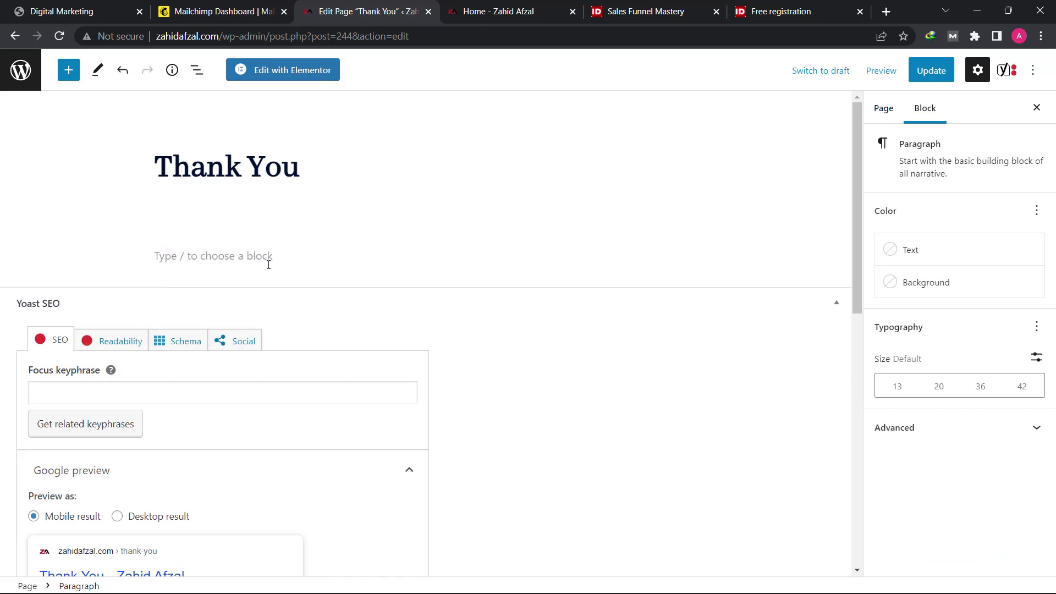
type("Your subscription to our list has been confirmed. \"Rich dad and Poor dad\" Here's the free e-Book that we promised to you....")
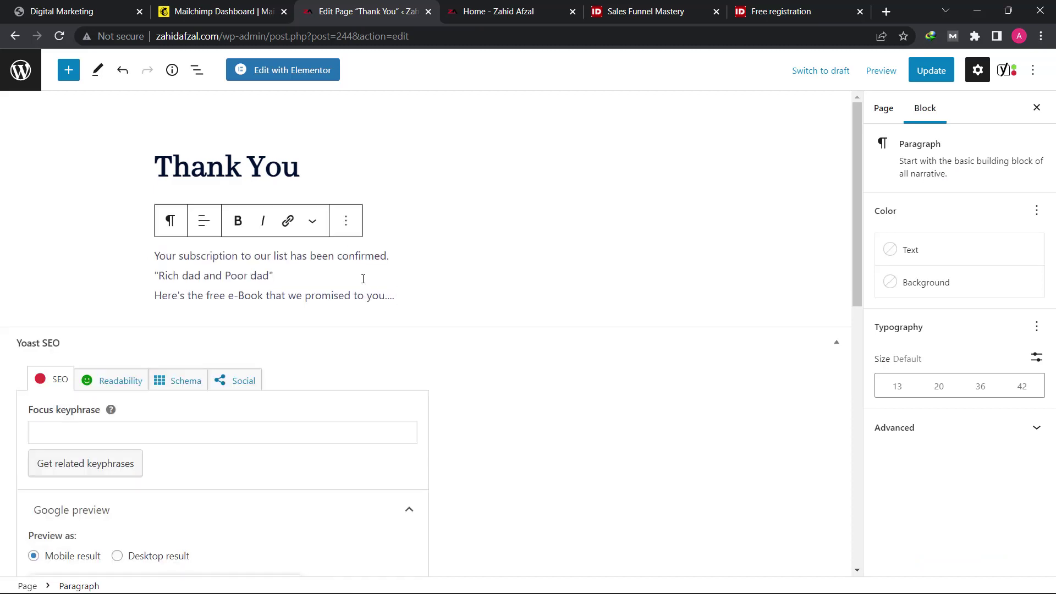
Step: Try linking the free e-Book line in a new tab, then abandon the link
left_click_drag(401, 297, 151, 308)
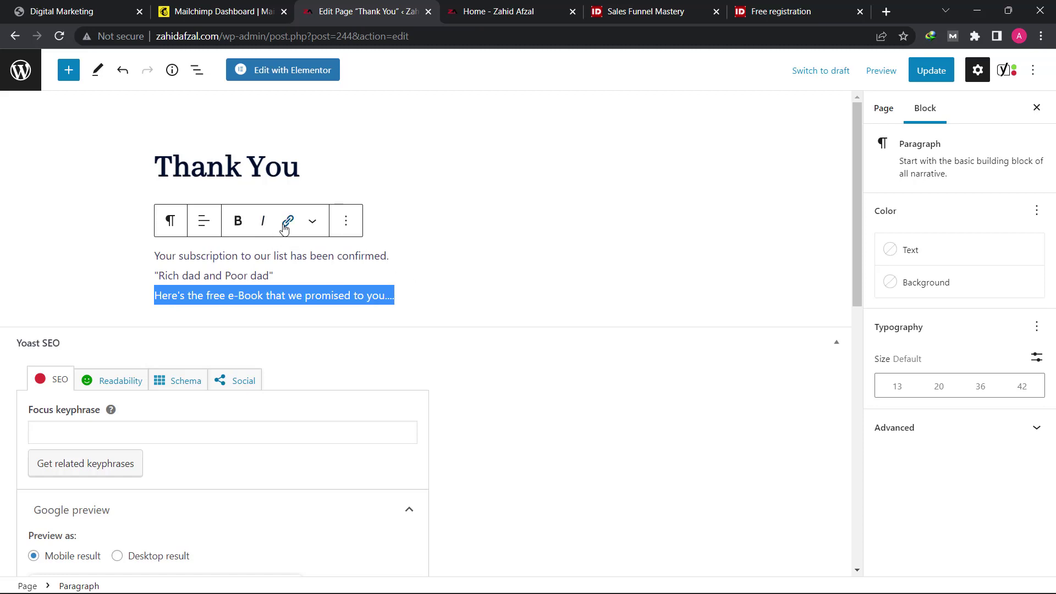
left_click(288, 221)
left_click(174, 381)
left_click(220, 340)
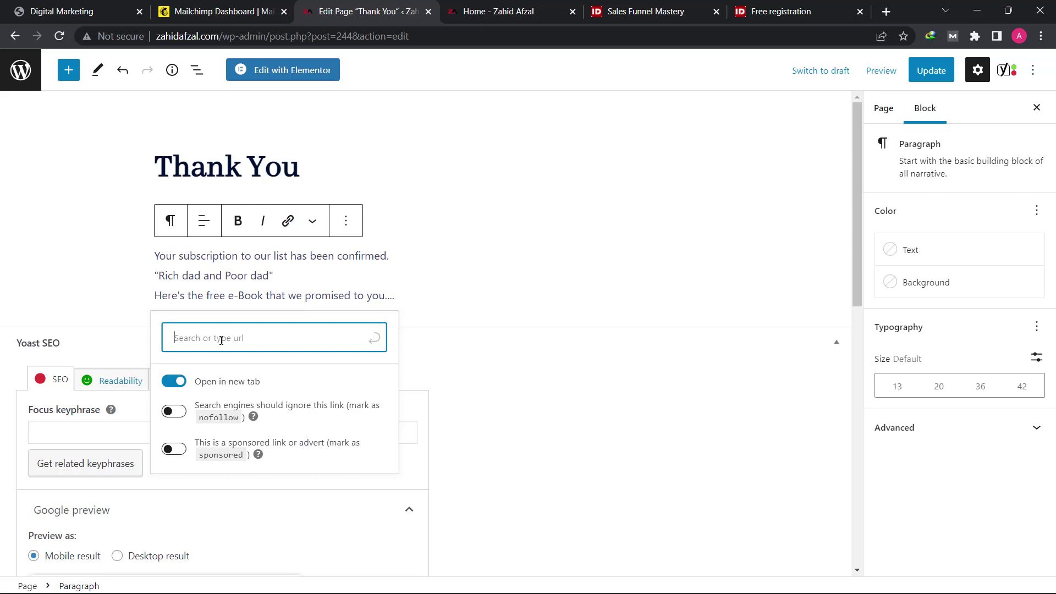
key("Escape")
left_click(420, 297)
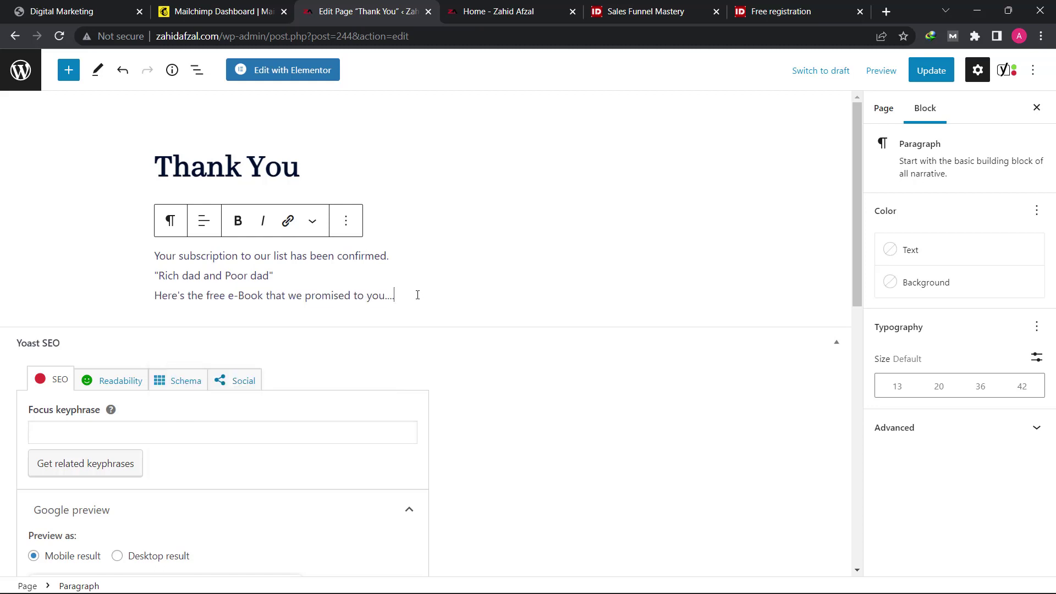
Step: Add a File block below the message and upload the Digital Marketing Lecture no 17 PDF
left_click(66, 70)
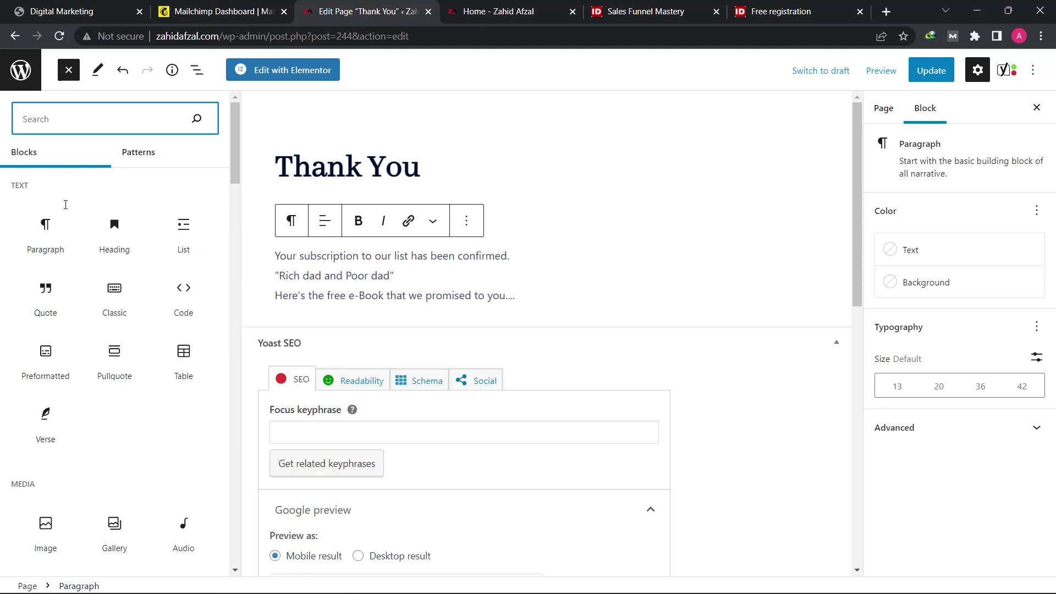
scroll(71, 461, "down", 4)
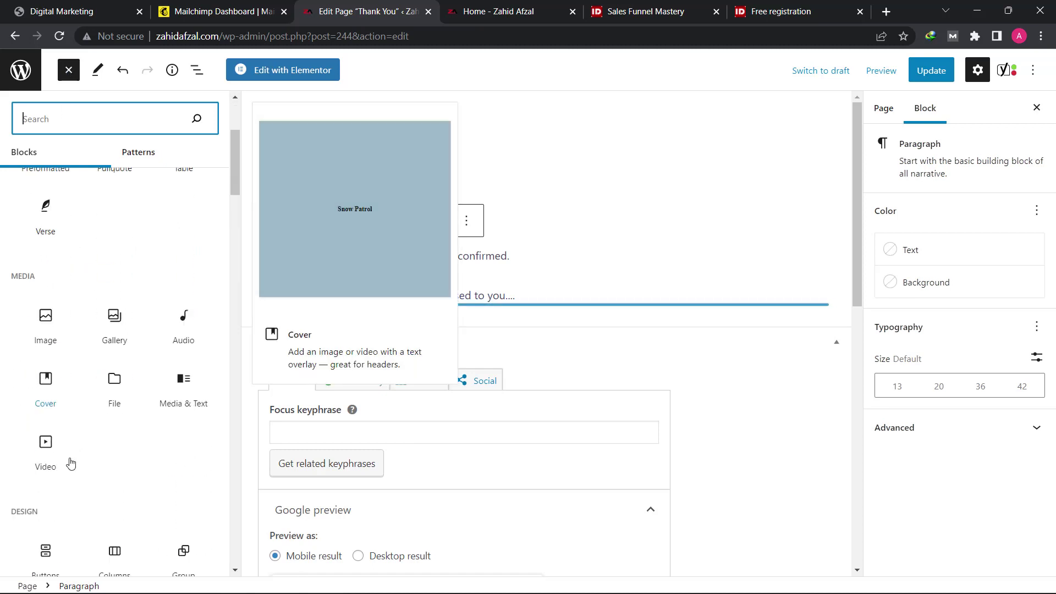
scroll(71, 463, "down", 3)
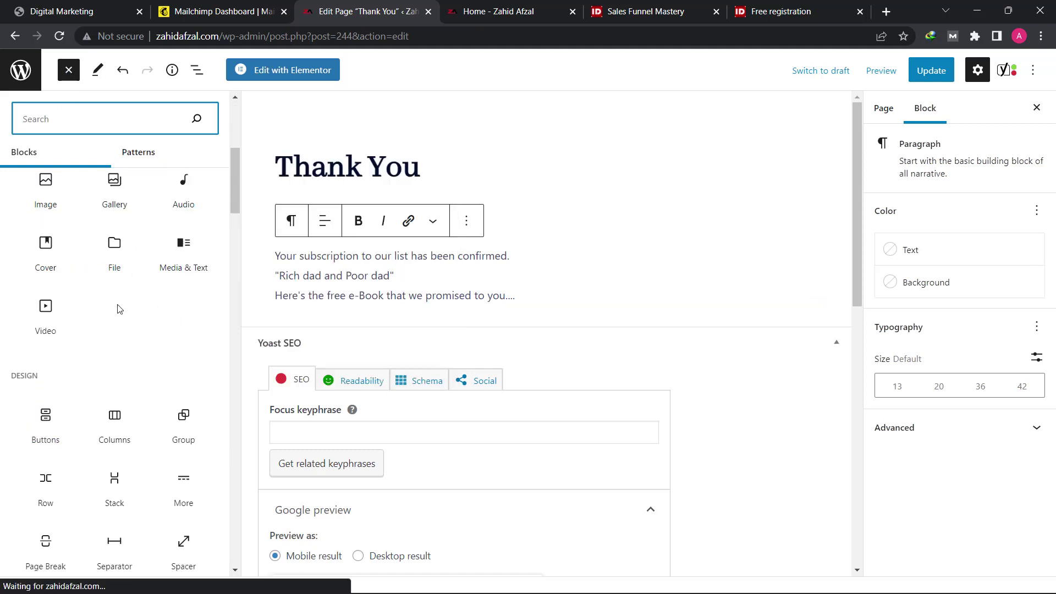
left_click(117, 253)
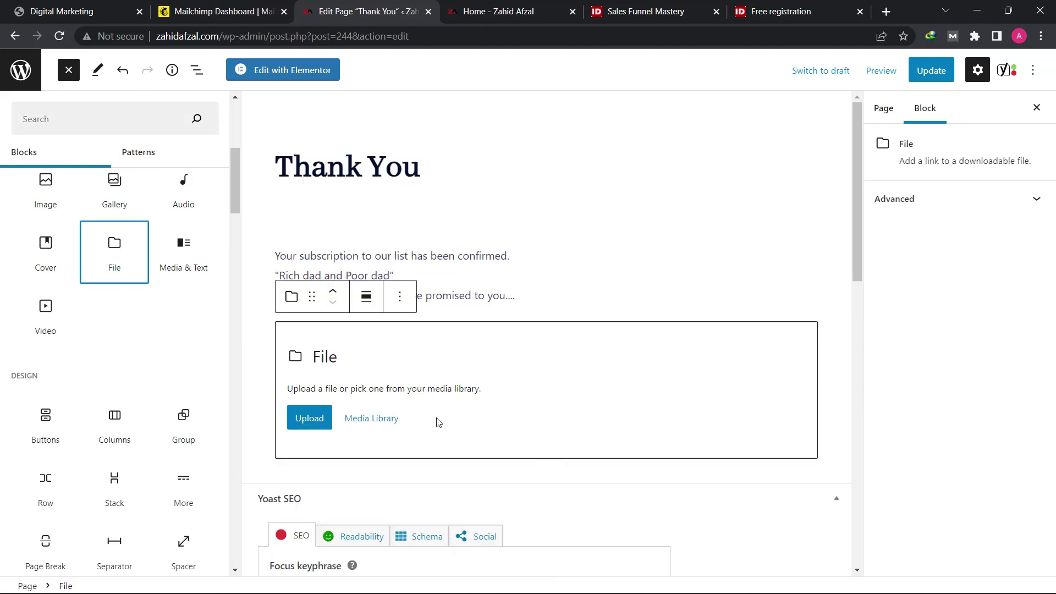
left_click(313, 423)
left_click(190, 420)
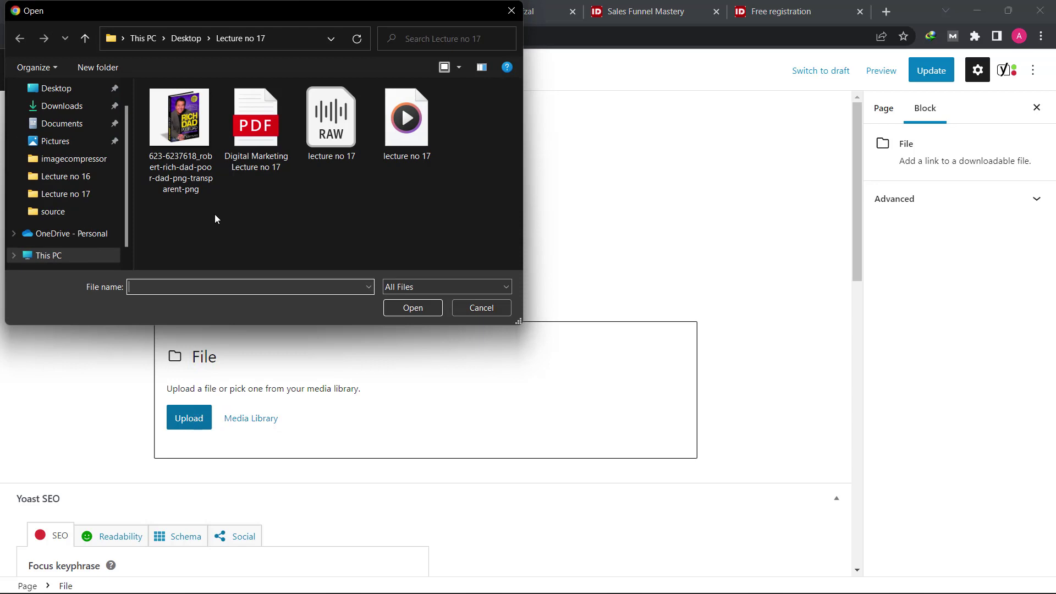
left_click(237, 170)
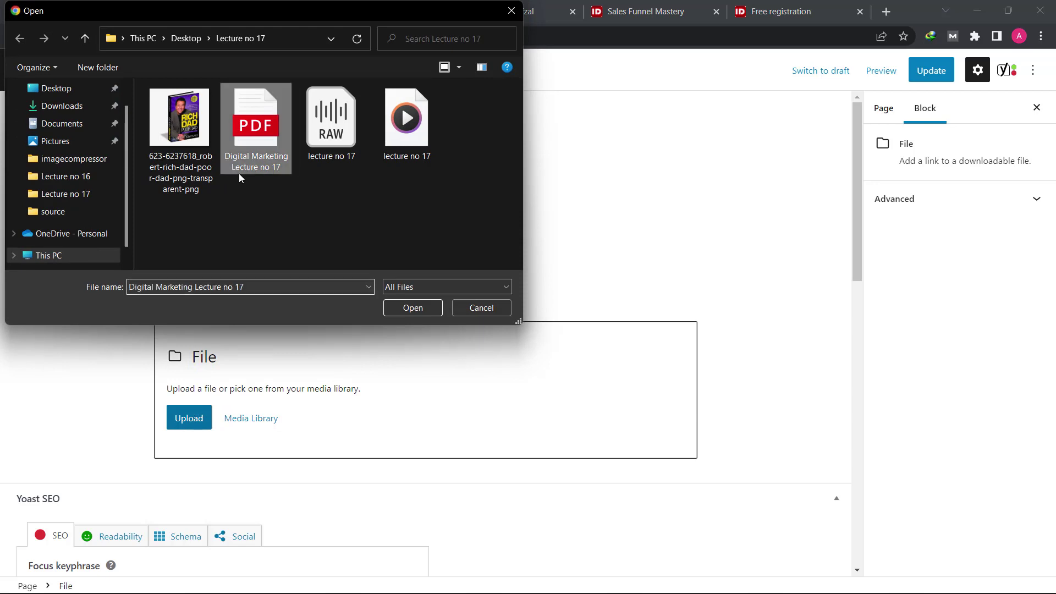
left_click(417, 308)
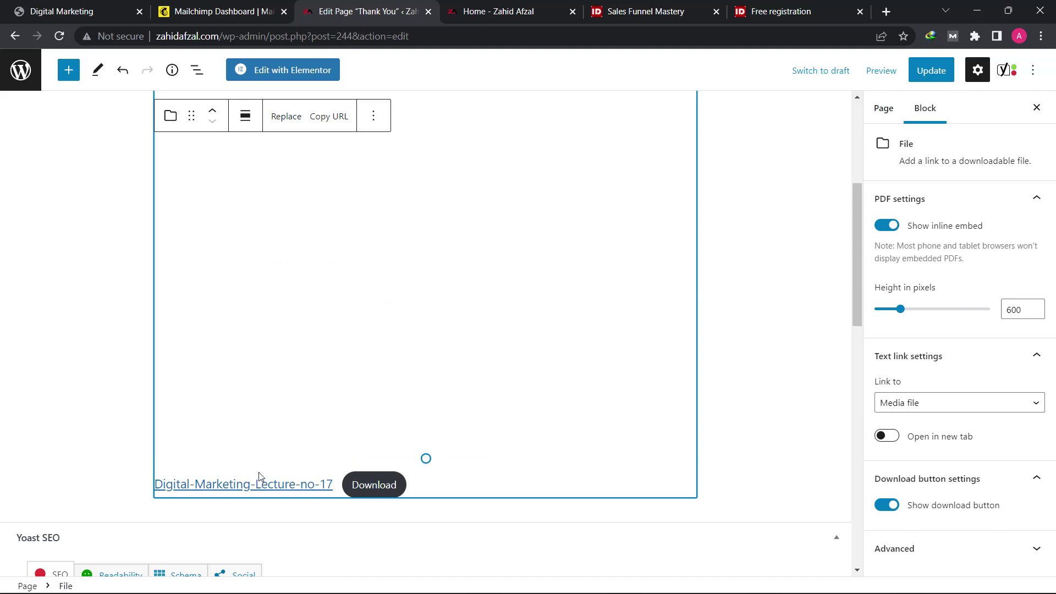
Step: Update the Thank You page to save the changes
scroll(260, 476, "up", 3)
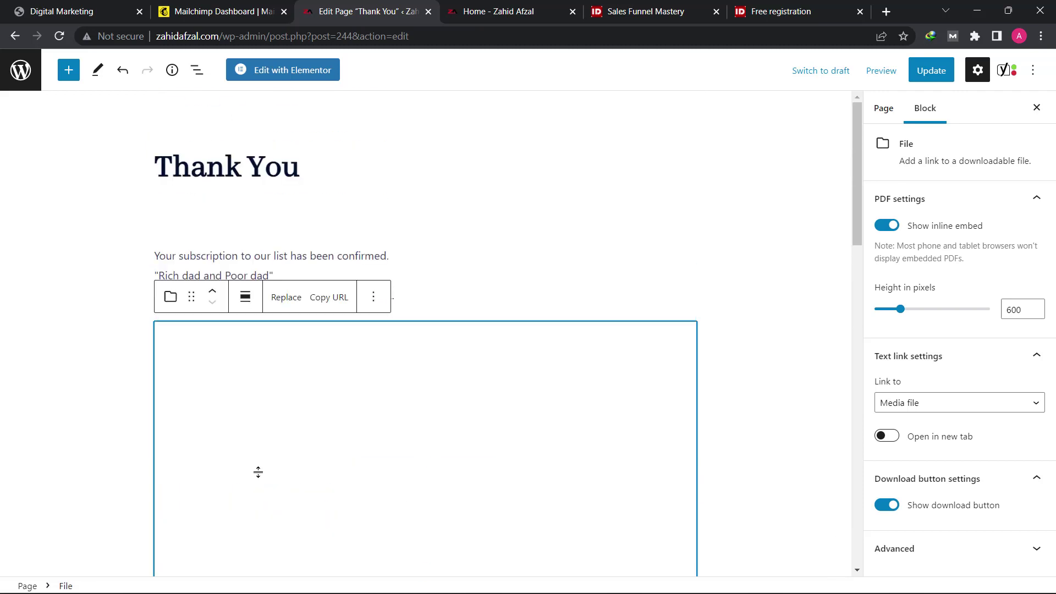
left_click(942, 72)
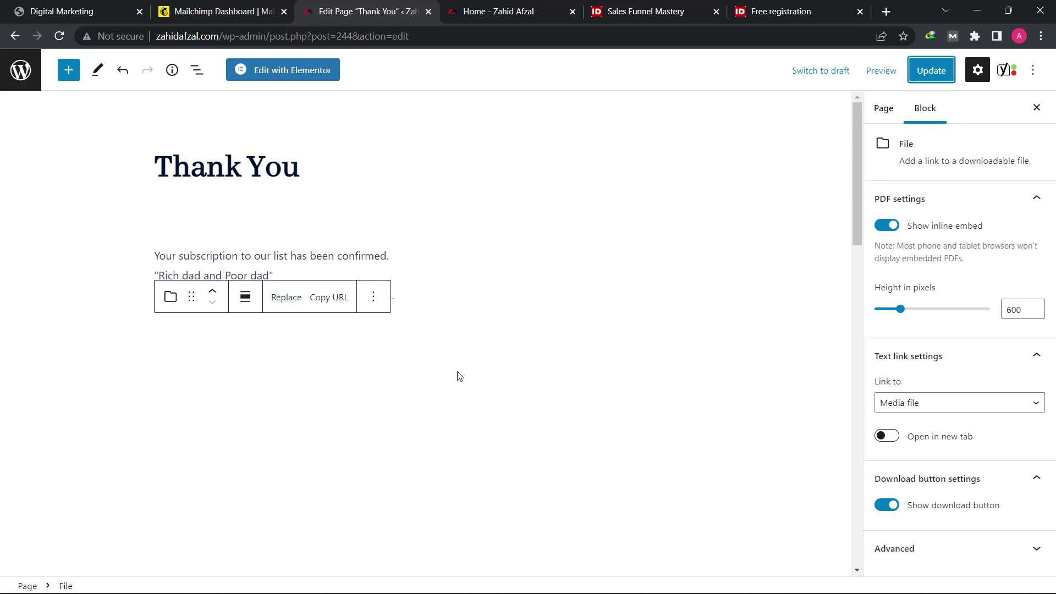
scroll(464, 378, "down", 1)
scroll(464, 378, "down", 3)
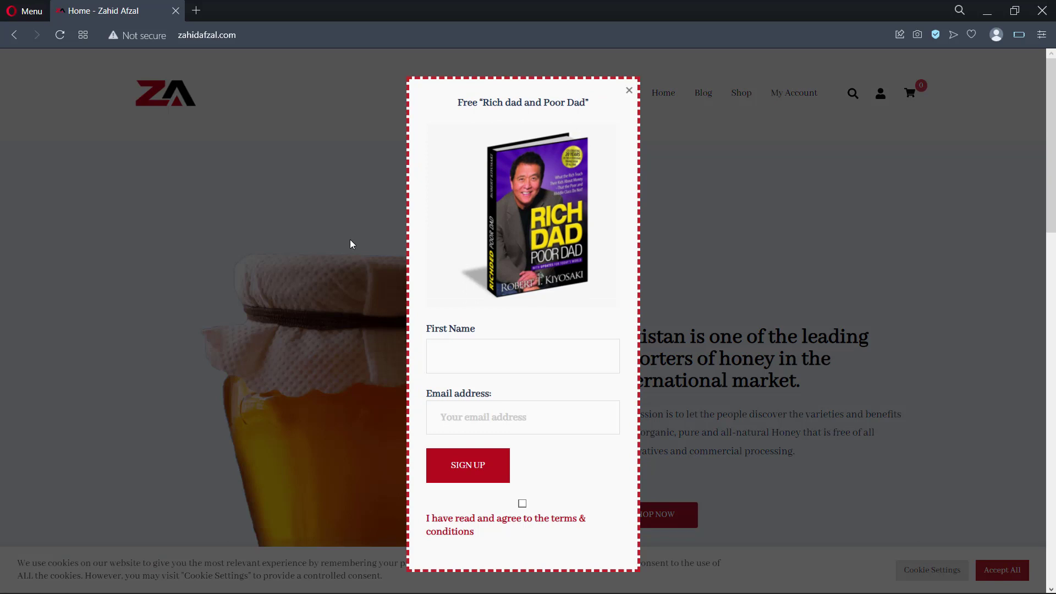
Step: Fill the homepage popup with a first name and e-mail address, accept the terms, and sign up
left_click(529, 361)
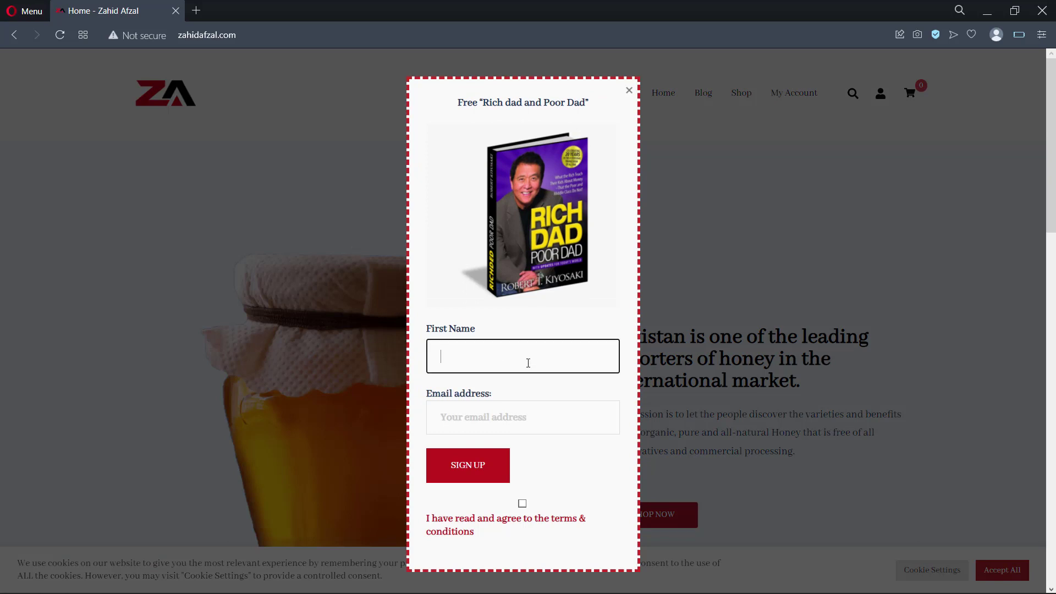
type("Zahid")
key("Tab")
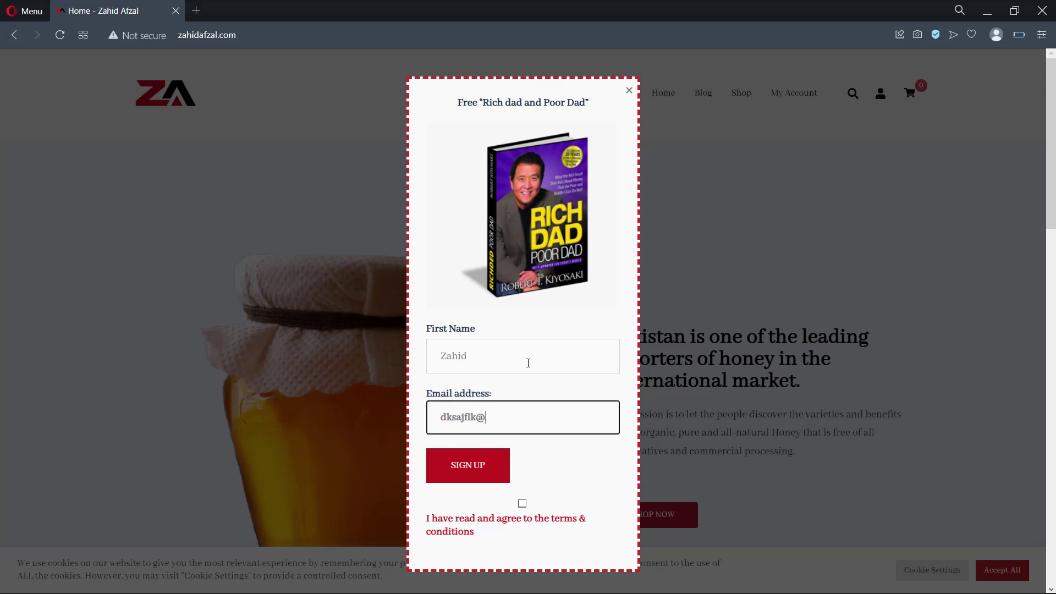
left_click(523, 504)
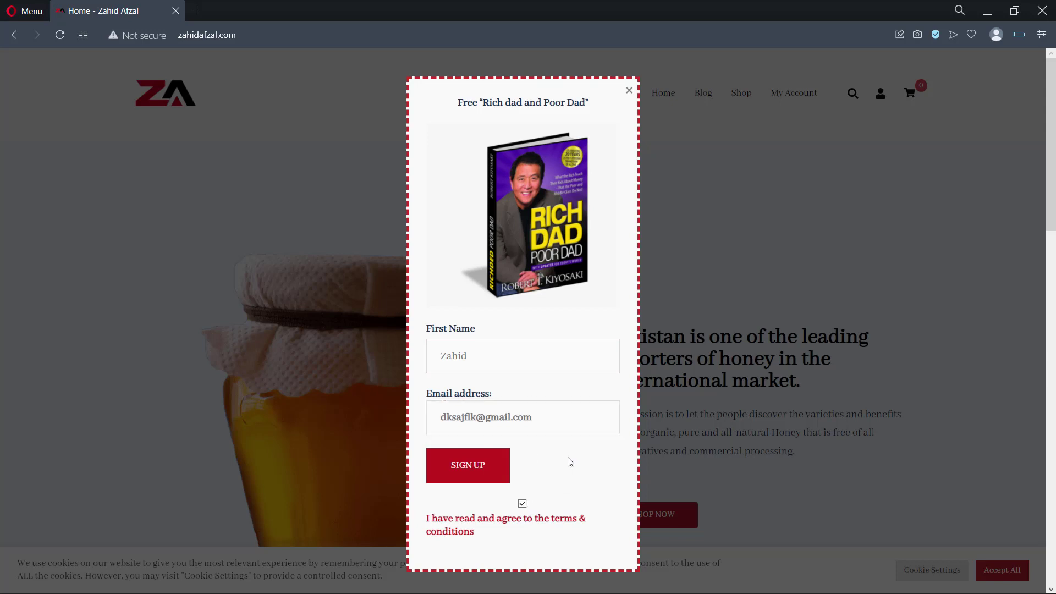
left_click(484, 472)
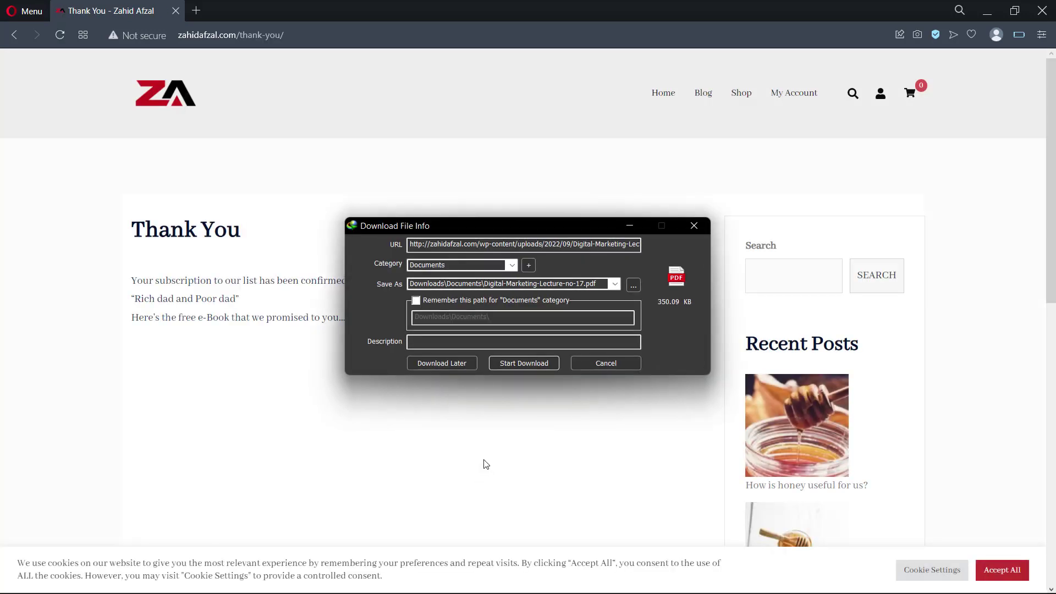
Step: Cancel the automatic PDF download, test the page's Download link, and cancel again
left_click(611, 363)
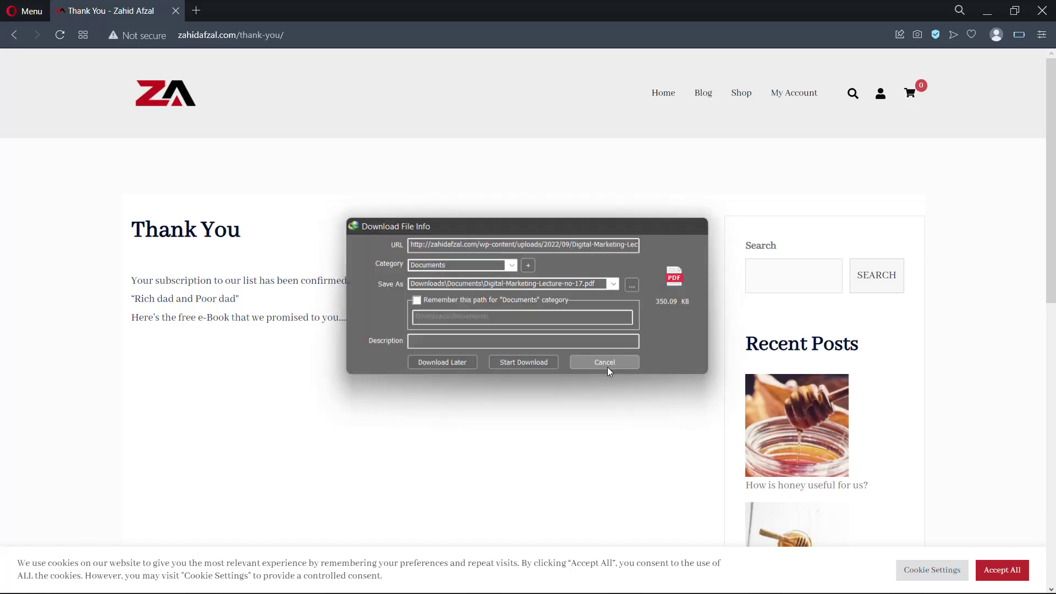
left_click(664, 351)
scroll(424, 370, "down", 6)
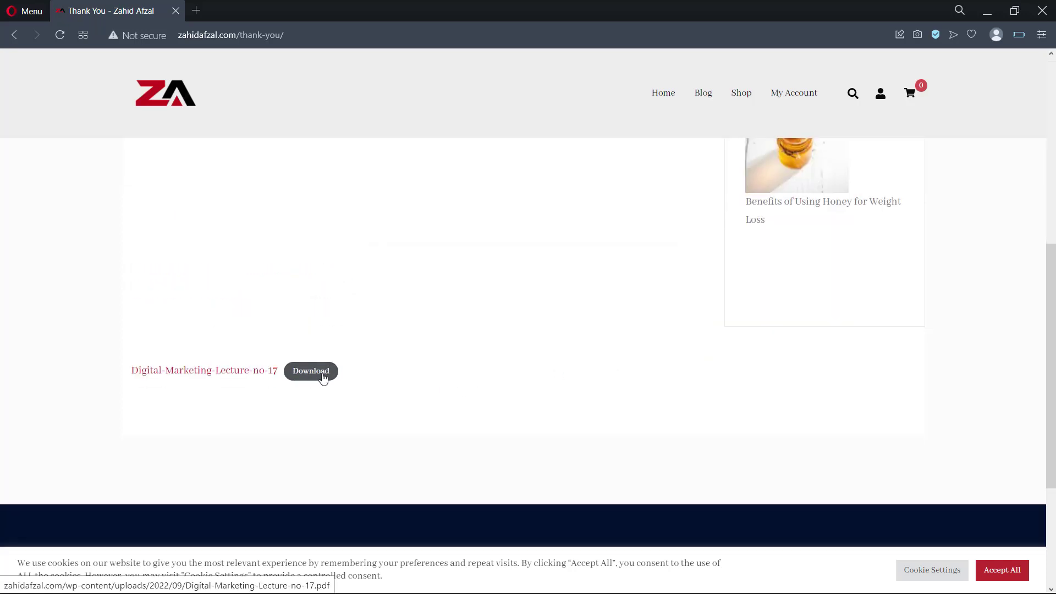
left_click(324, 378)
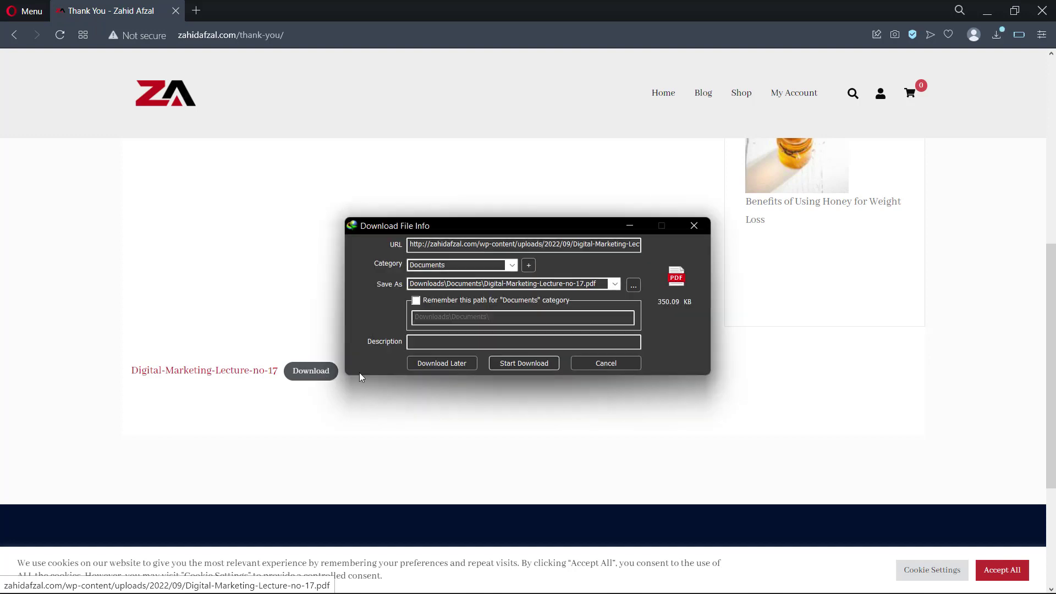
left_click(580, 364)
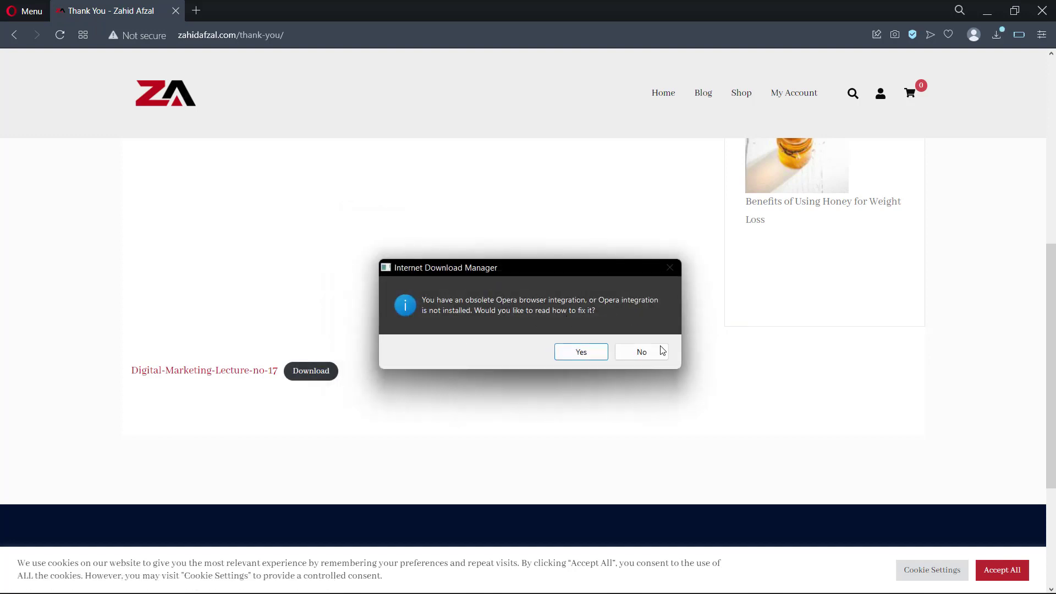
left_click(642, 351)
scroll(540, 328, "up", 6)
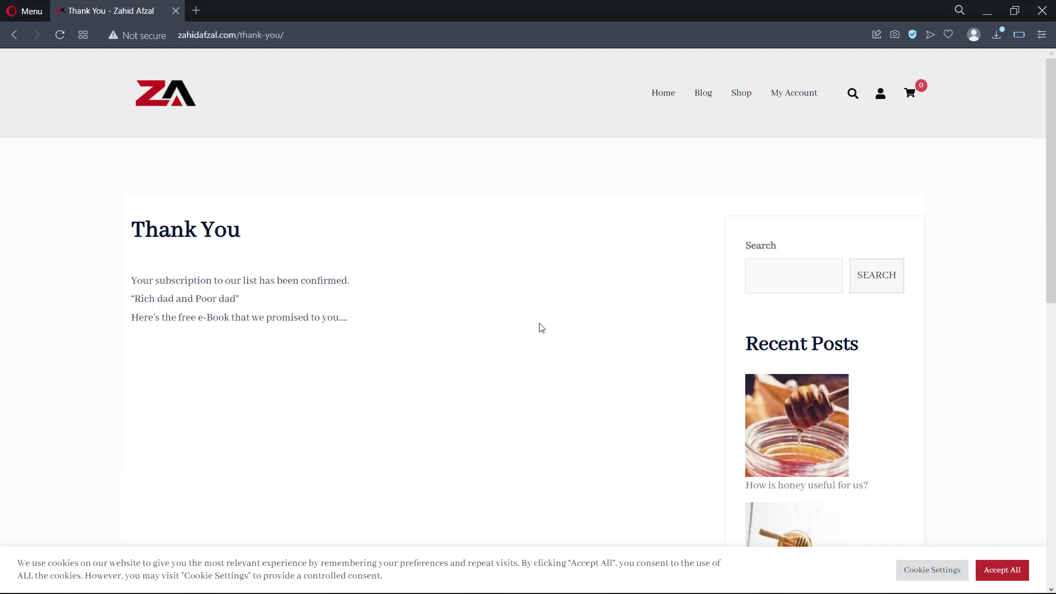